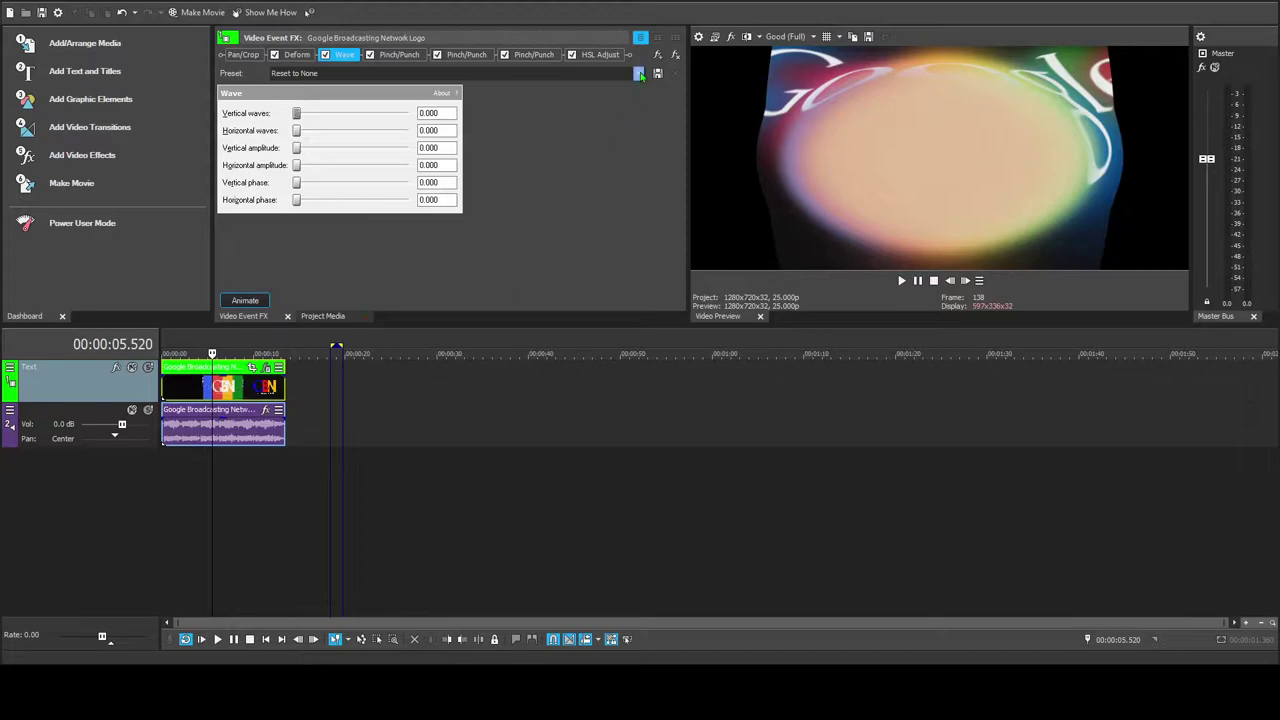
Set the first Pinch/Punch effect to the Maximum Punch preset and the third one to G Major 419 Part 3
{"action": "left_click", "coordinate": [312, 288]}
{"action": "left_click", "coordinate": [399, 55]}
{"action": "left_click", "coordinate": [344, 55]}
{"action": "left_click", "coordinate": [402, 55]}
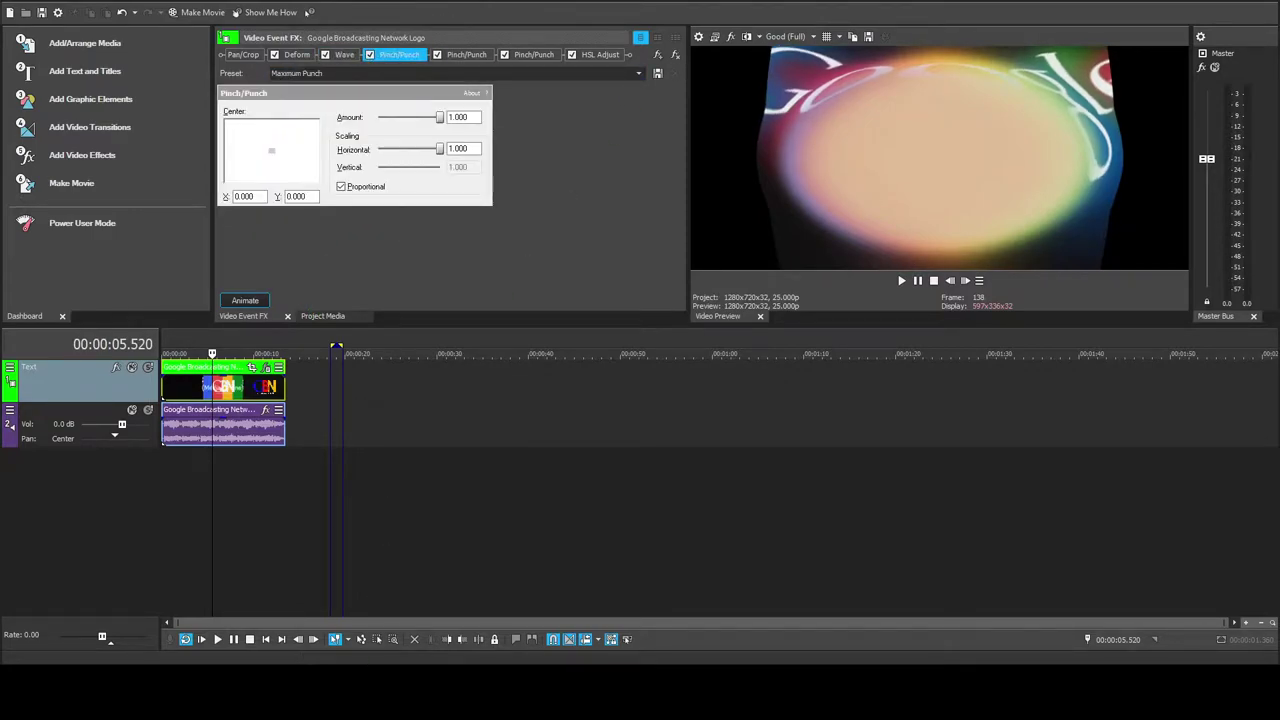
{"action": "left_click", "coordinate": [466, 54]}
{"action": "left_click", "coordinate": [533, 54]}
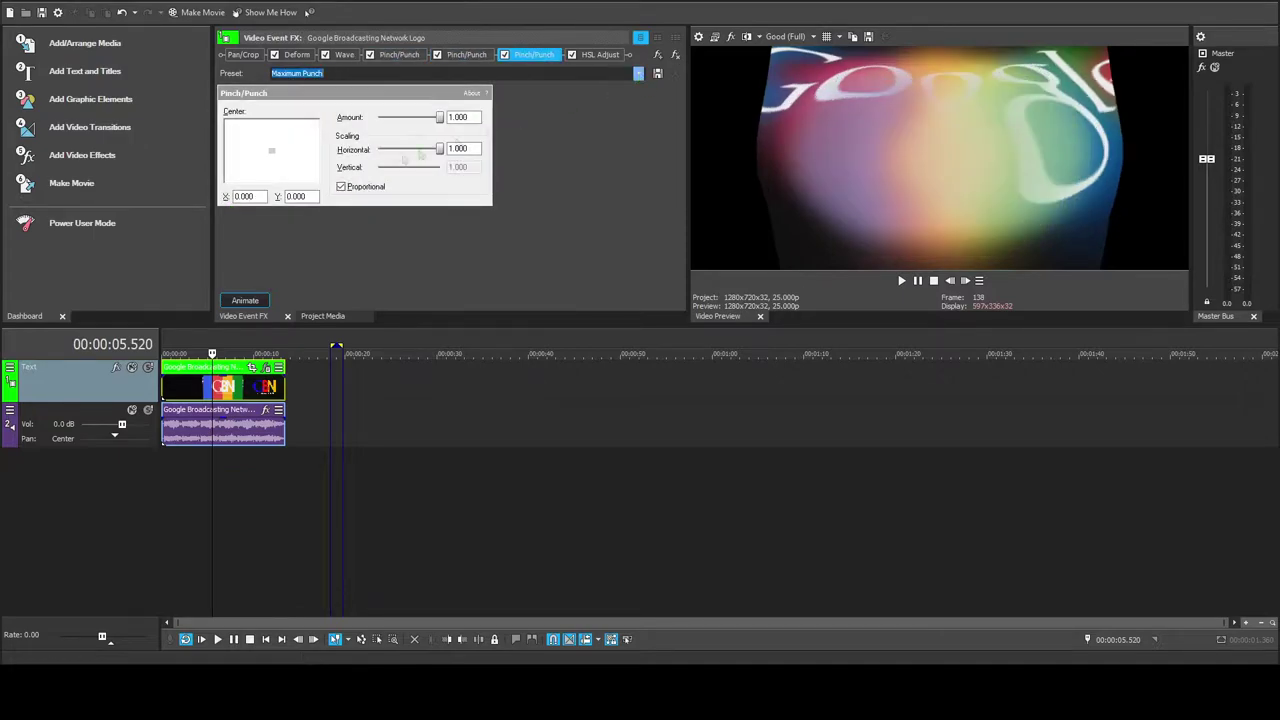
{"action": "left_click", "coordinate": [480, 135]}
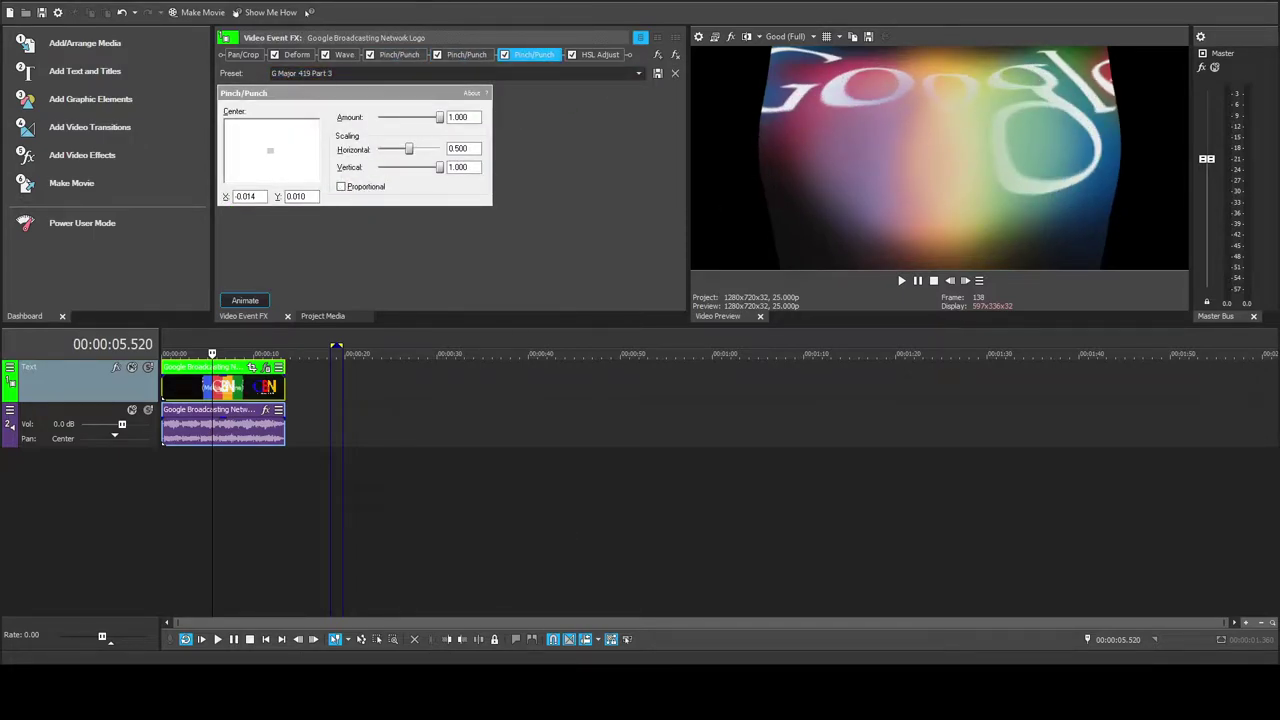
Apply a colour-shifting preset to the HSL Adjust effect on the logo clip
{"action": "left_click", "coordinate": [600, 55]}
{"action": "left_click", "coordinate": [638, 73]}
{"action": "left_click", "coordinate": [304, 326]}
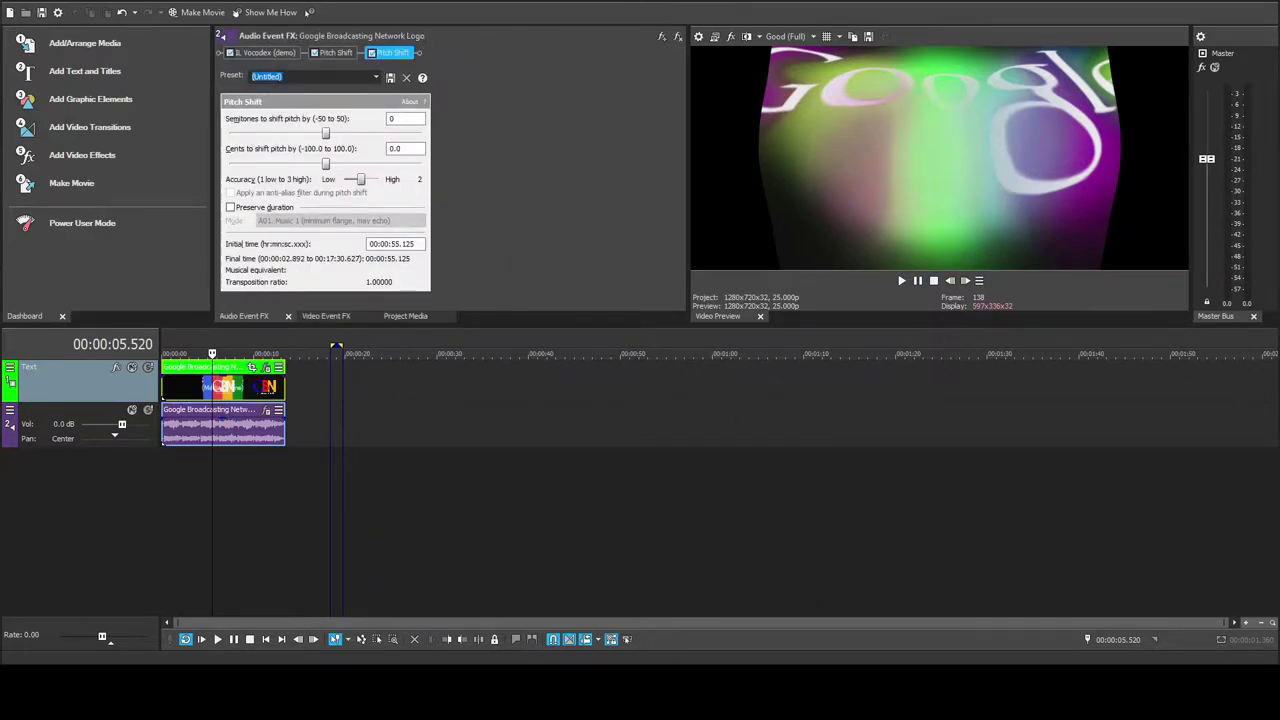
Set the audio event's two Pitch Shift effects to 12 Semitones Up and 5 Semitones Up, and preview the clip
{"action": "left_click", "coordinate": [266, 53]}
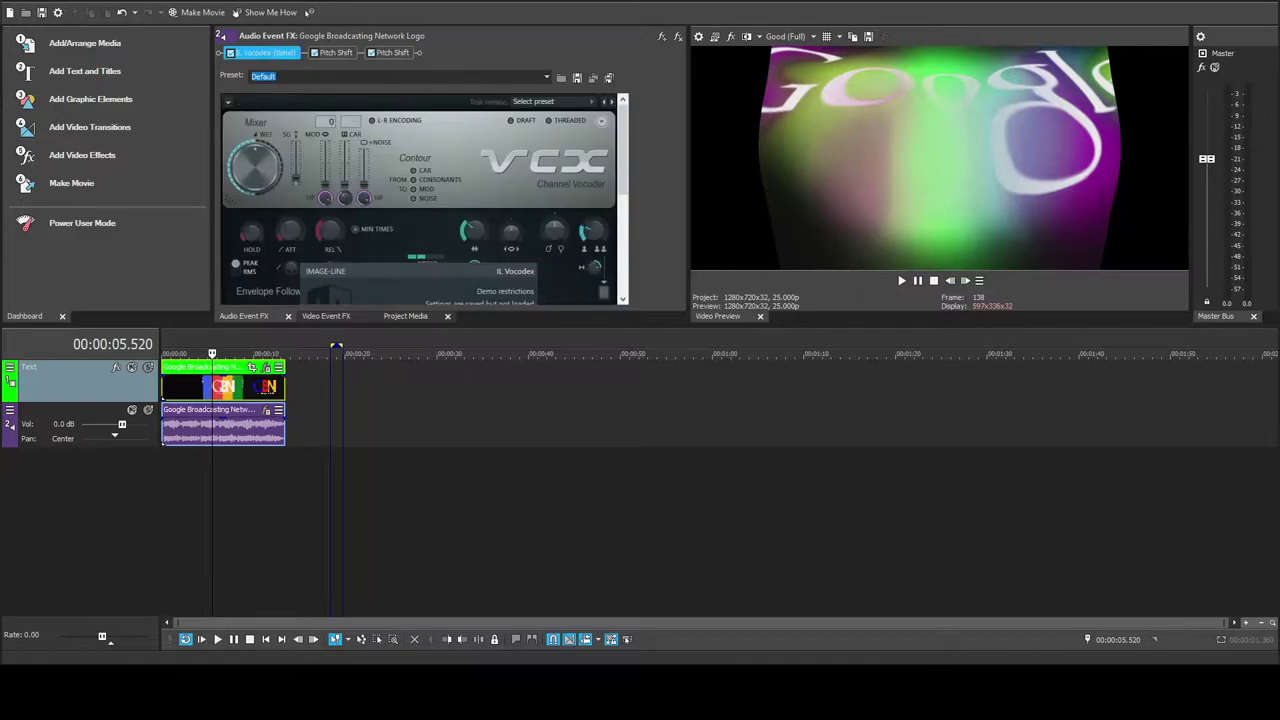
{"action": "left_click", "coordinate": [336, 53]}
{"action": "left_click", "coordinate": [310, 160]}
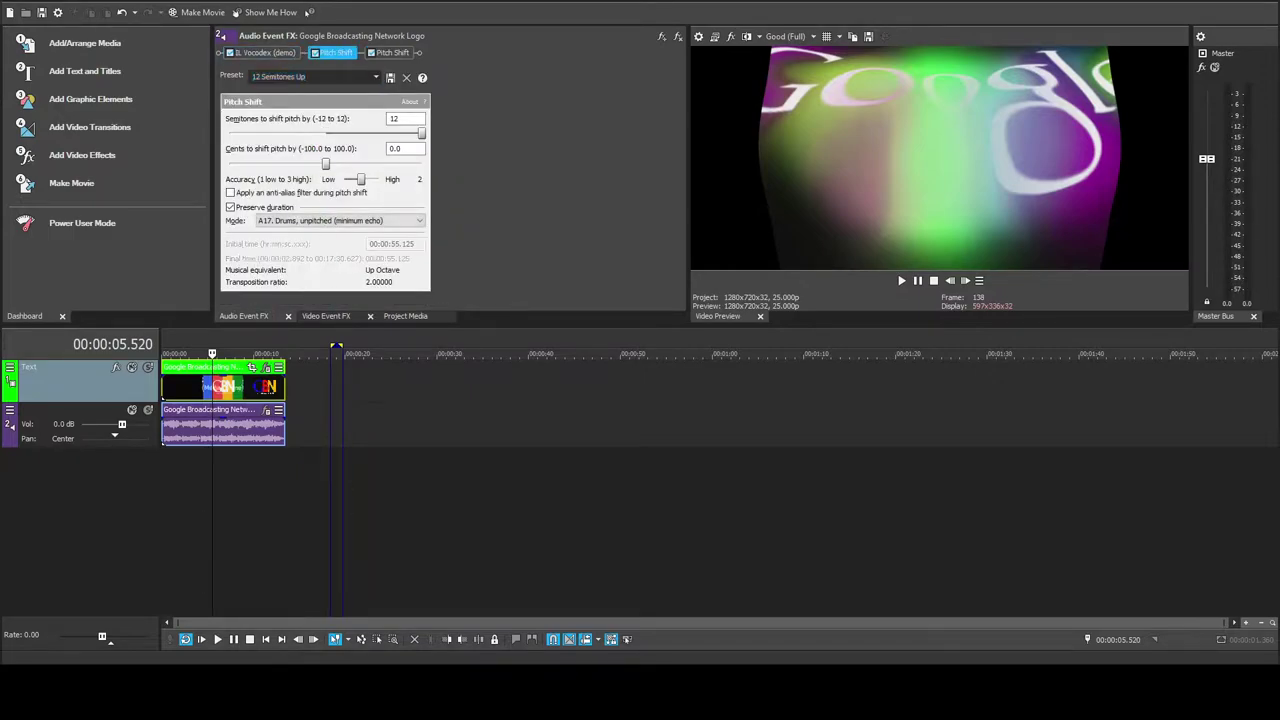
{"action": "left_click", "coordinate": [391, 54]}
{"action": "left_click", "coordinate": [376, 77]}
{"action": "left_click", "coordinate": [278, 190]}
{"action": "left_click", "coordinate": [902, 281]}
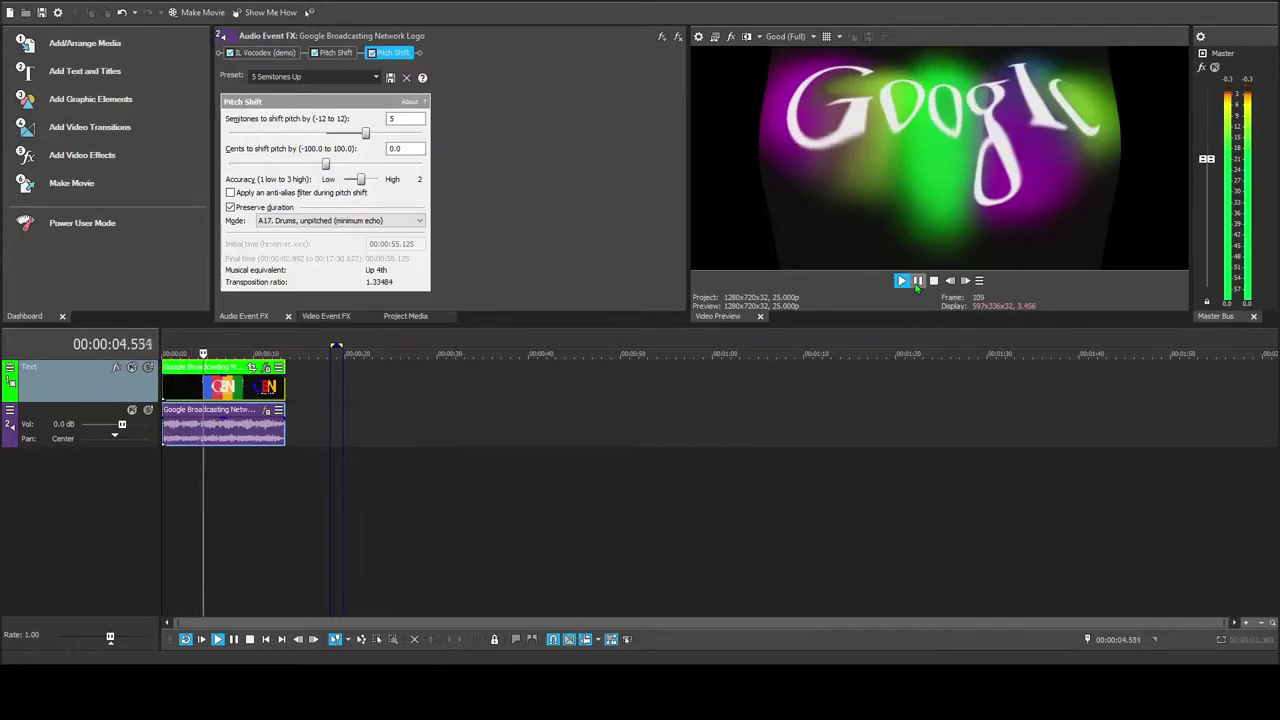
{"action": "left_click", "coordinate": [918, 281]}
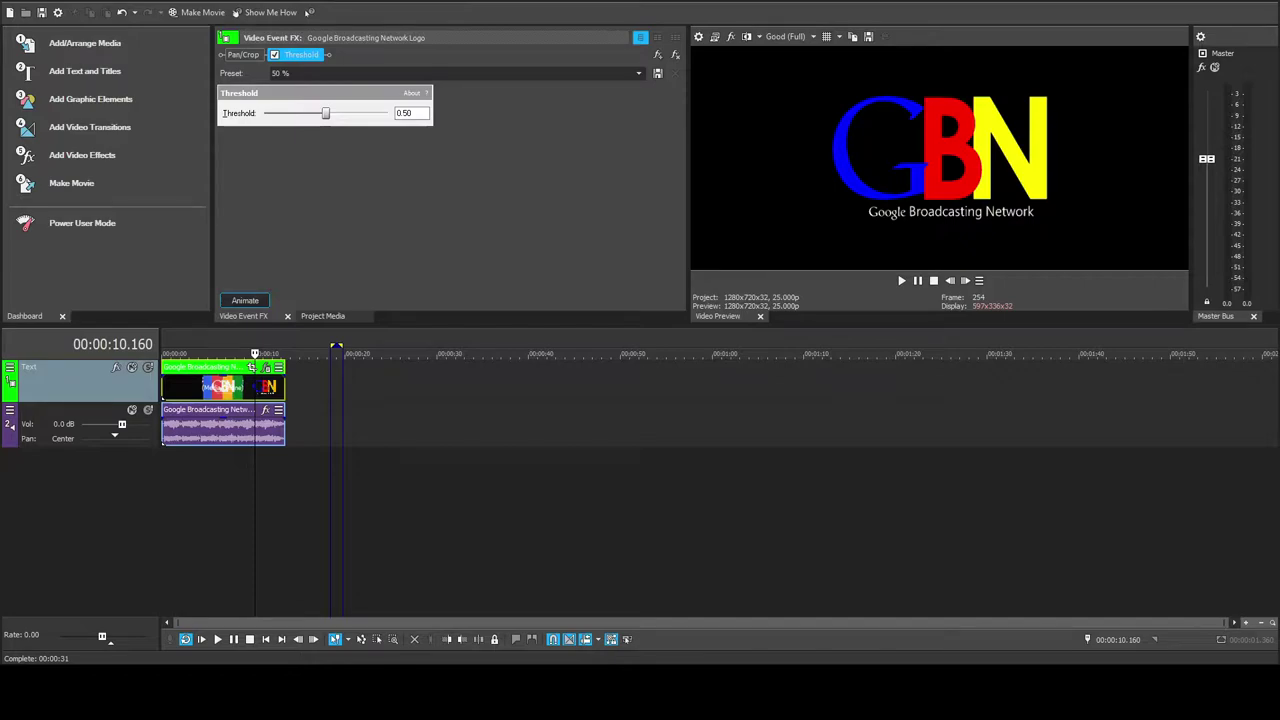
Duplicate the audio event onto a second audio track and preview the clip
{"action": "left_click", "coordinate": [205, 436]}
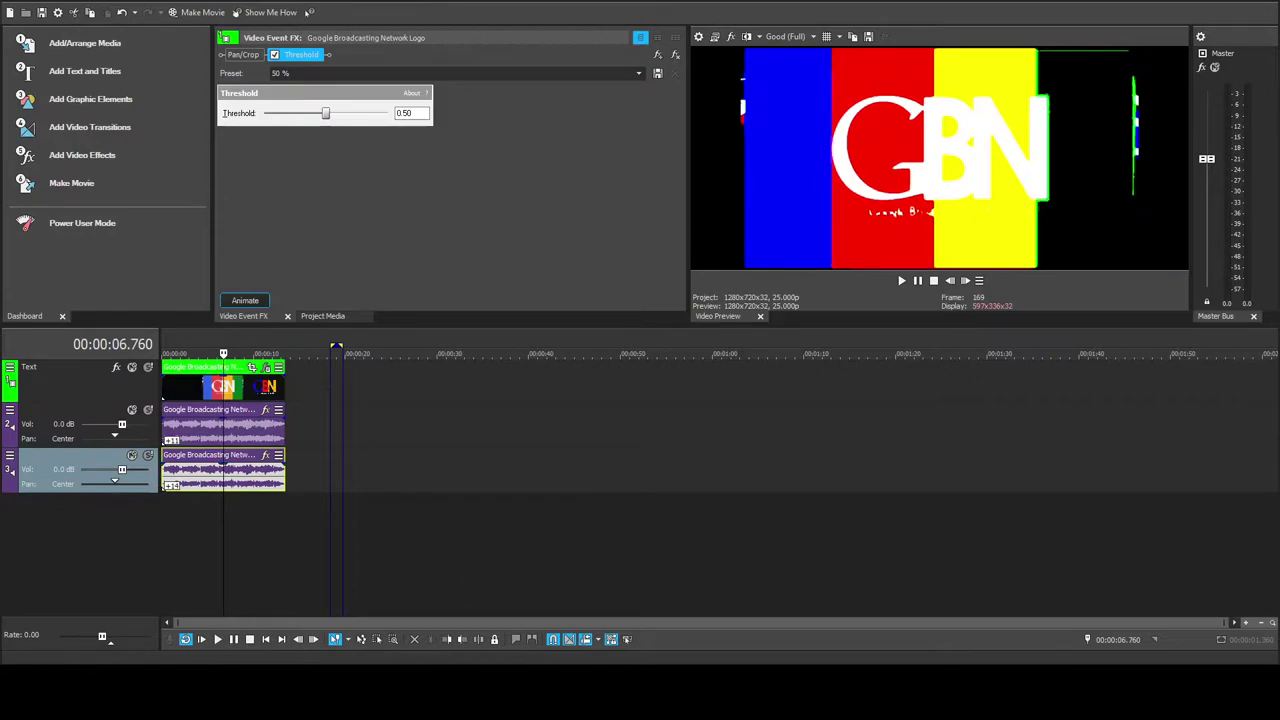
{"action": "left_click", "coordinate": [902, 281]}
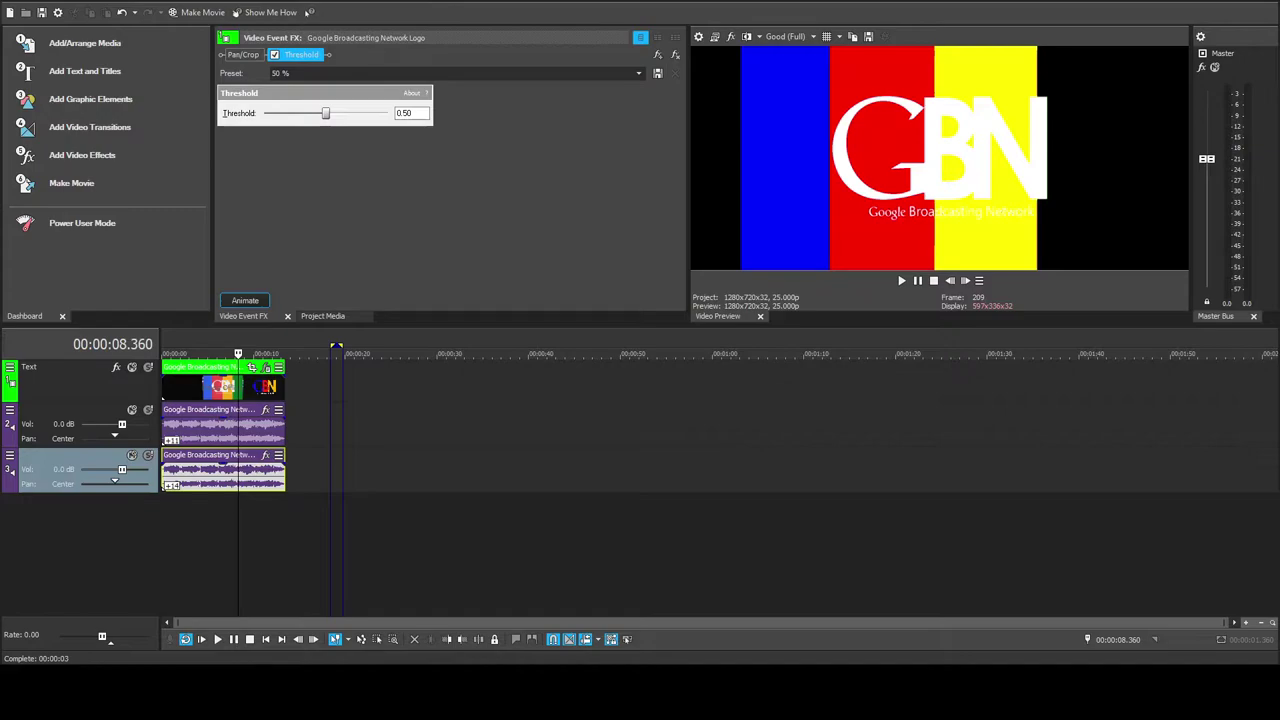
Replace the Threshold effect with Black and White using the 50% Black and White preset
{"action": "left_click", "coordinate": [675, 56]}
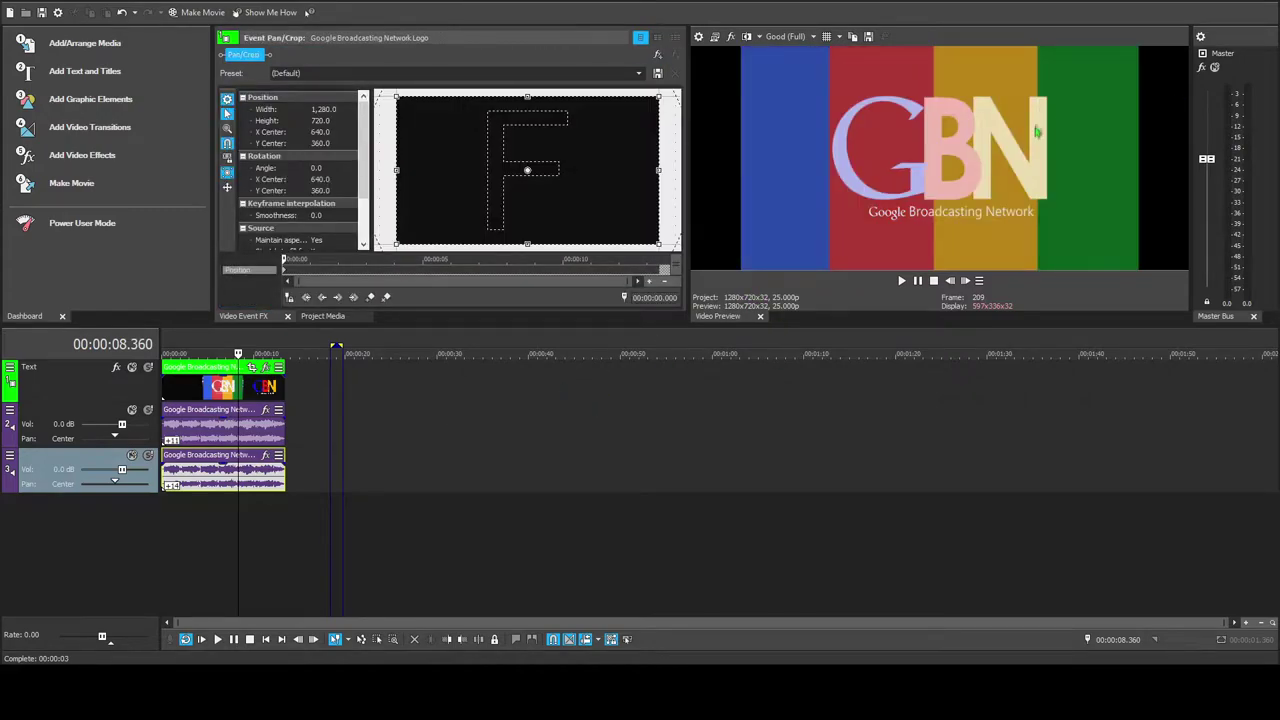
{"action": "left_click", "coordinate": [1041, 124]}
{"action": "left_click", "coordinate": [638, 74]}
{"action": "left_click", "coordinate": [402, 102]}
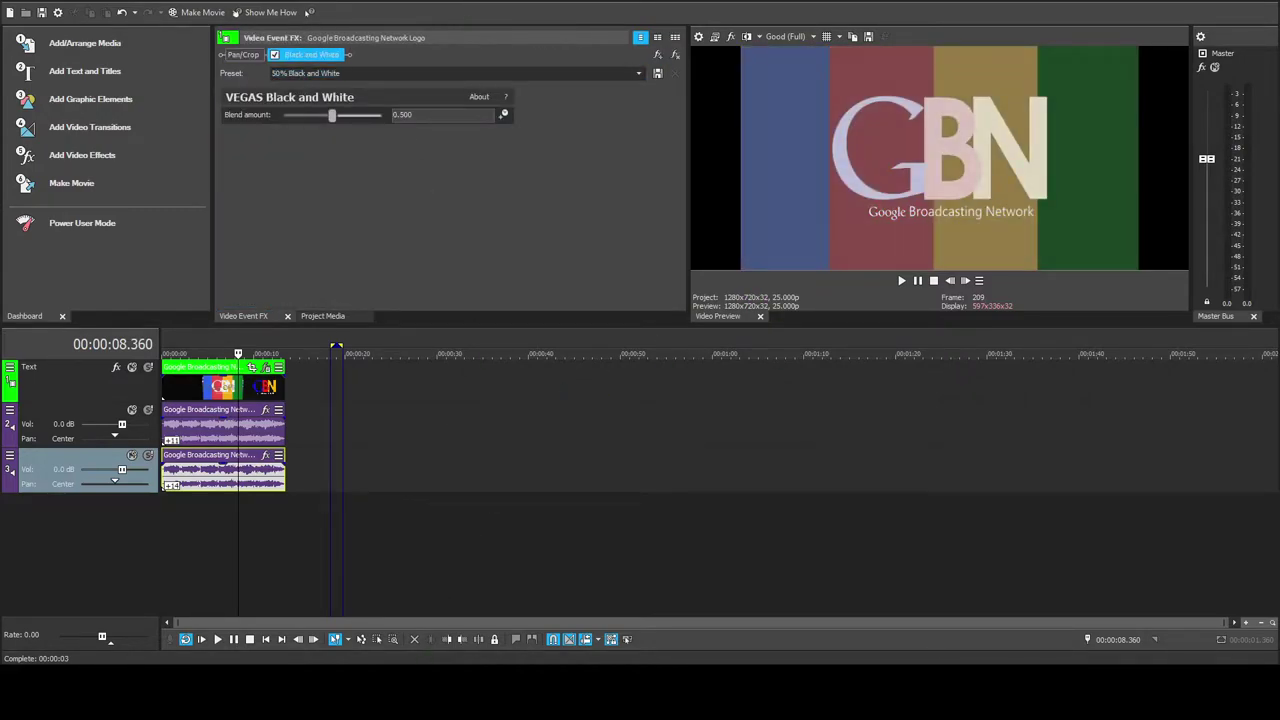
Add TV Simulator and Color Balance to the effect chain, with Color Balance on the Windy Wahwah preset
{"action": "left_click", "coordinate": [657, 56]}
{"action": "left_click", "coordinate": [854, 286]}
{"action": "left_click", "coordinate": [1041, 144]}
{"action": "left_click", "coordinate": [638, 74]}
{"action": "left_click", "coordinate": [453, 131]}
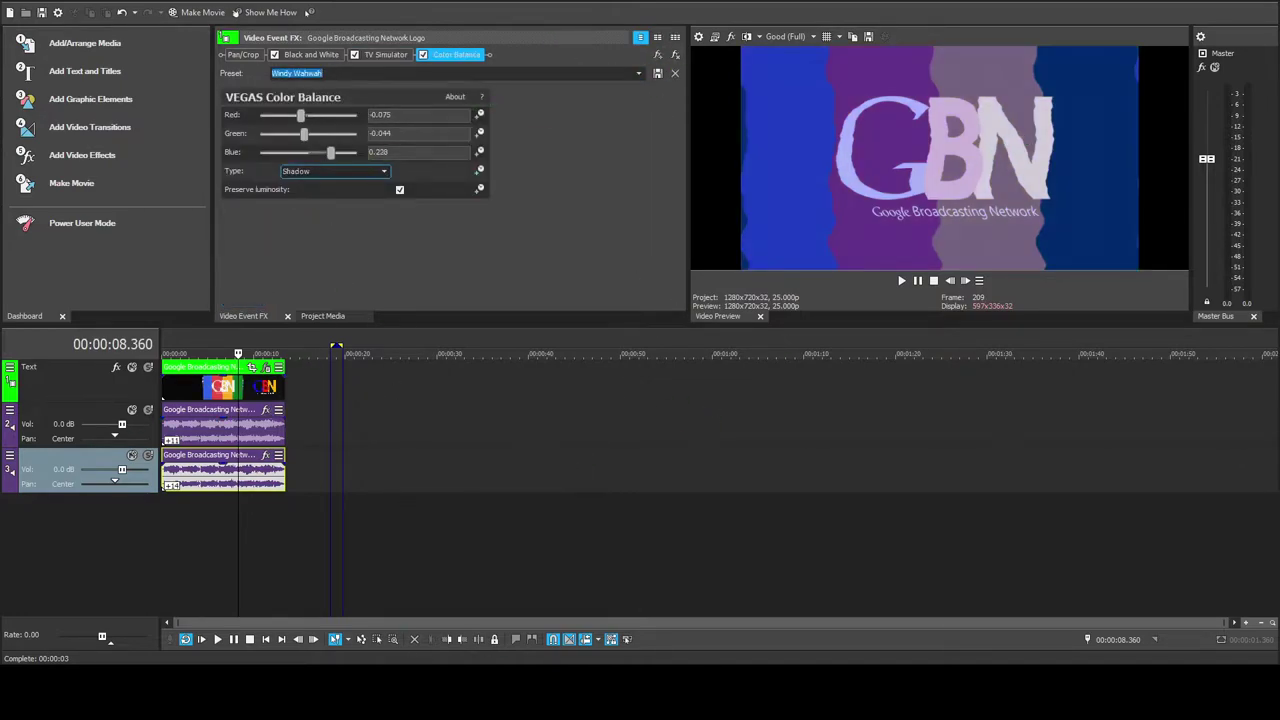
Delete the second audio track and add Flange/Wah-Wah with the Softened Wah-Wah preset to the remaining audio event
{"action": "key", "text": "Delete"}
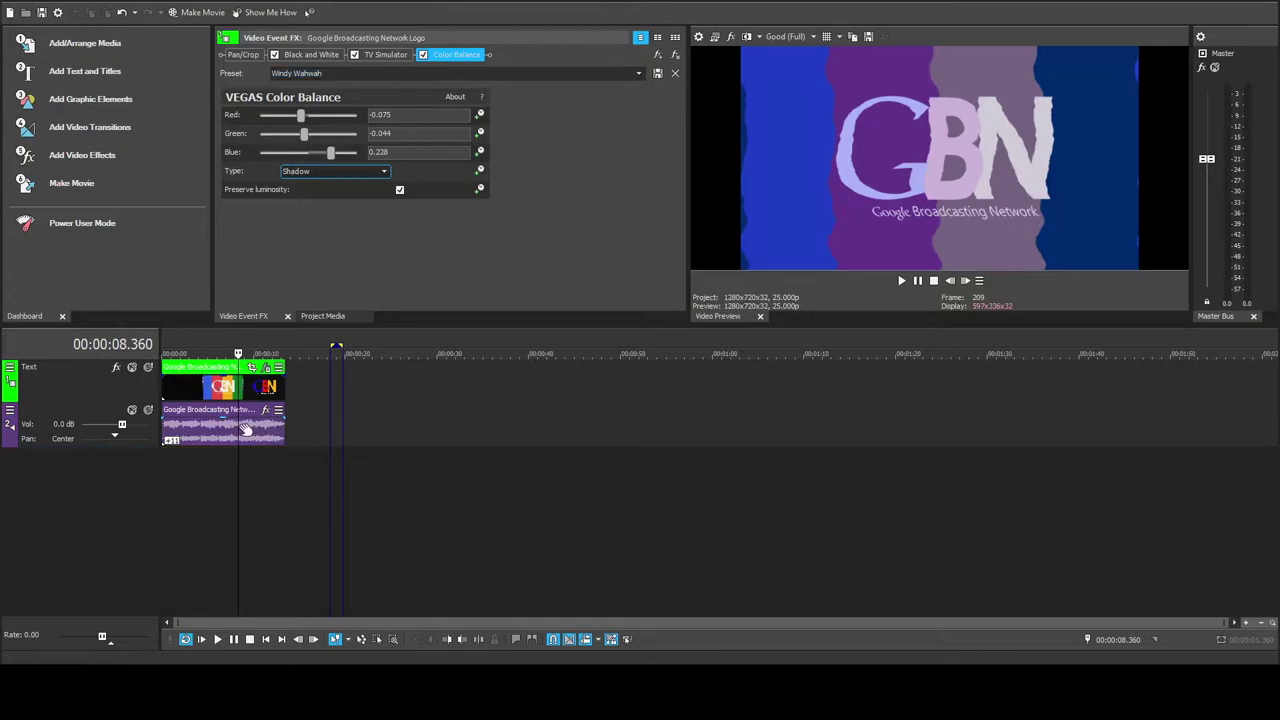
{"action": "left_click", "coordinate": [1024, 144]}
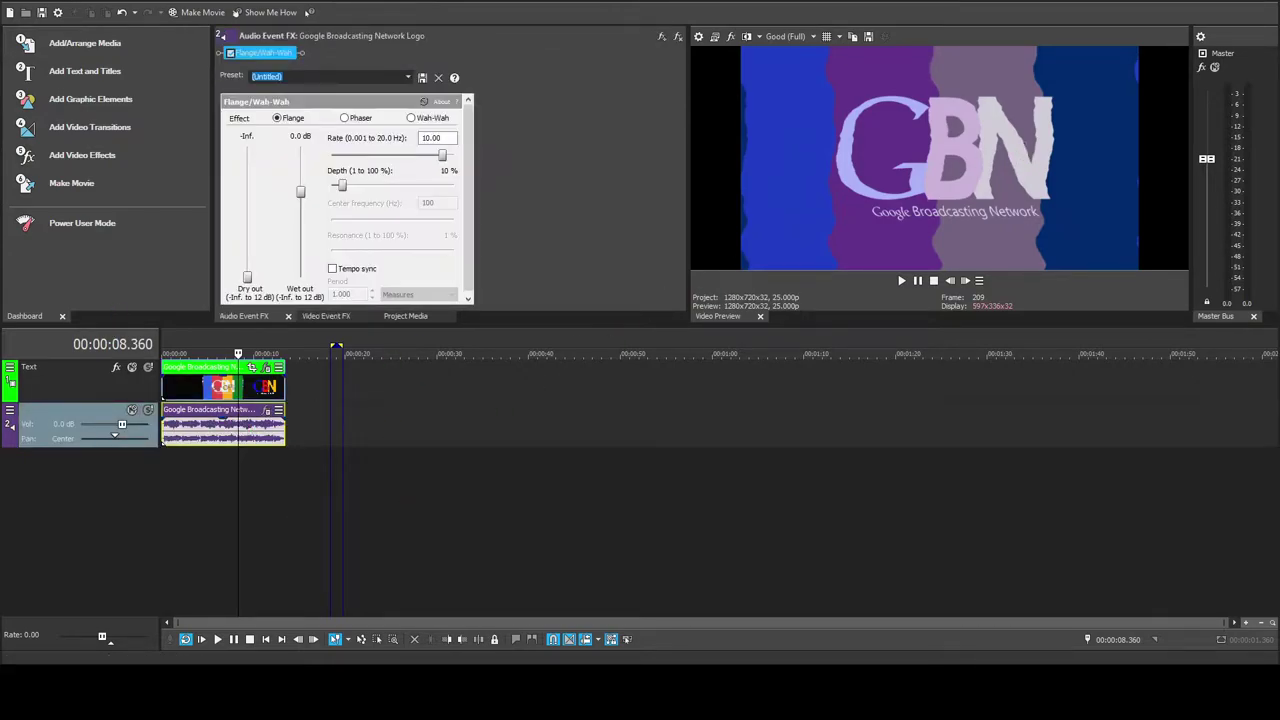
{"action": "left_click", "coordinate": [407, 77]}
{"action": "left_click", "coordinate": [291, 248]}
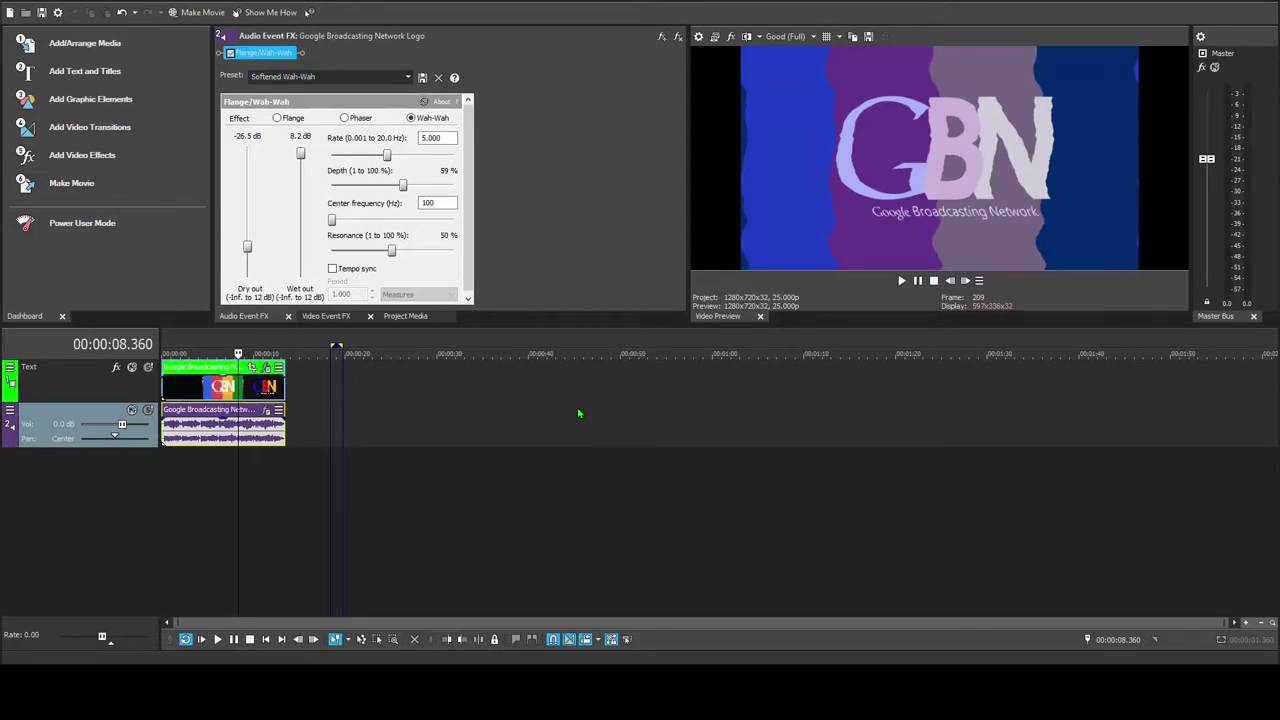
{"action": "left_click", "coordinate": [726, 448]}
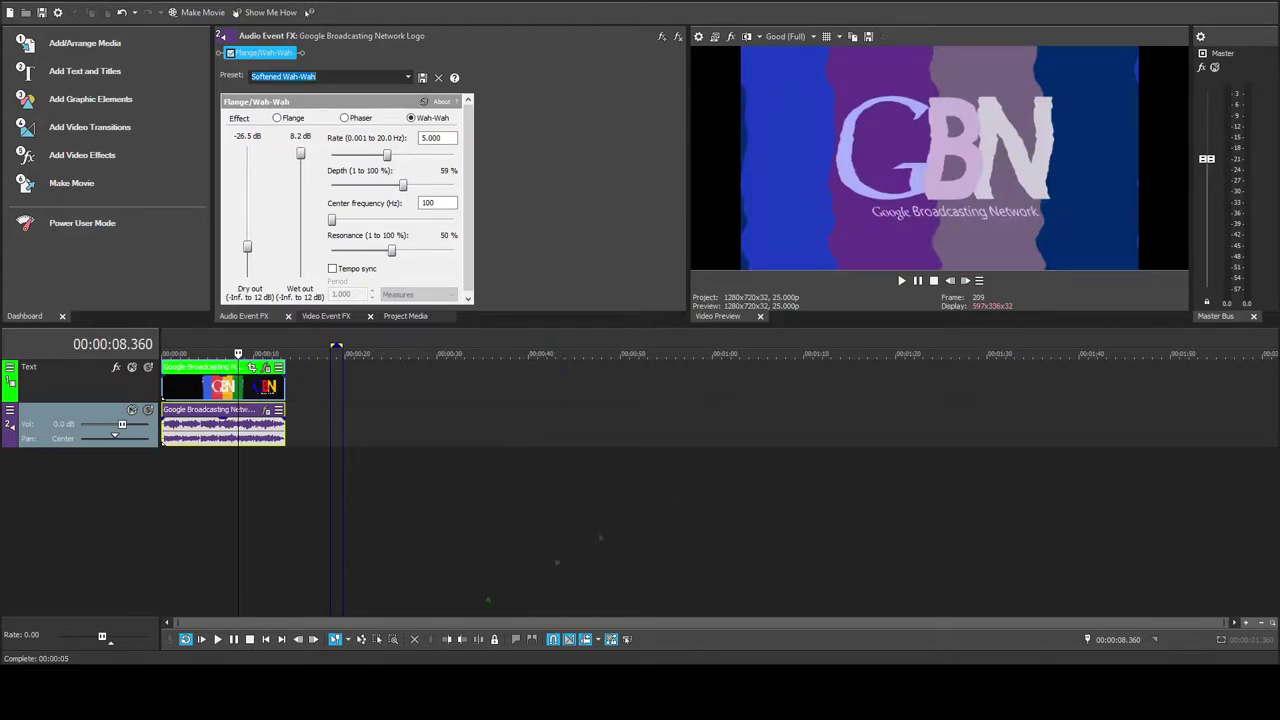
Raise the Black and White effect's blend amount to its maximum and check the TV Simulator settings
{"action": "left_click", "coordinate": [318, 131]}
{"action": "left_click", "coordinate": [266, 367]}
{"action": "left_click", "coordinate": [310, 55]}
{"action": "left_click_drag", "start_coordinate": [332, 116], "coordinate": [384, 117]}
{"action": "left_click", "coordinate": [386, 55]}
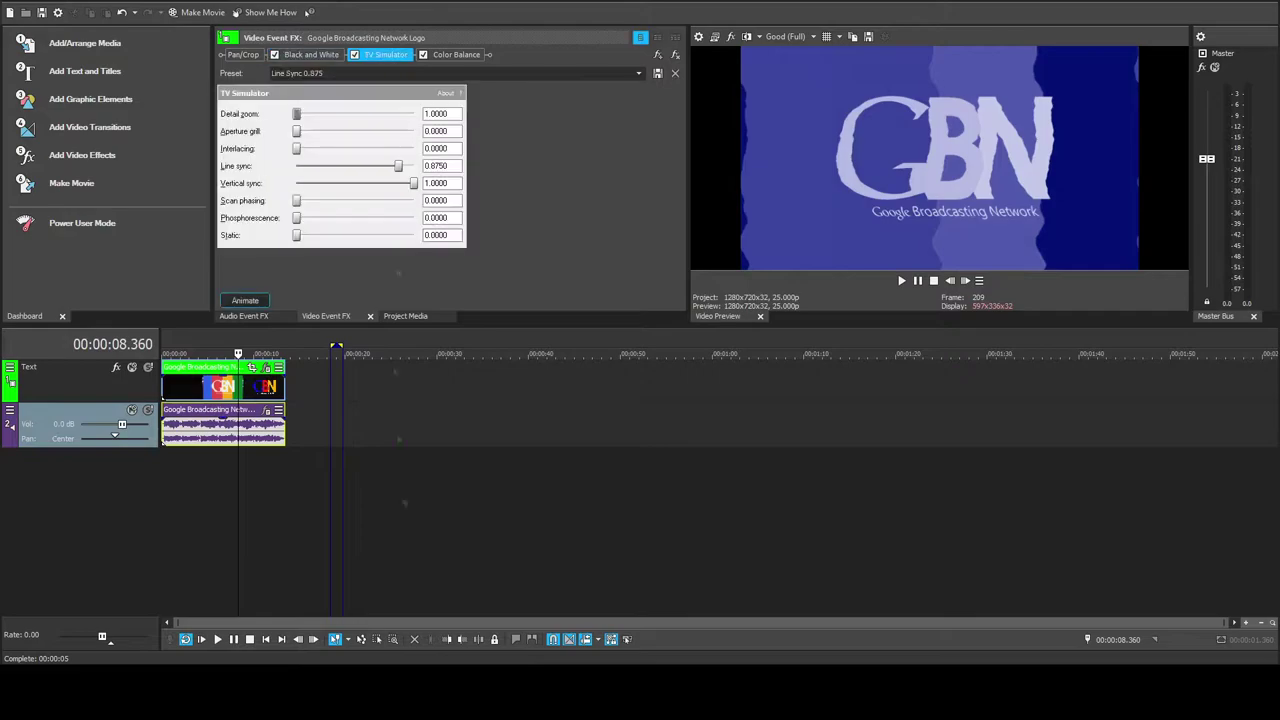
Switch the Color Balance effect to the Windy Wah Wah 2.0 preset
{"action": "left_click", "coordinate": [466, 54]}
{"action": "left_click", "coordinate": [639, 73]}
{"action": "left_click", "coordinate": [310, 190]}
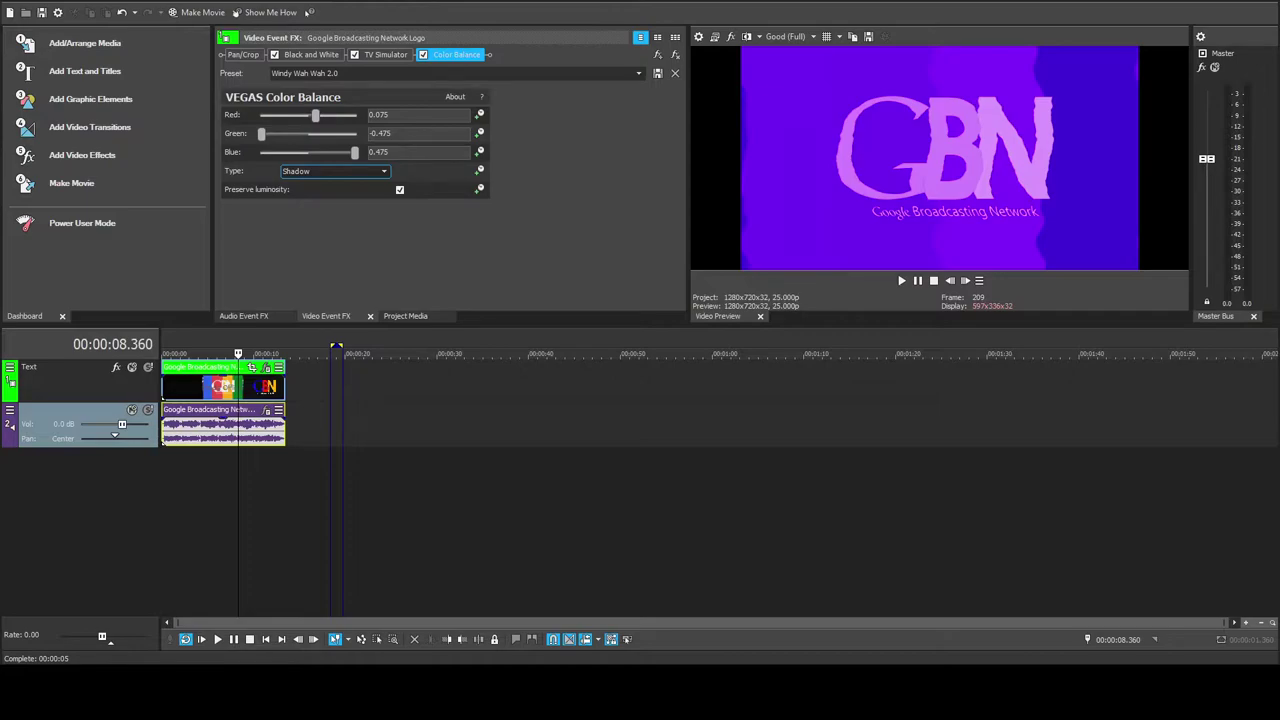
Duplicate the audio event onto a new track below, raise the copy's pitch by three steps, and preview the clip
{"action": "left_click_drag", "start_coordinate": [226, 430], "coordinate": [226, 473]}
{"action": "key", "text": "equal"}
{"action": "key", "text": "equal"}
{"action": "key", "text": "equal"}
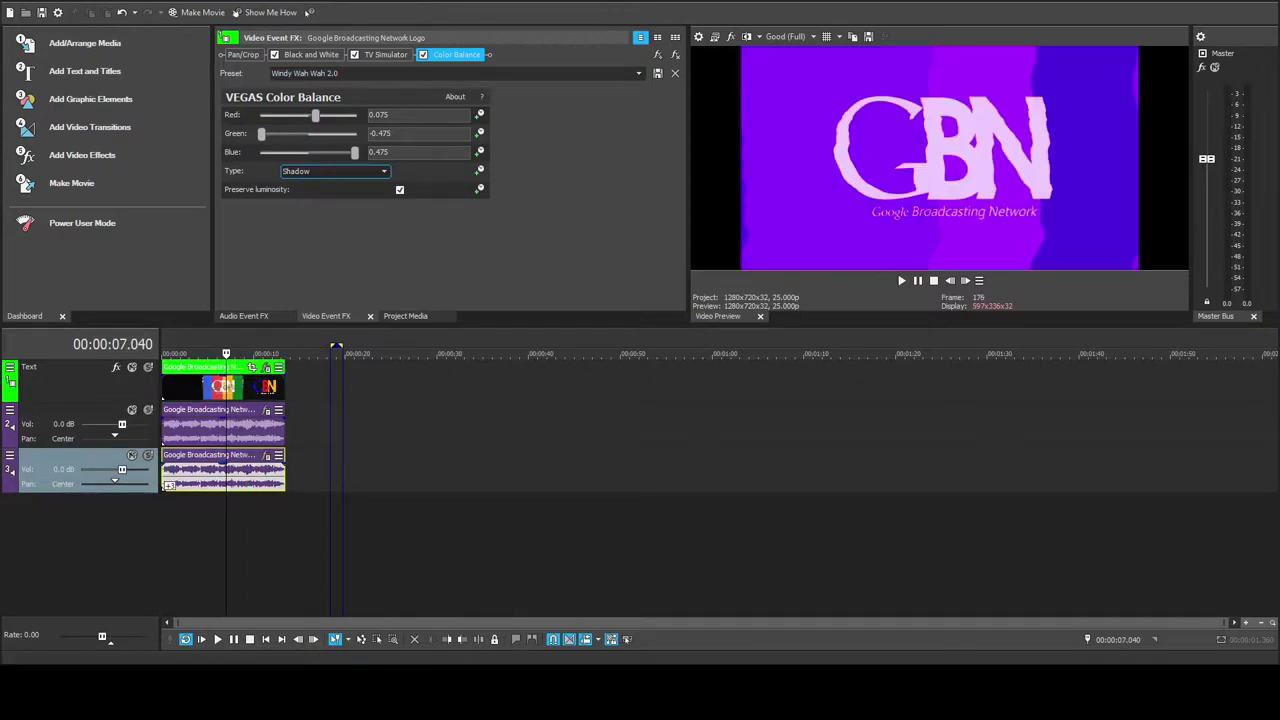
{"action": "key", "text": "space"}
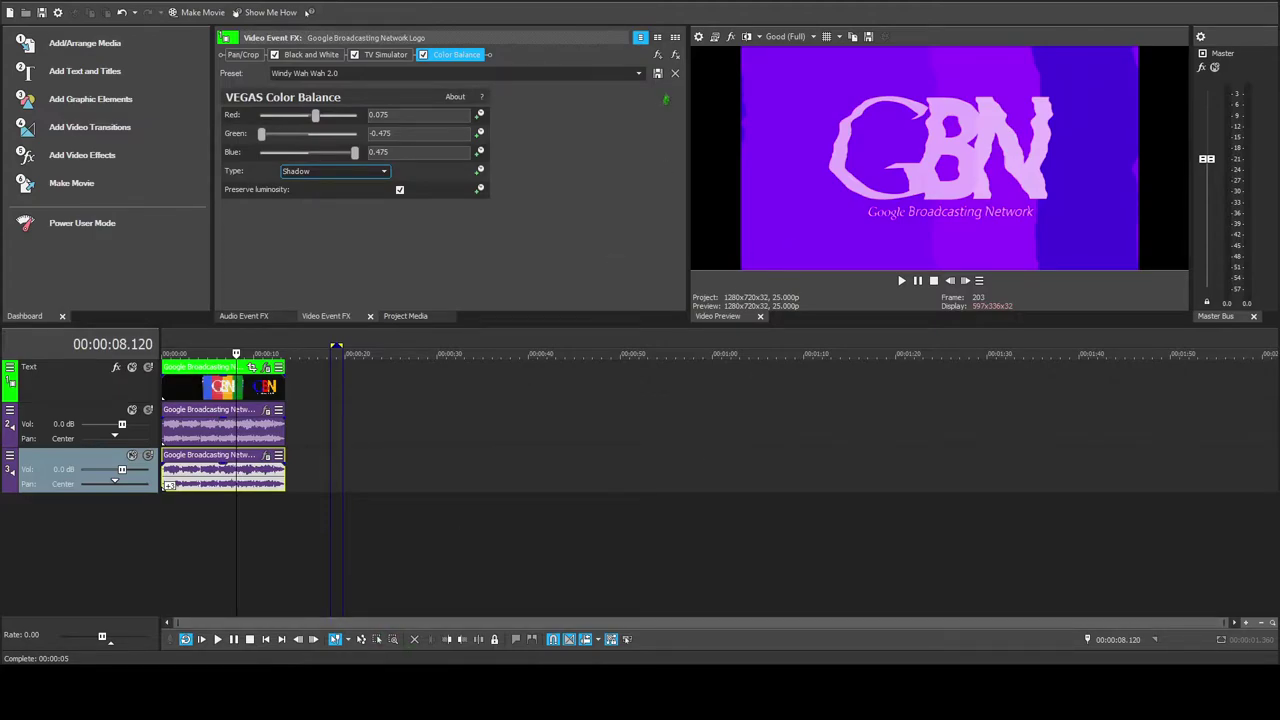
Replace the clip's video effects with a chain of Invert, Channel Blend, Gradient Map and TV Simulator
{"action": "left_click", "coordinate": [675, 55]}
{"action": "left_click", "coordinate": [675, 55]}
{"action": "left_click", "coordinate": [675, 55]}
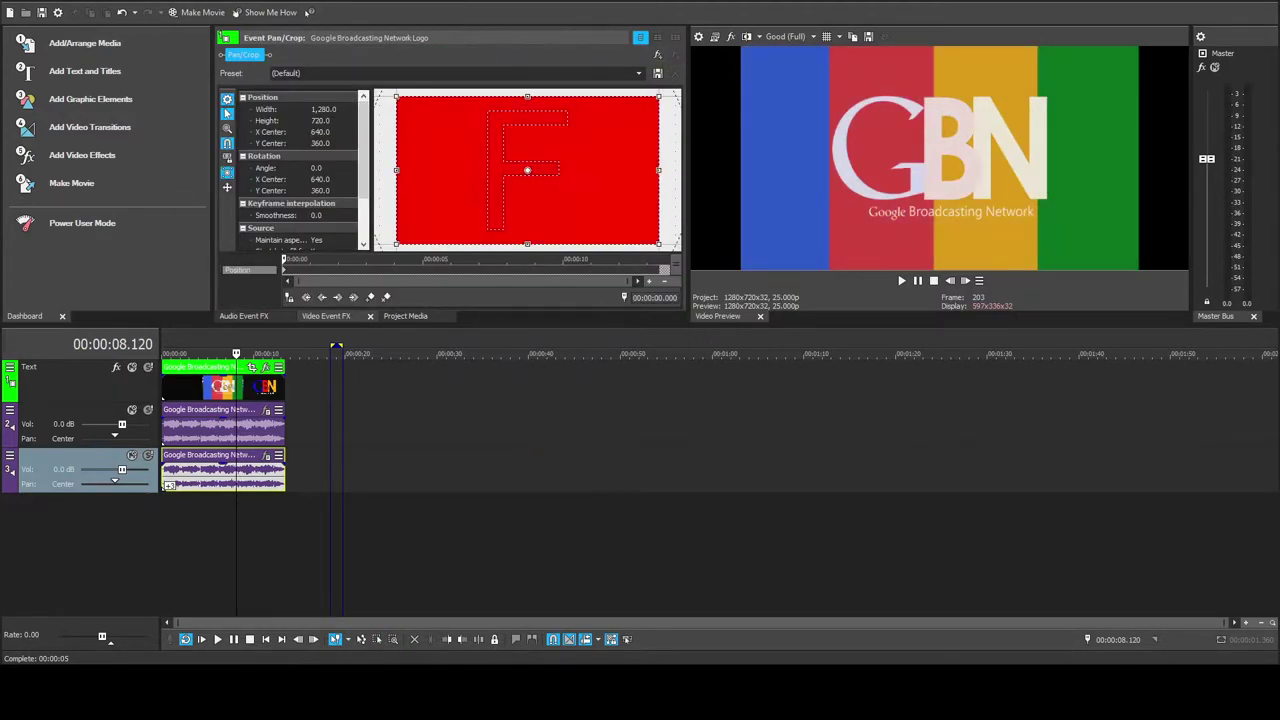
{"action": "key", "text": "ctrl+y"}
{"action": "key", "text": "ctrl+y"}
{"action": "key", "text": "ctrl+y"}
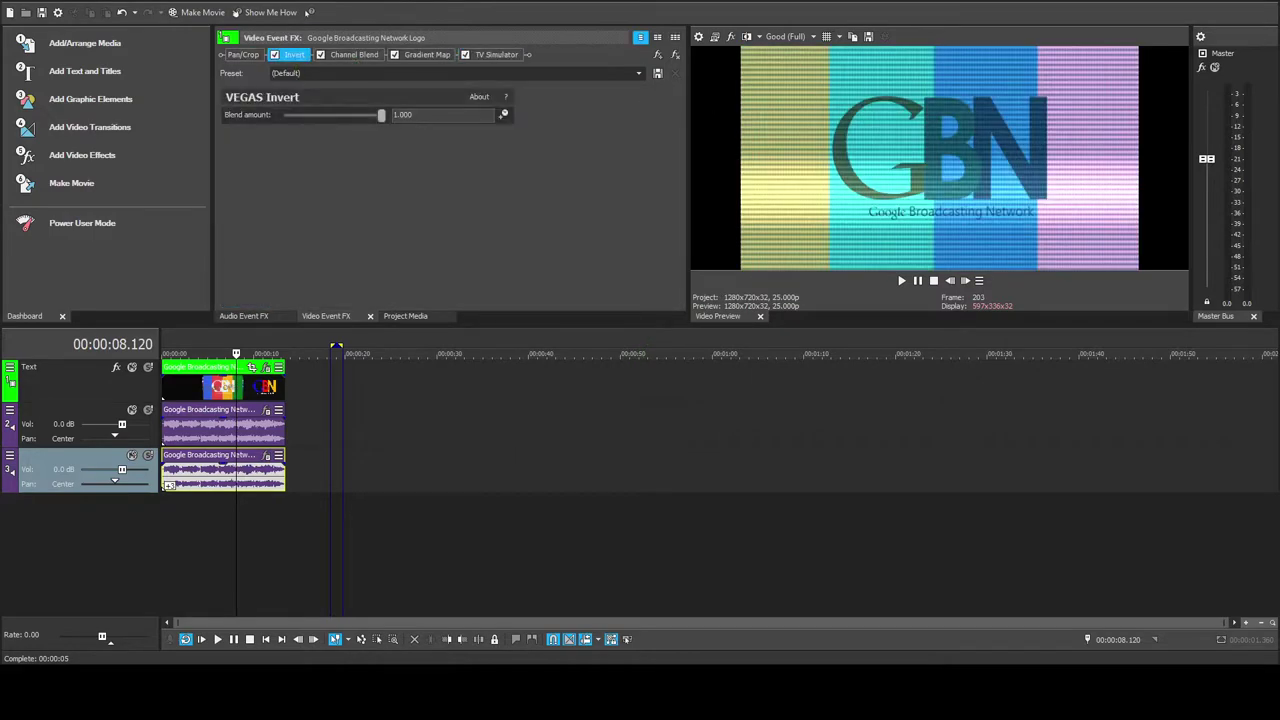
Set TV Simulator to the Bad Sync preset and render the clip as GBN Logo in G Major 33.mp4
{"action": "key", "text": "ctrl+y"}
{"action": "key", "text": "ctrl+y"}
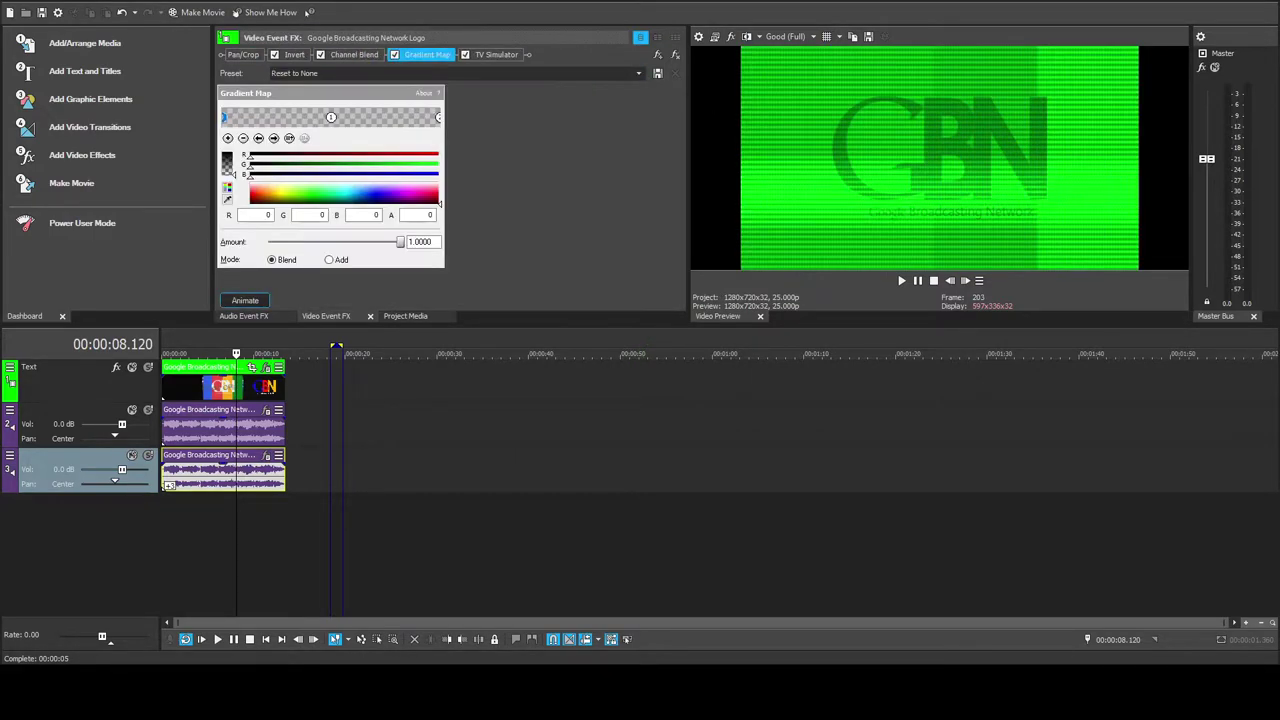
{"action": "key", "text": "ctrl+y"}
{"action": "key", "text": "ctrl+y"}
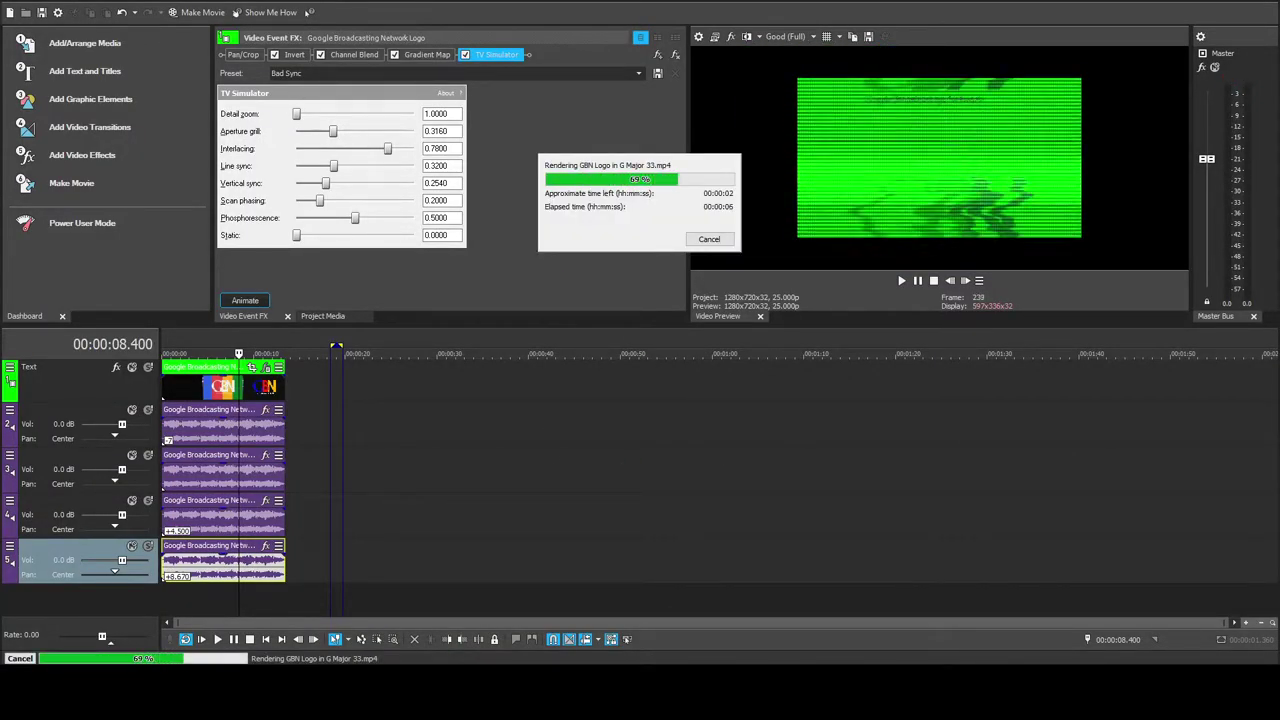
Clear all video effects from the logo clip and remove the extra audio tracks
{"action": "key", "text": "ctrl+z"}
{"action": "key", "text": "ctrl+z"}
{"action": "key", "text": "ctrl+z"}
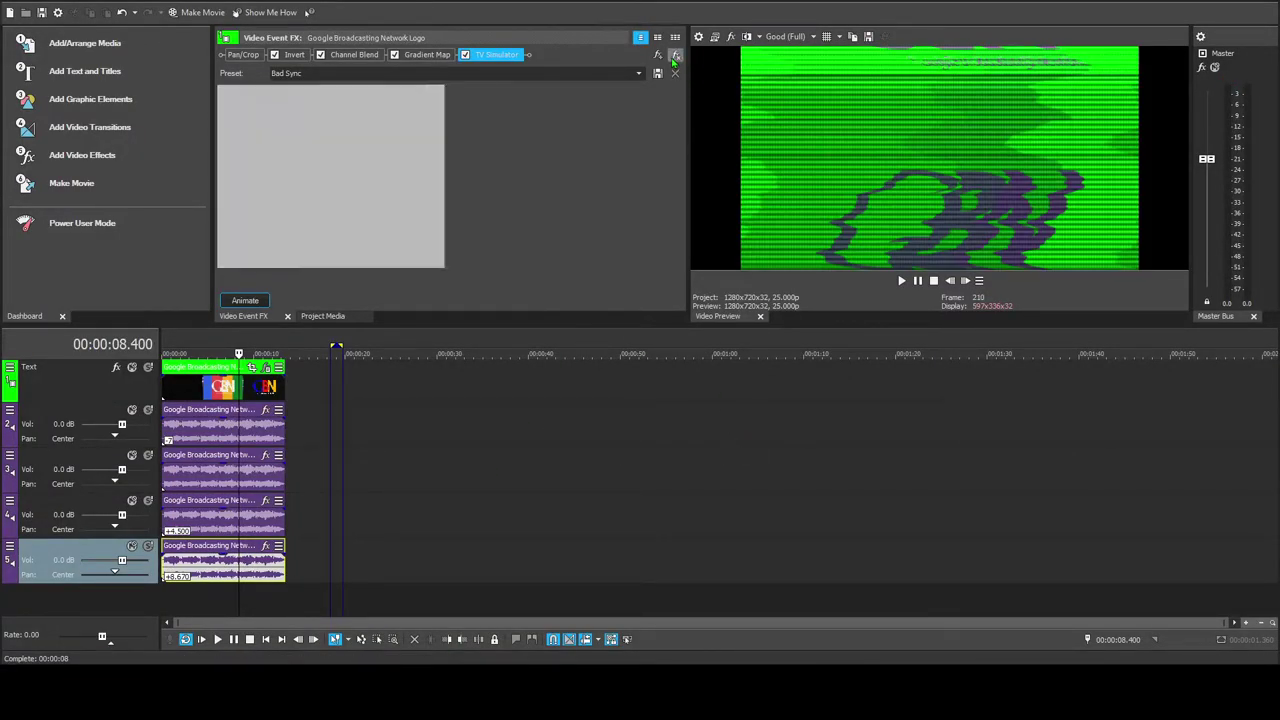
{"action": "key", "text": "ctrl+z"}
{"action": "key", "text": "ctrl+z"}
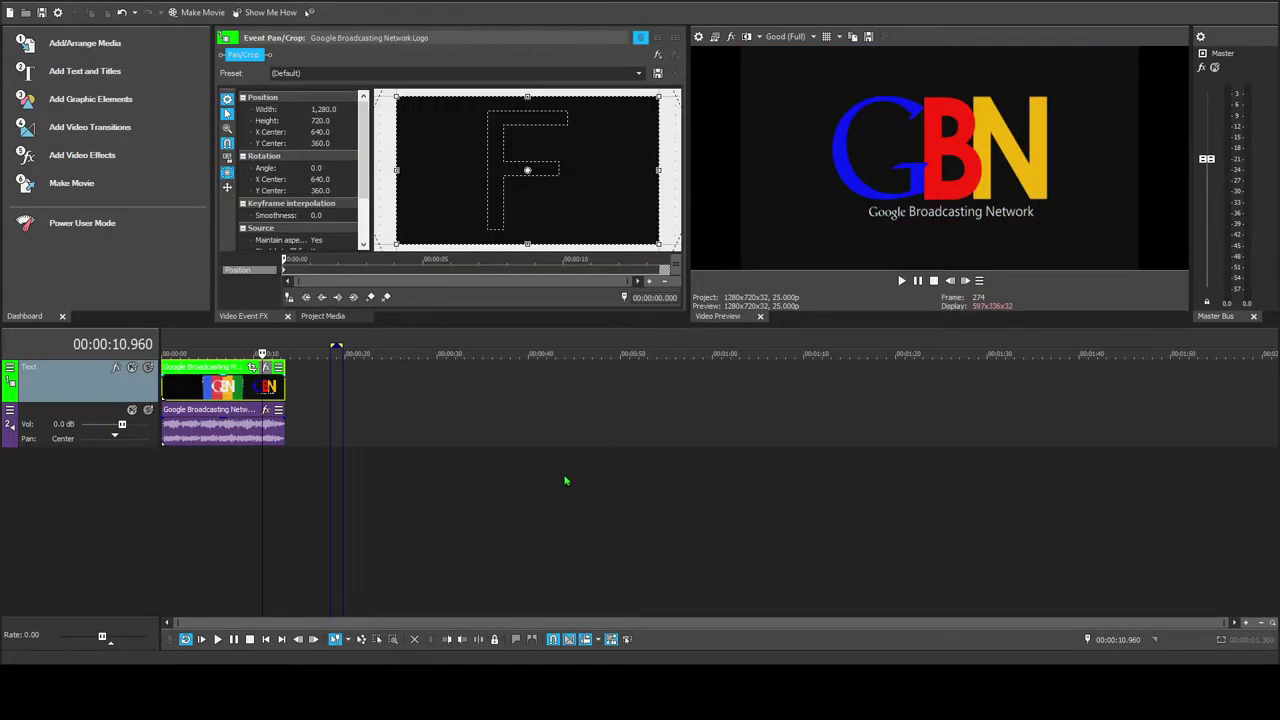
Add two Mirror effects, Invert and Channel Blend to the clip, and set the first Mirror to Reflect Left
{"action": "left_click", "coordinate": [266, 367]}
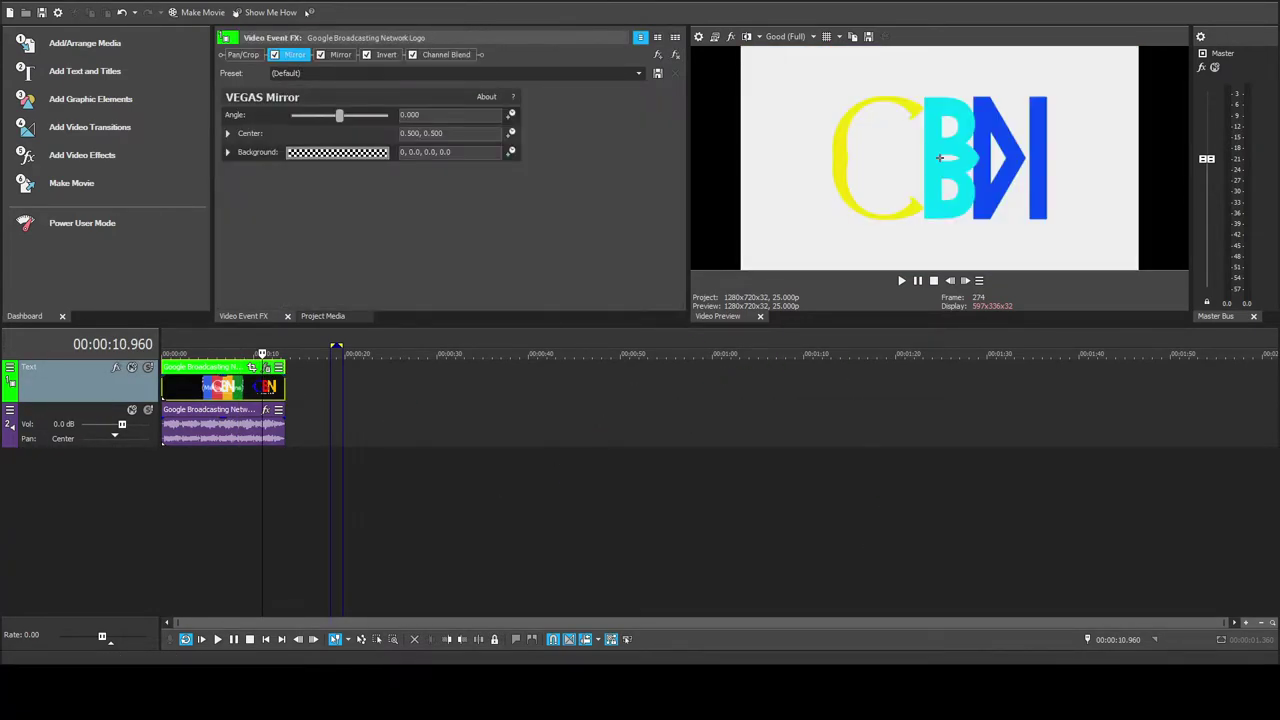
{"action": "left_click", "coordinate": [639, 73]}
{"action": "left_click", "coordinate": [320, 101]}
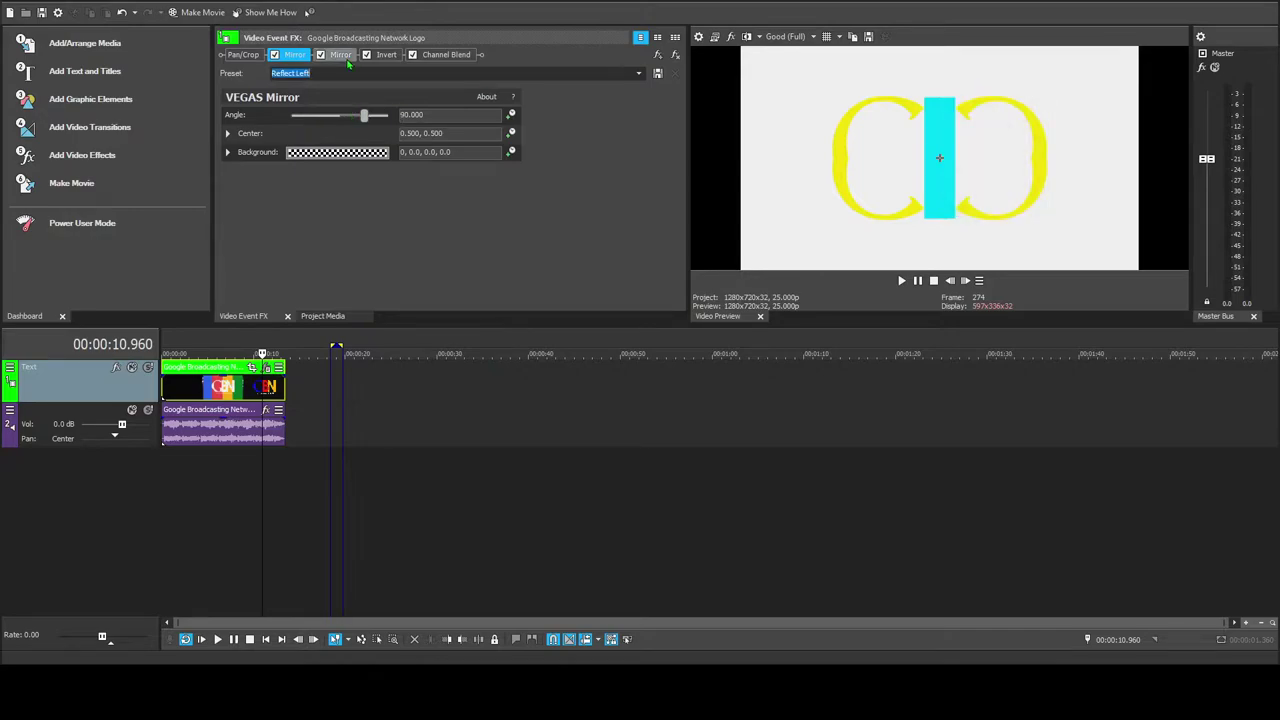
Set the Channel Blend effect to the Blue Only preset
{"action": "left_click", "coordinate": [341, 55]}
{"action": "left_click", "coordinate": [446, 55]}
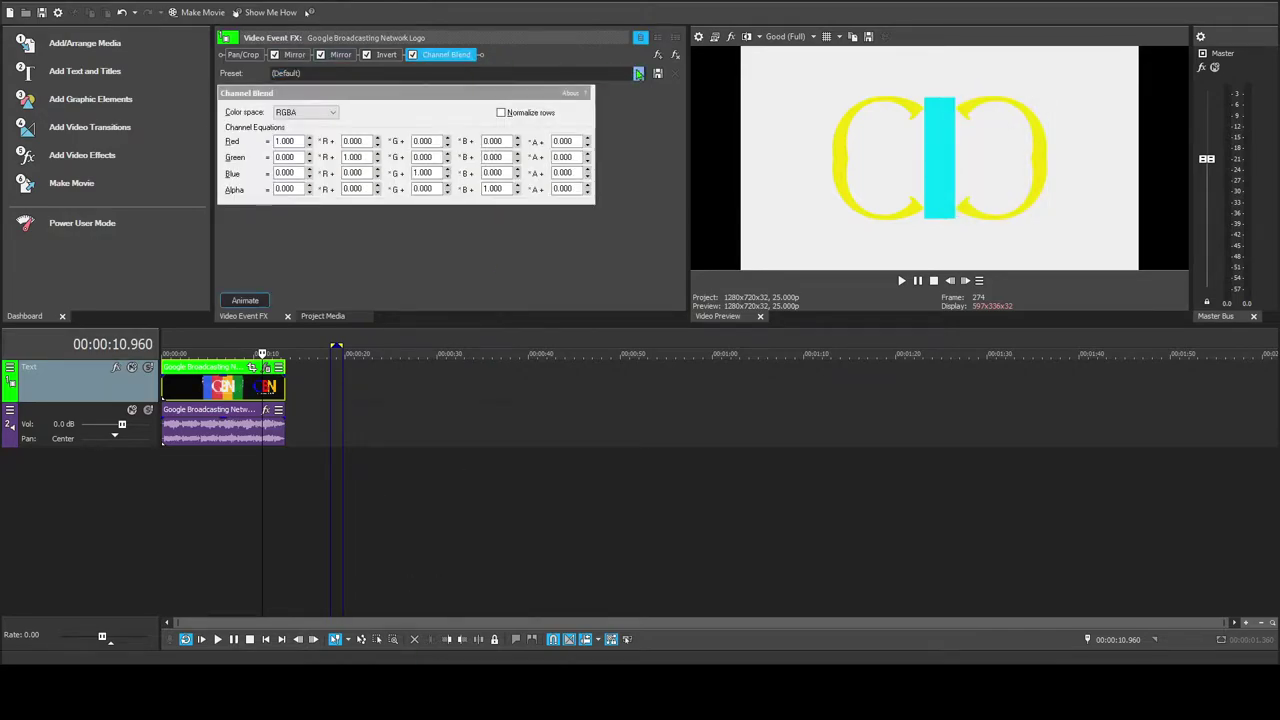
{"action": "left_click", "coordinate": [639, 73]}
{"action": "left_click", "coordinate": [320, 112]}
Duplicate the audio event onto two more audio tracks with pitch shifts of -12, and preview the clip
{"action": "left_click", "coordinate": [225, 433]}
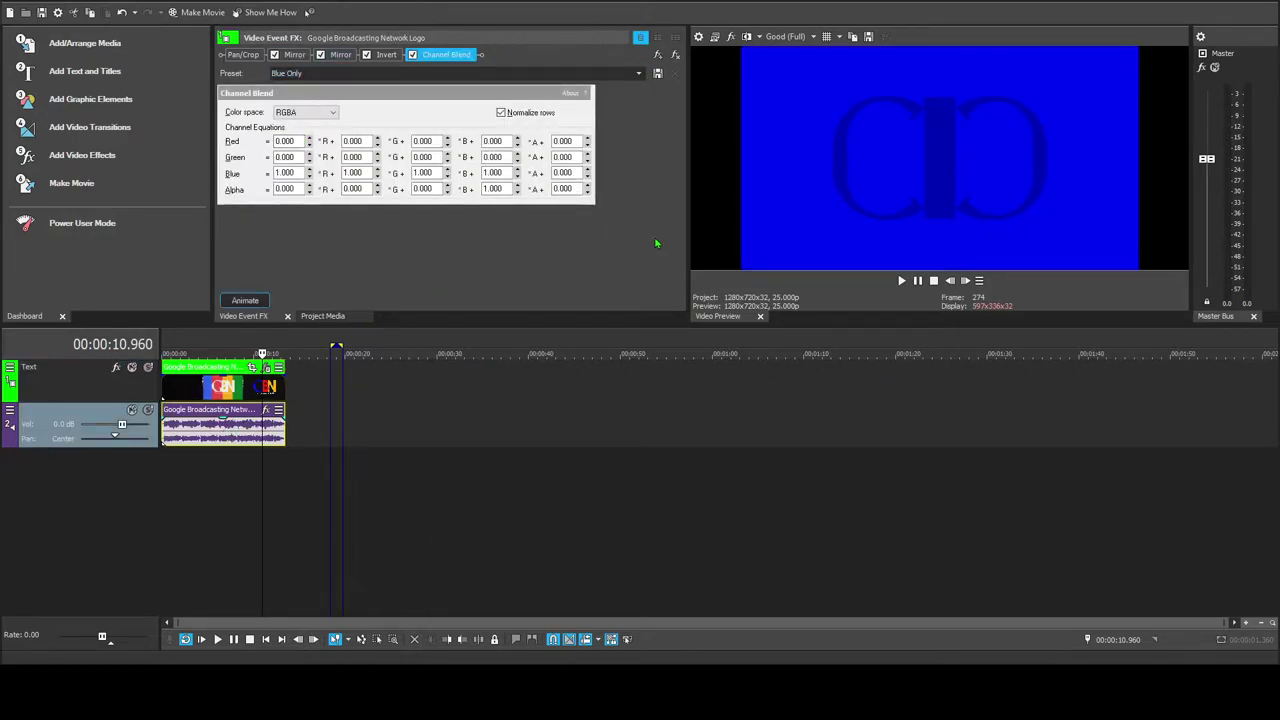
{"action": "key", "text": "ctrl+y"}
{"action": "key", "text": "ctrl+y"}
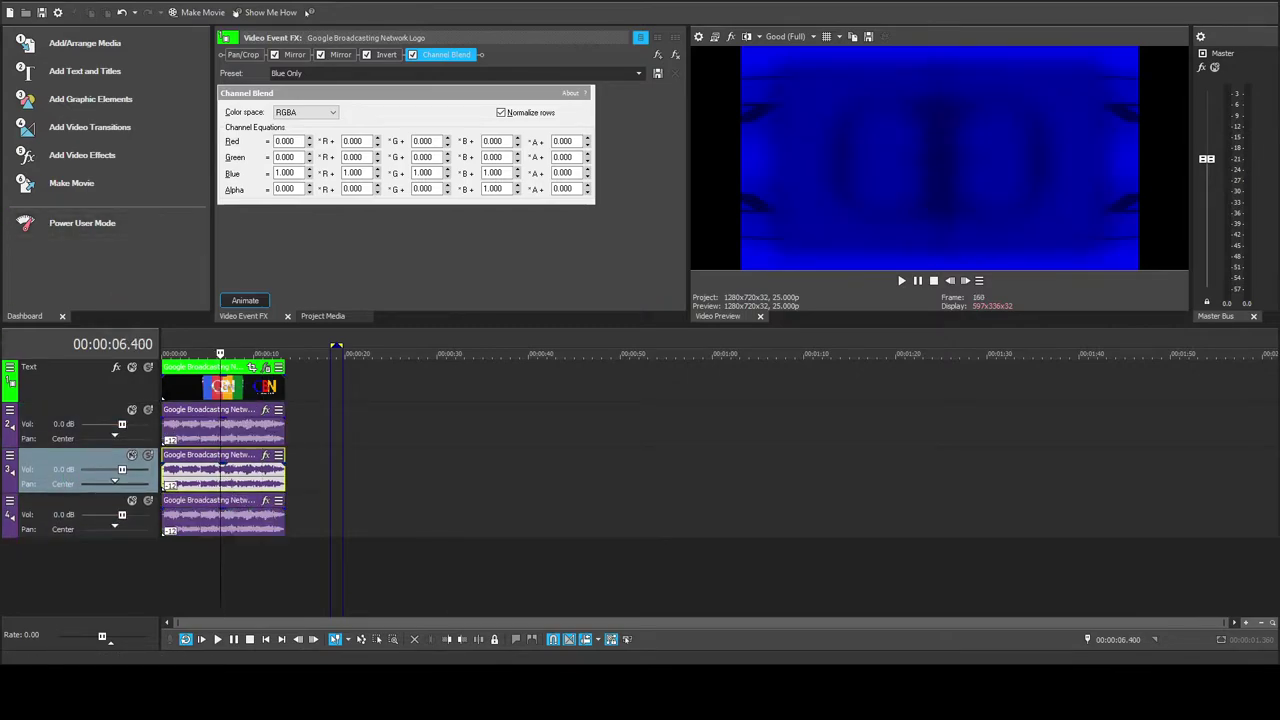
{"action": "right_click", "coordinate": [225, 516]}
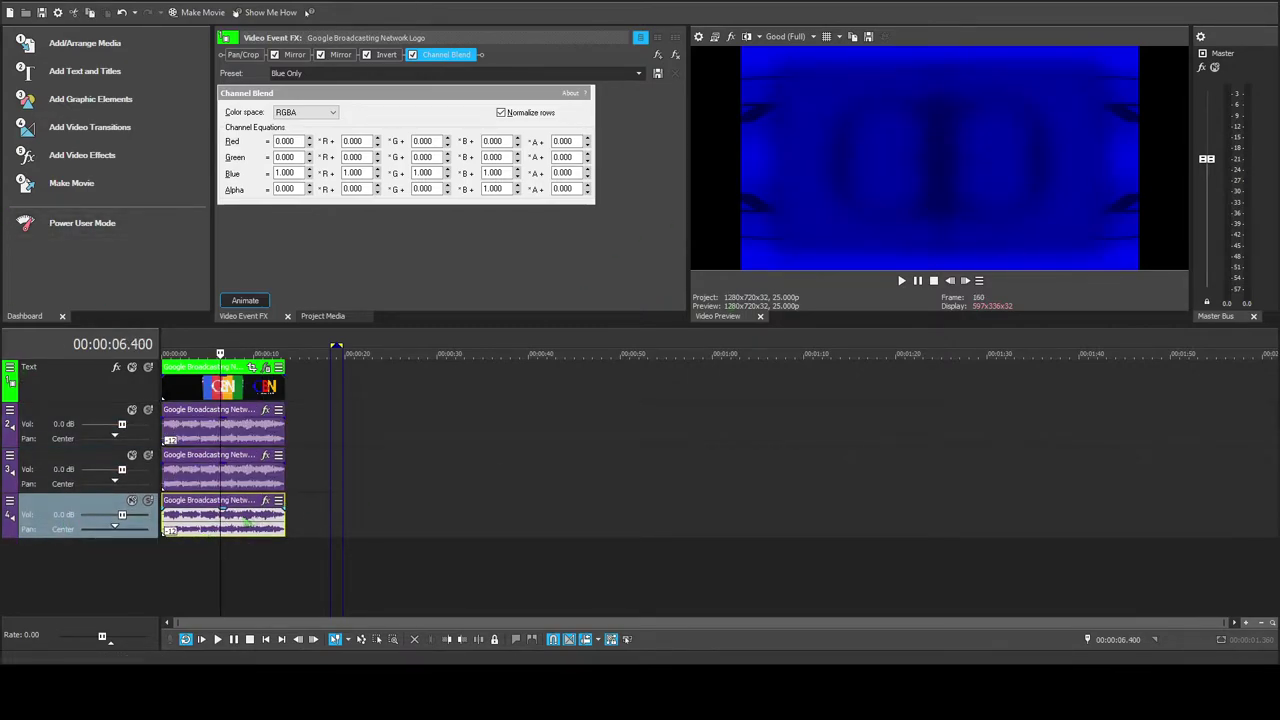
{"action": "left_click", "coordinate": [903, 281]}
{"action": "left_click", "coordinate": [917, 281]}
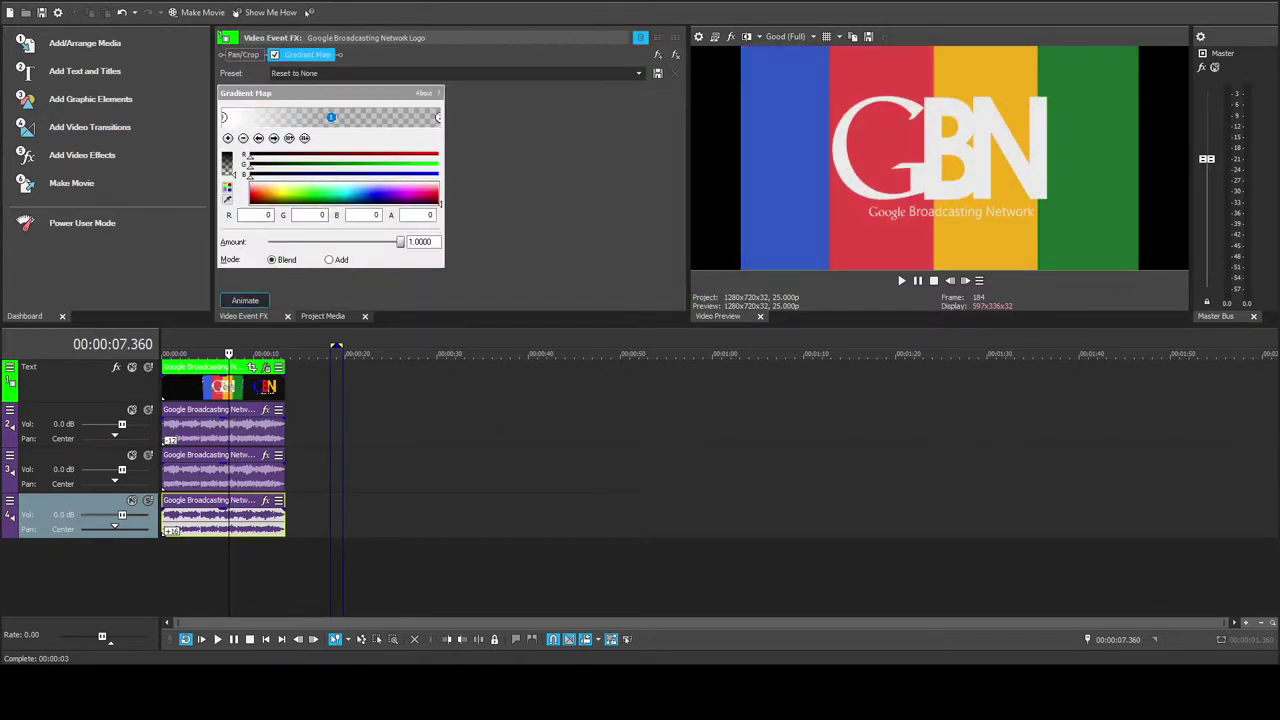
Recolour the middle point of the clip's Gradient Map to an opaque grey with green and blue at 144
{"action": "left_click_drag", "start_coordinate": [234, 175], "coordinate": [234, 152]}
{"action": "left_click_drag", "start_coordinate": [440, 204], "coordinate": [440, 191]}
{"action": "double_click", "coordinate": [377, 216]}
{"action": "type", "text": "144"}
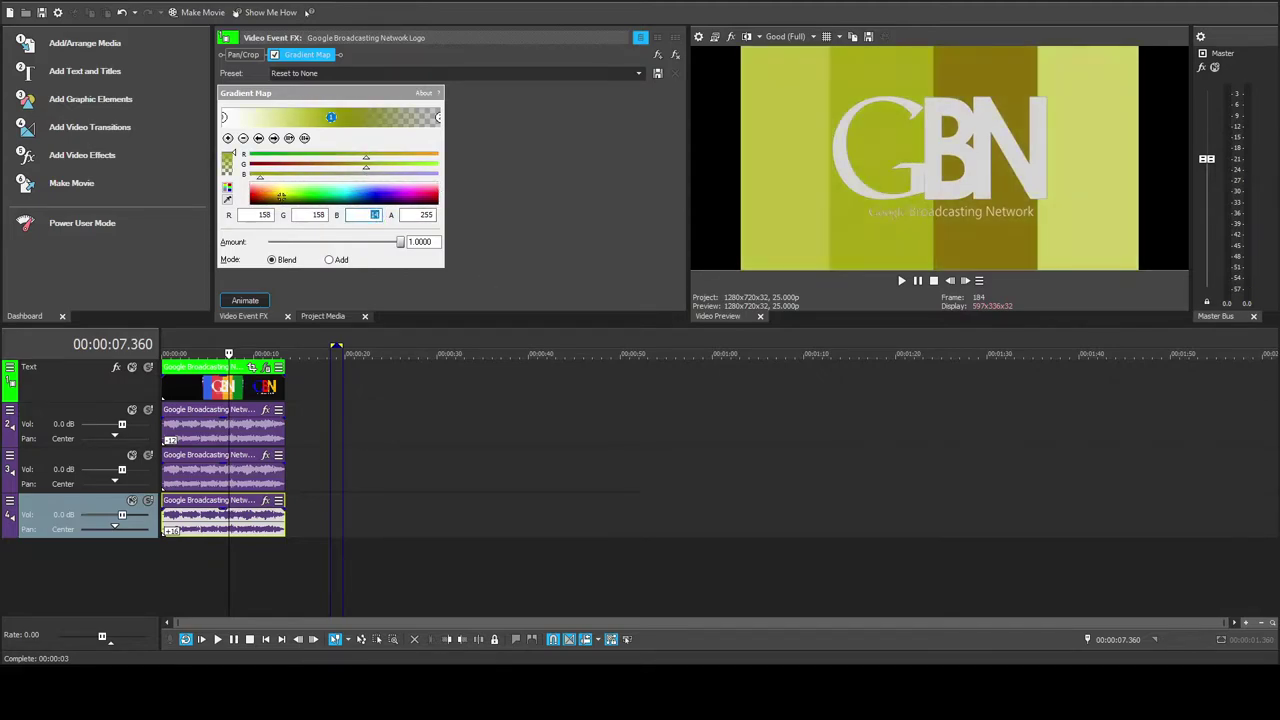
{"action": "double_click", "coordinate": [318, 216]}
{"action": "type", "text": "144"}
{"action": "double_click", "coordinate": [264, 216]}
{"action": "type", "text": "184"}
Set the last point of the Gradient Map to an opaque grey with red, green and blue at 116
{"action": "left_click", "coordinate": [438, 118]}
{"action": "left_click_drag", "start_coordinate": [234, 175], "coordinate": [234, 152]}
{"action": "left_click_drag", "start_coordinate": [440, 204], "coordinate": [440, 194]}
{"action": "double_click", "coordinate": [380, 216]}
{"action": "type", "text": "116"}
{"action": "double_click", "coordinate": [323, 216]}
{"action": "type", "text": "116"}
{"action": "double_click", "coordinate": [270, 216]}
{"action": "type", "text": "116"}
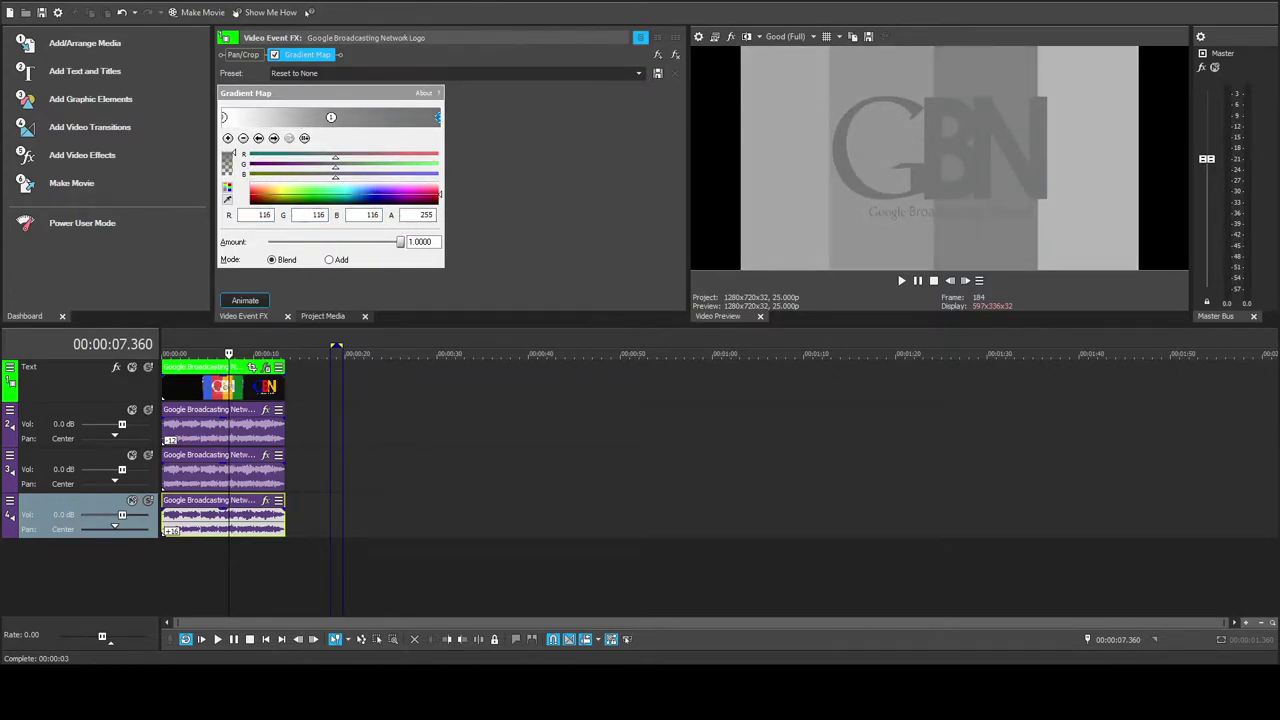
Delete the first and last audio tracks so that only one audio track is left
{"action": "left_click", "coordinate": [60, 503]}
{"action": "key", "text": "Delete"}
{"action": "left_click", "coordinate": [60, 412]}
{"action": "key", "text": "Delete"}
Apply the Vocodex effect to the remaining audio event, select chord notes on its keyboard, and preview the result
{"action": "left_click", "coordinate": [266, 410]}
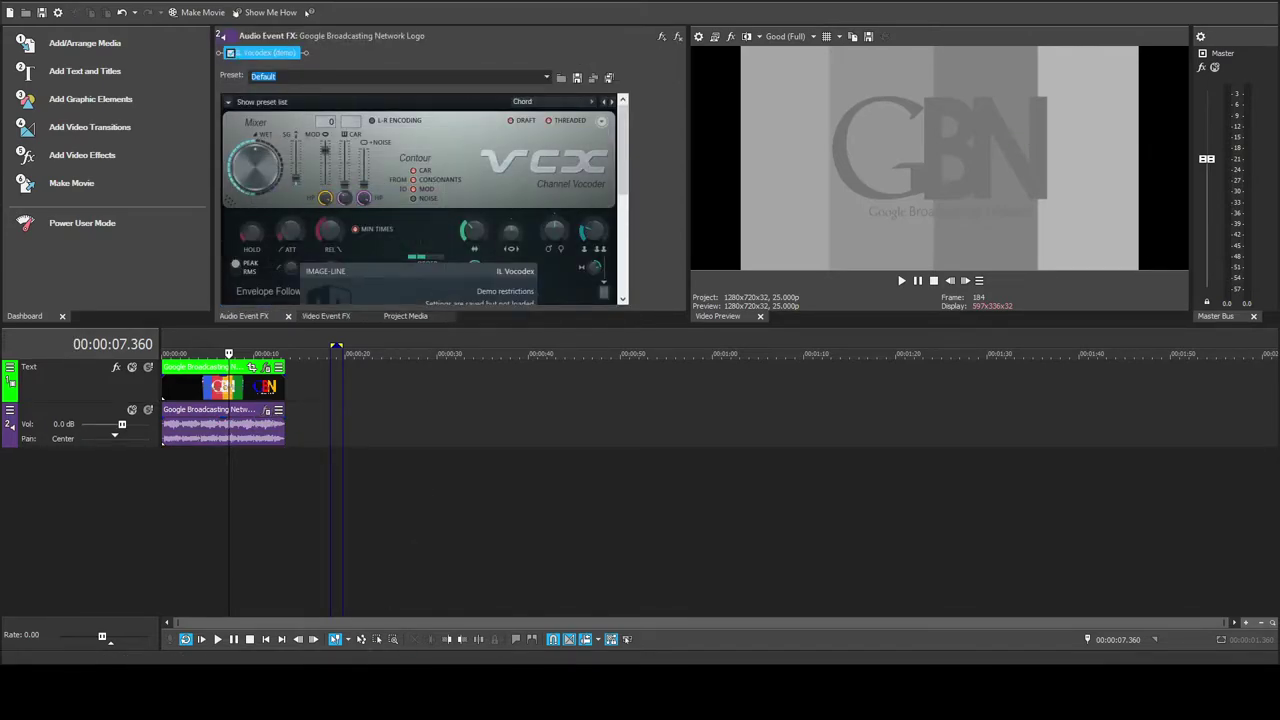
{"action": "scroll", "coordinate": [430, 270], "scroll_direction": "down", "scroll_amount": 5}
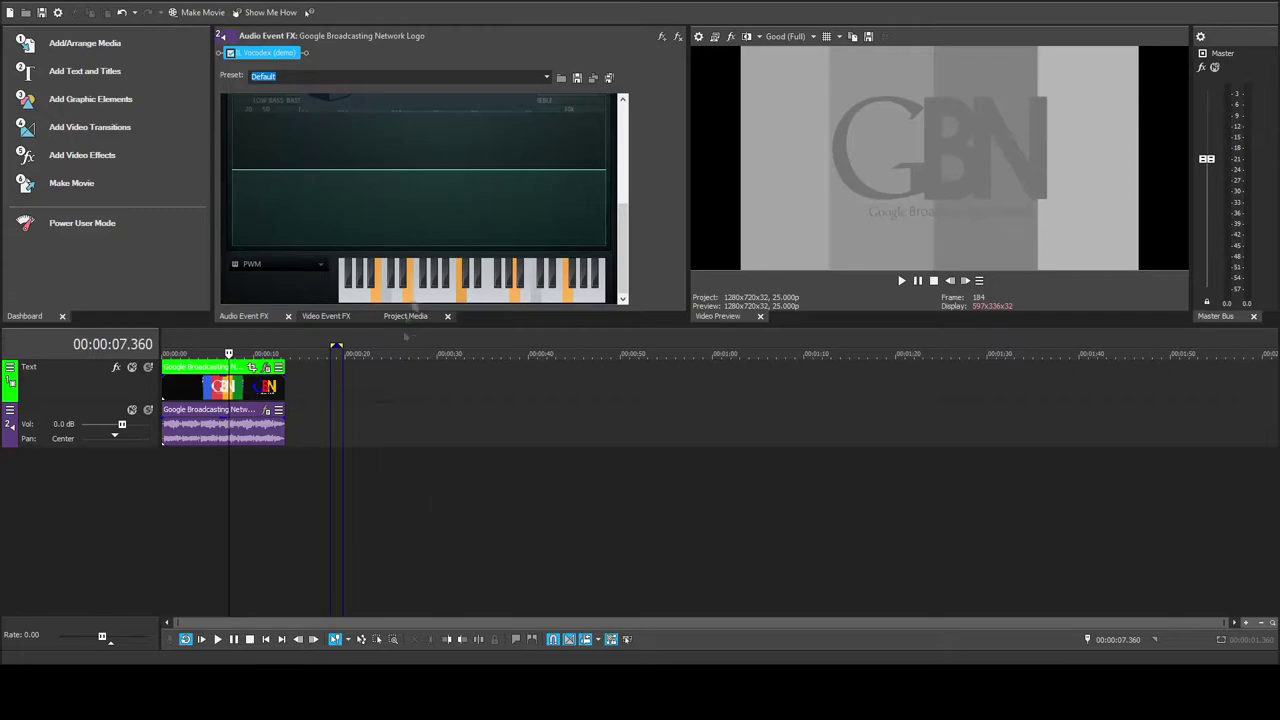
{"action": "left_click", "coordinate": [436, 290]}
{"action": "left_click", "coordinate": [480, 295]}
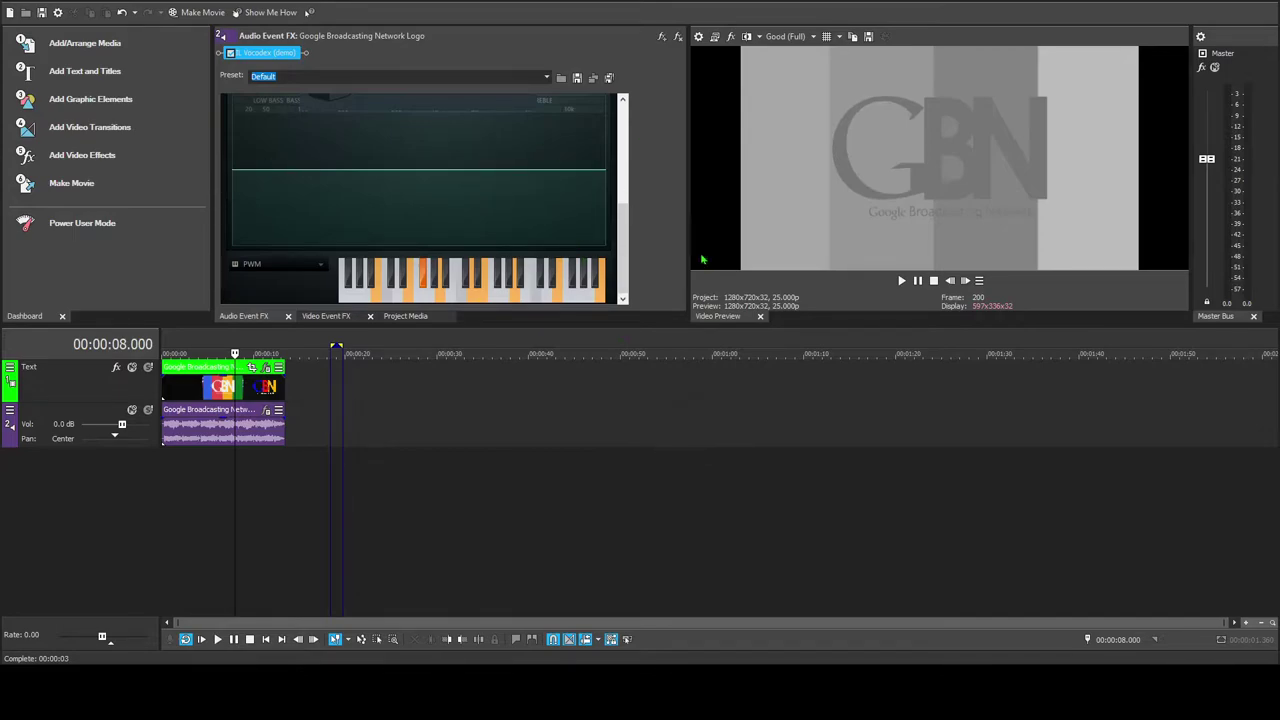
{"action": "key", "text": "shift+b"}
Set the first point of the clip's Gradient Map to a light blue with green at 204
{"action": "left_click", "coordinate": [266, 367]}
{"action": "double_click", "coordinate": [266, 215]}
{"action": "type", "text": "51"}
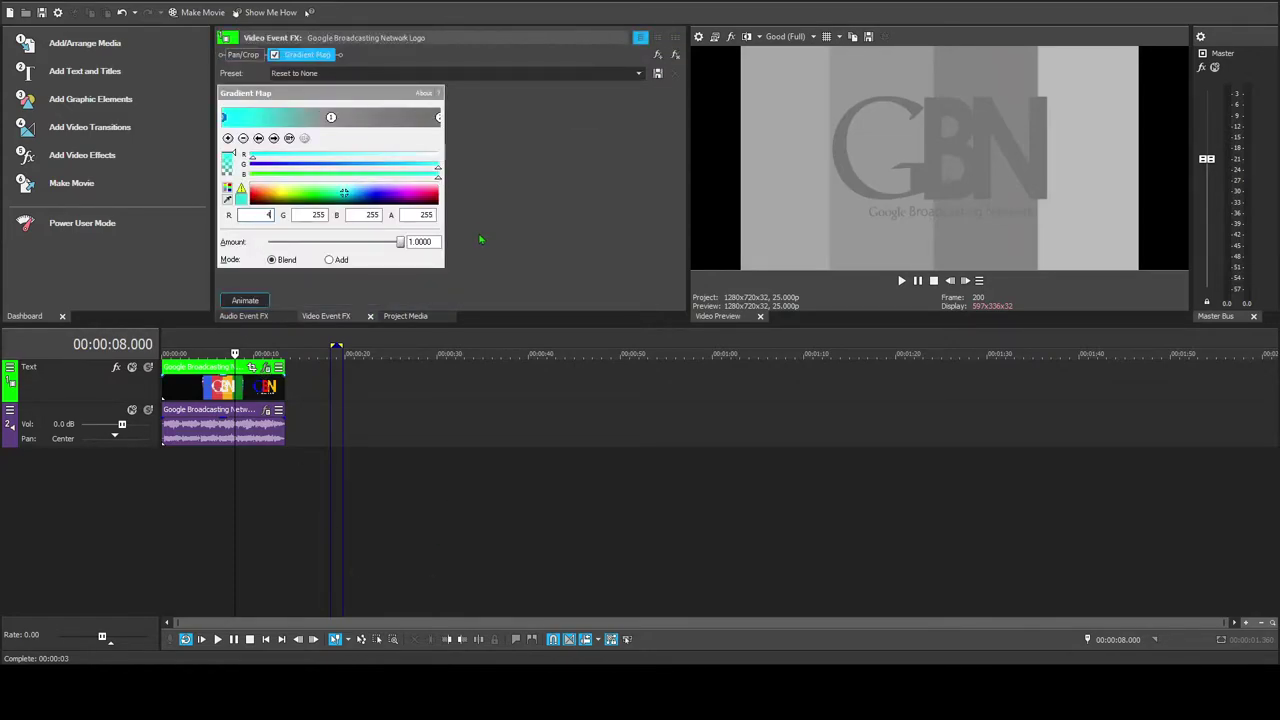
{"action": "key", "text": "Tab"}
{"action": "type", "text": "204"}
Recolour the middle Gradient Map point to an opaque blue using the channel values 128 and 240
{"action": "left_click", "coordinate": [331, 118]}
{"action": "left_click_drag", "start_coordinate": [438, 192], "coordinate": [344, 195]}
{"action": "type", "text": "128"}
{"action": "key", "text": "Tab"}
{"action": "type", "text": "240"}
Set the last Gradient Map point to red 71, green 158 and blue 255, and return to the audio event's effects
{"action": "left_click", "coordinate": [438, 117]}
{"action": "type", "text": "255"}
{"action": "left_click_drag", "start_coordinate": [380, 215], "coordinate": [263, 215]}
{"action": "type", "text": "158"}
{"action": "type", "text": "71"}
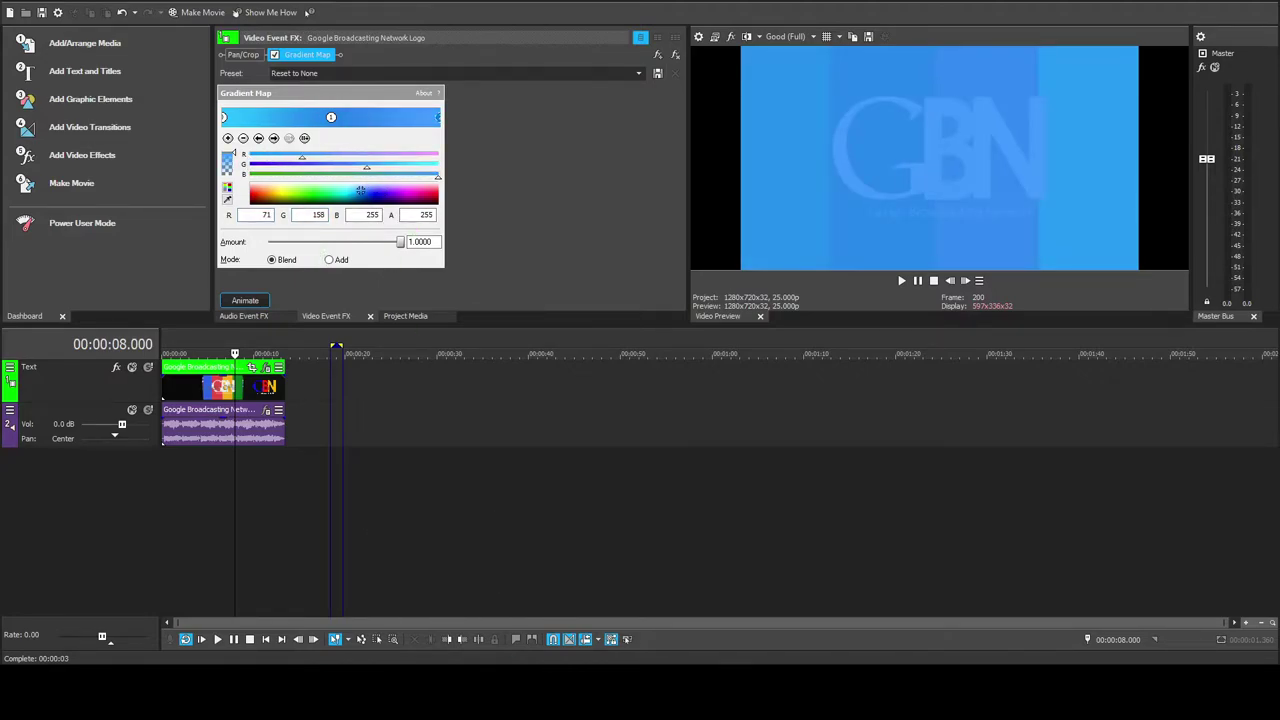
{"action": "left_click", "coordinate": [244, 316]}
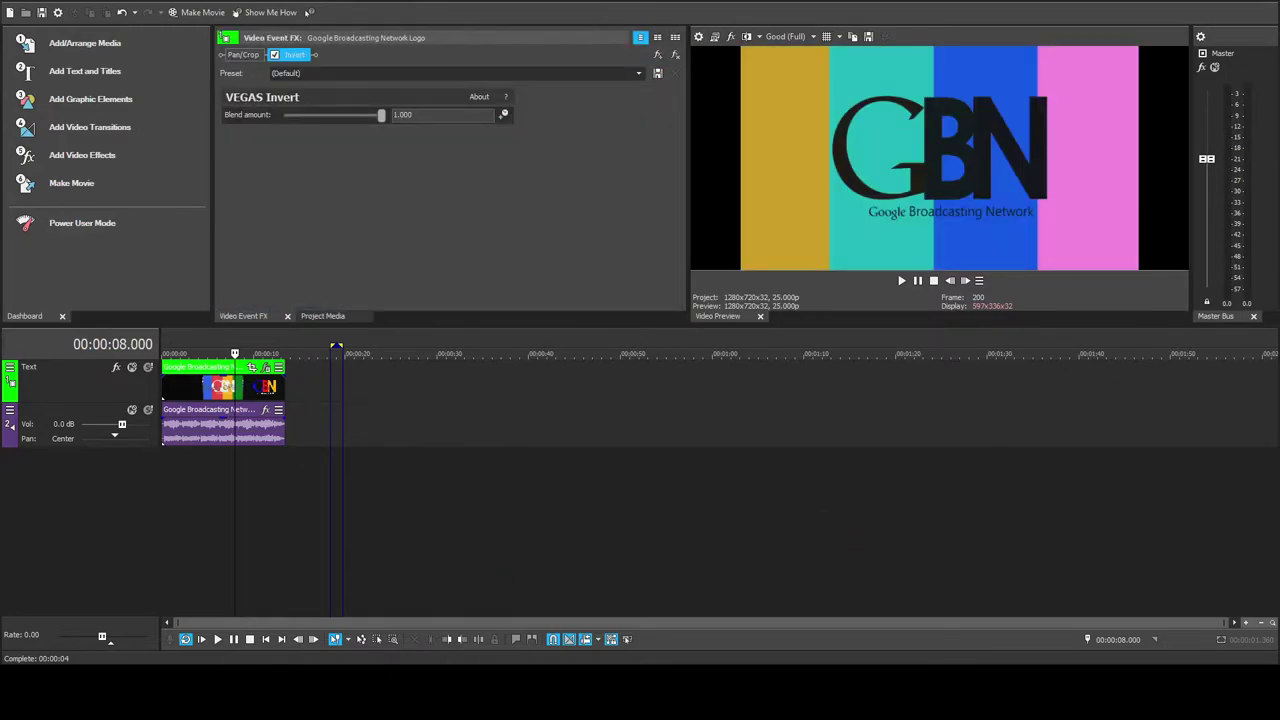
Lower the pitch of the audio event and duplicate it onto a second audio track
{"action": "left_click", "coordinate": [265, 410]}
{"action": "key", "text": "minus"}
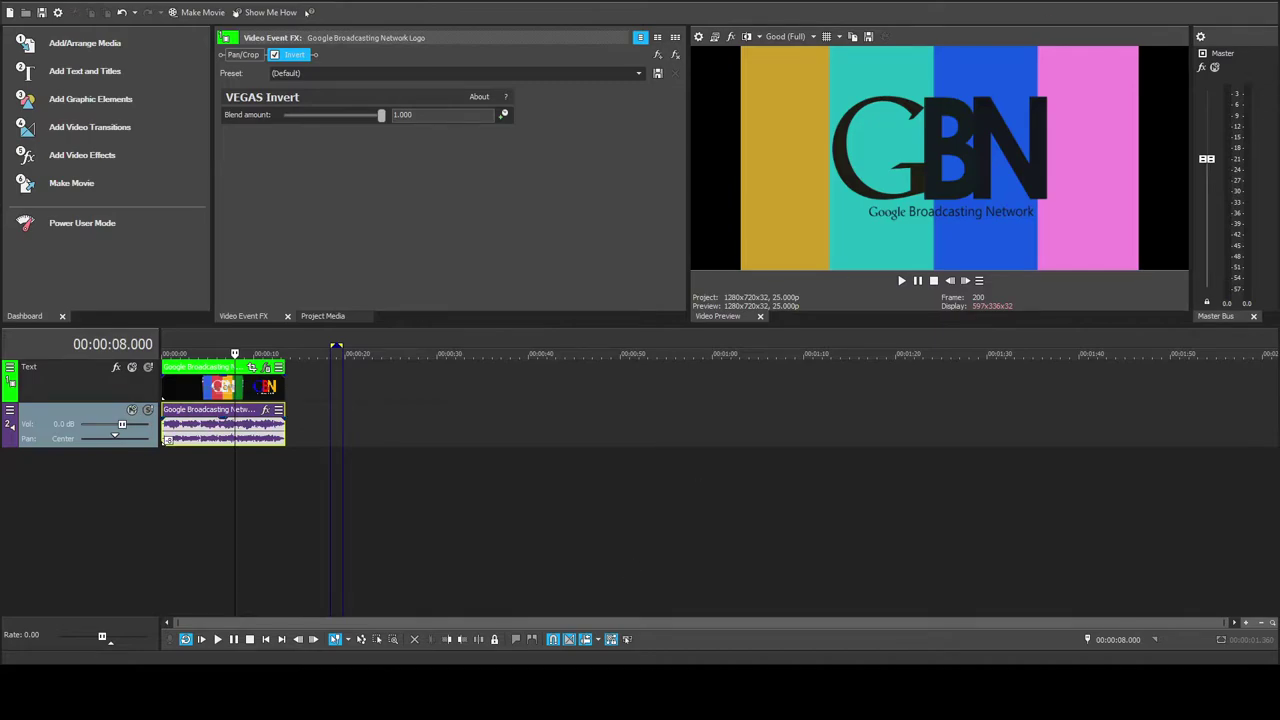
{"action": "left_click", "coordinate": [220, 470]}
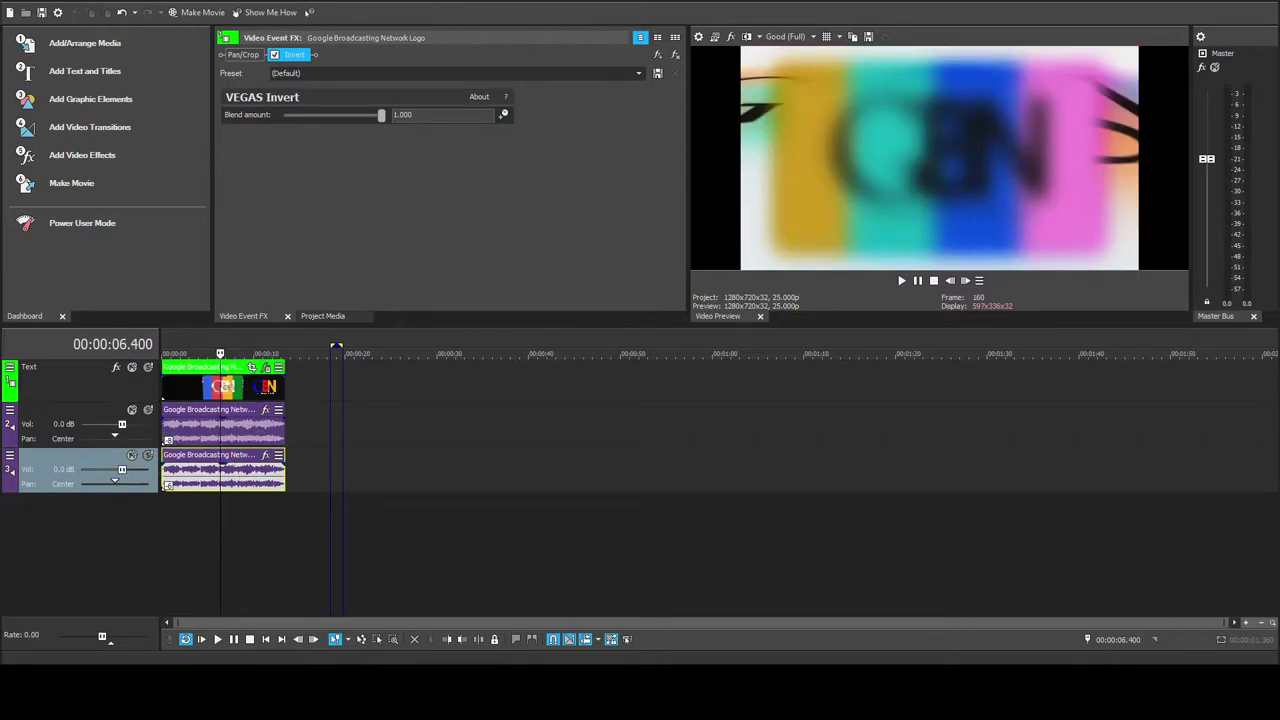
Duplicate the audio onto two more tracks with raised pitches, using +4 on the third audio track, and preview the clip
{"action": "right_click", "coordinate": [60, 456]}
{"action": "left_click", "coordinate": [120, 516]}
{"action": "left_click", "coordinate": [219, 516]}
{"action": "key", "text": "equal"}
{"action": "key", "text": "equal"}
{"action": "key", "text": "equal"}
{"action": "key", "text": "equal"}
{"action": "key", "text": "equal"}
{"action": "key", "text": "equal"}
{"action": "key", "text": "equal"}
{"action": "key", "text": "equal"}
{"action": "key", "text": "equal"}
{"action": "key", "text": "ctrl+shift+d"}
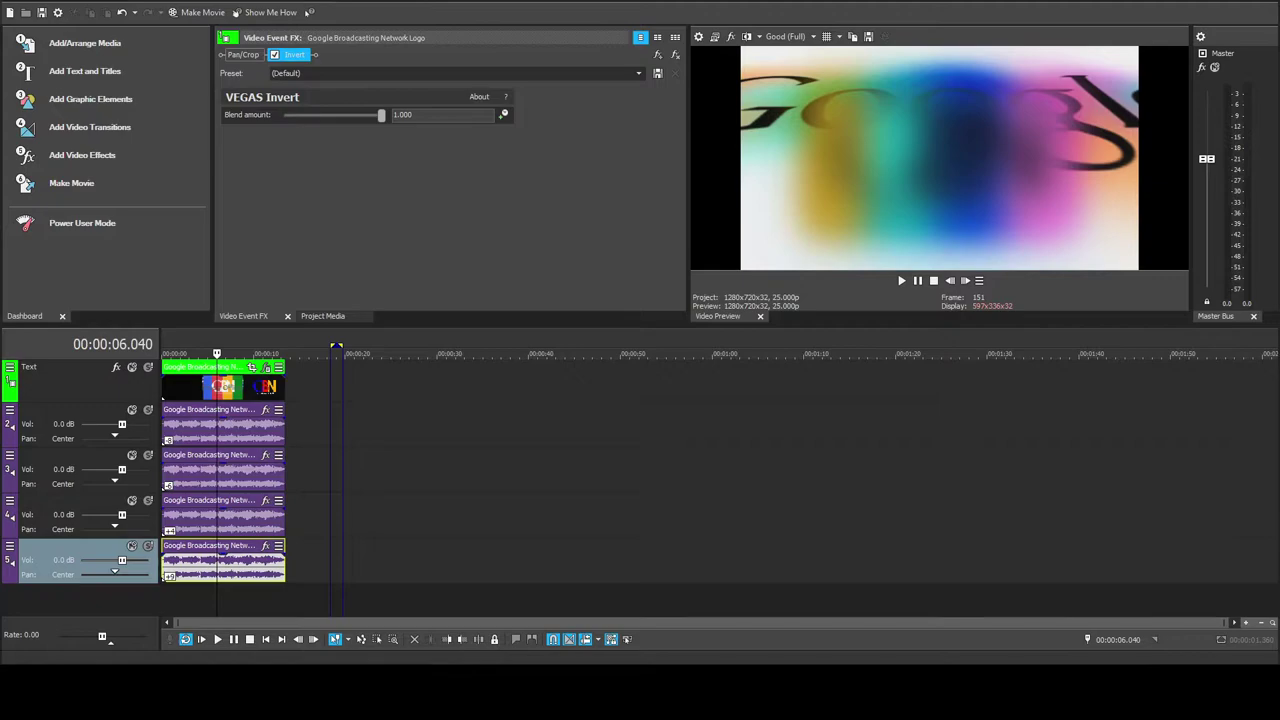
{"action": "key", "text": "Return"}
{"action": "key", "text": "Return"}
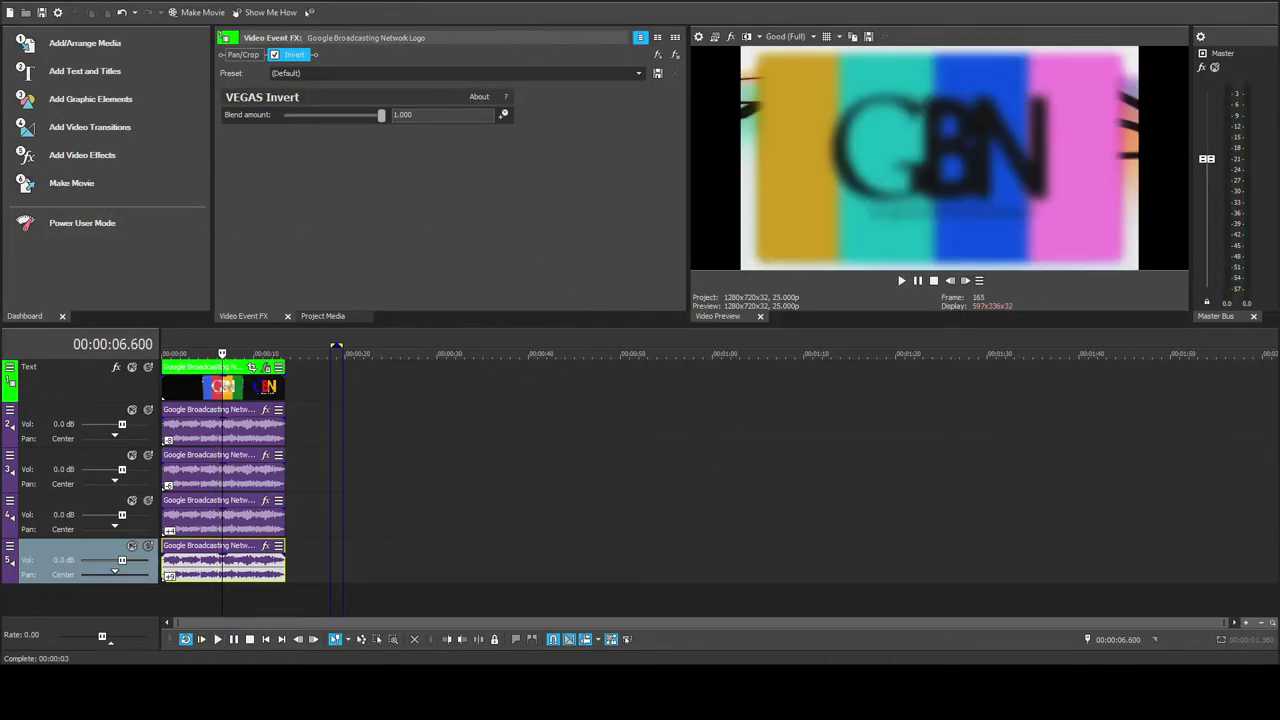
Build a Swirl, TV Simulator, Swirl and Invert effect chain, and set the second Swirl to Medium Swirl, Counter Clockwise
{"action": "left_click", "coordinate": [675, 55]}
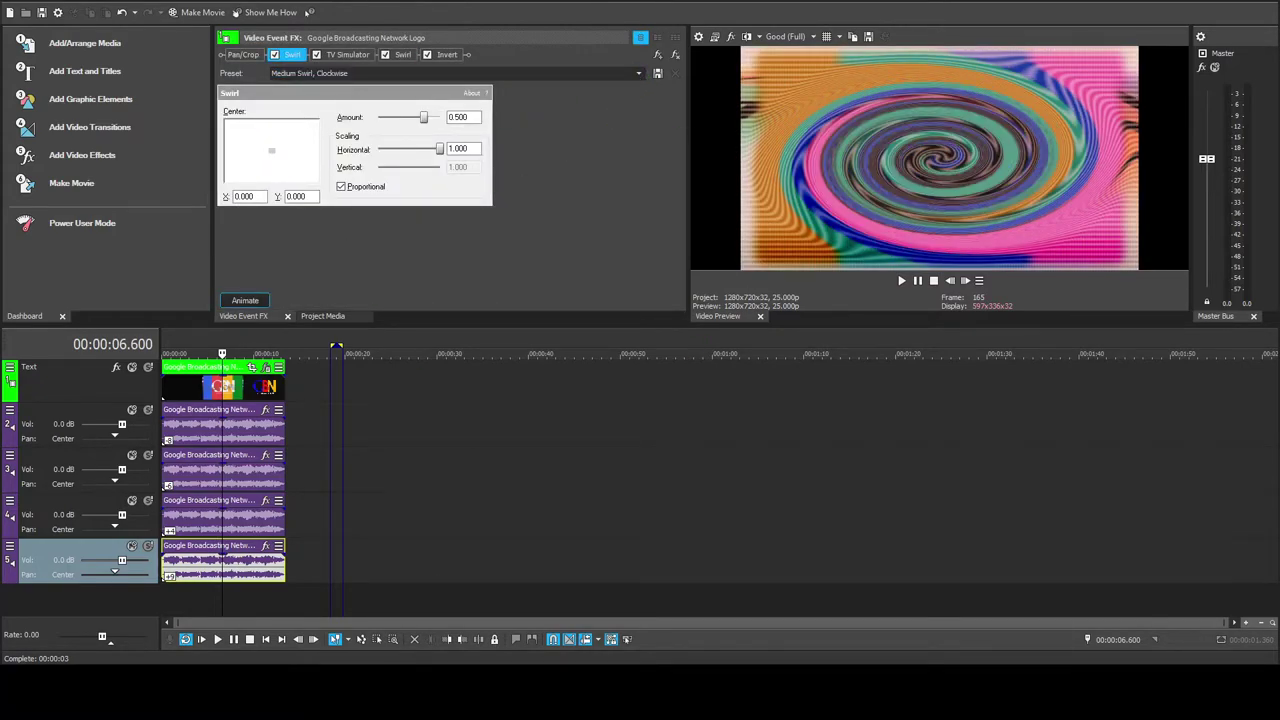
{"action": "left_click", "coordinate": [346, 55]}
{"action": "left_click", "coordinate": [639, 73]}
{"action": "left_click", "coordinate": [402, 55]}
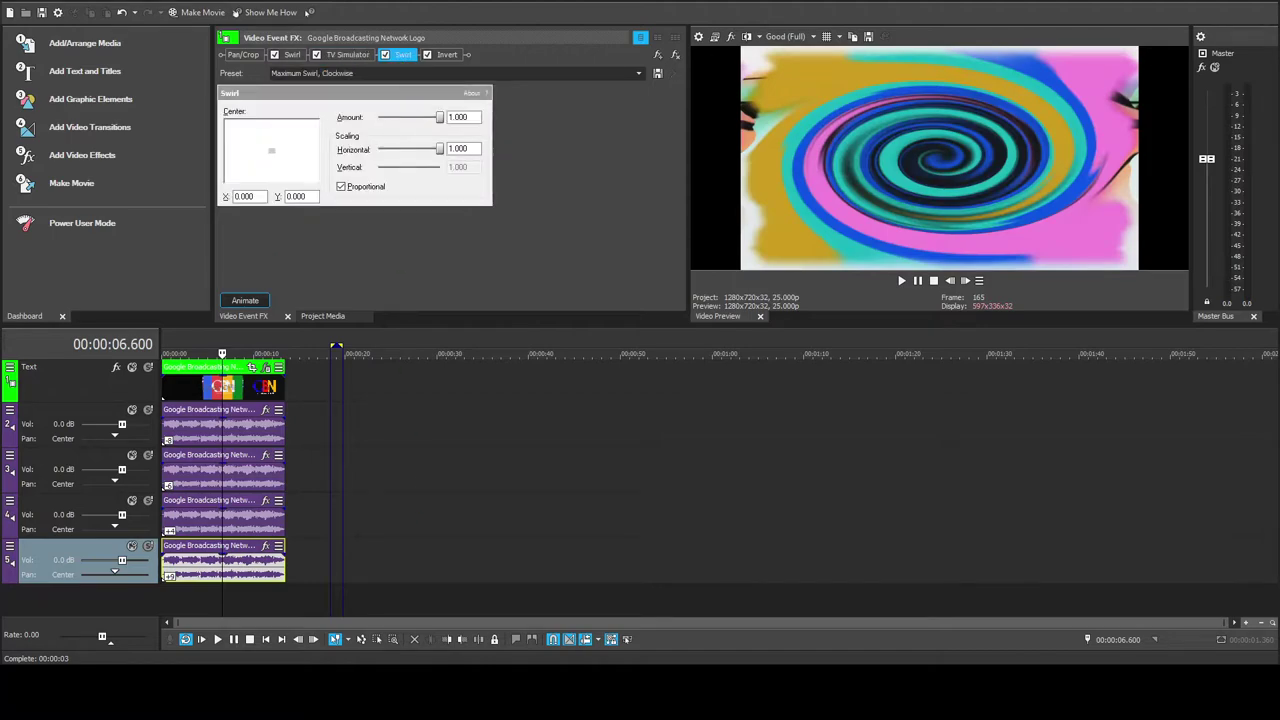
{"action": "left_click", "coordinate": [640, 74]}
{"action": "left_click", "coordinate": [444, 117]}
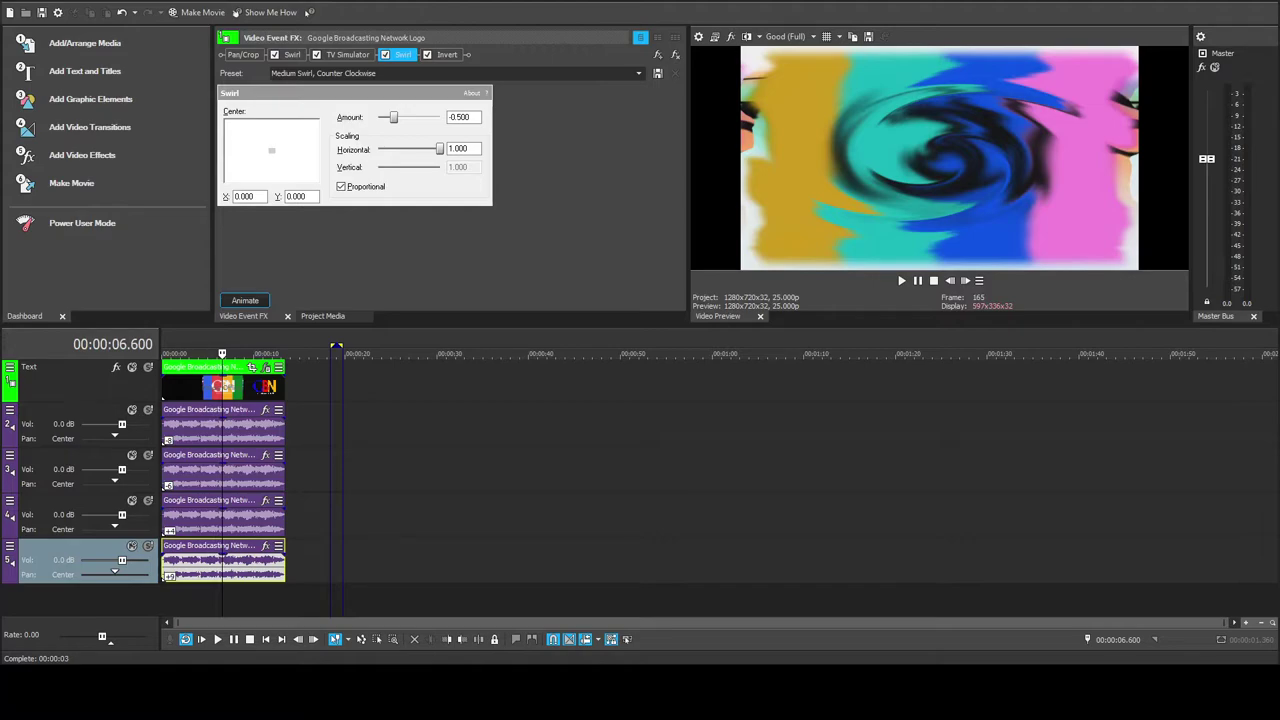
Delete the two raised-pitch audio tracks and reset the pitch of the first audio event
{"action": "key", "text": "Delete"}
{"action": "key", "text": "Delete"}
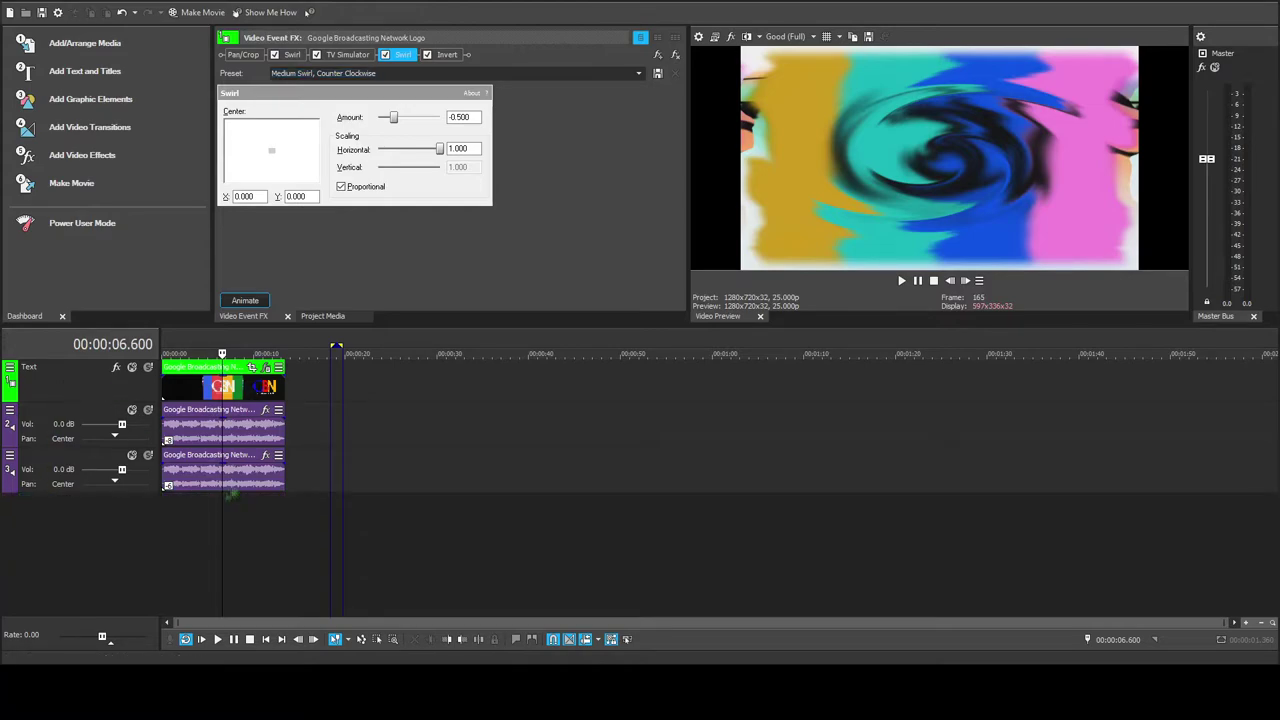
{"action": "left_click", "coordinate": [207, 431]}
Choose an effect preset for each of the two audio events and preview the clip
{"action": "left_click", "coordinate": [265, 410]}
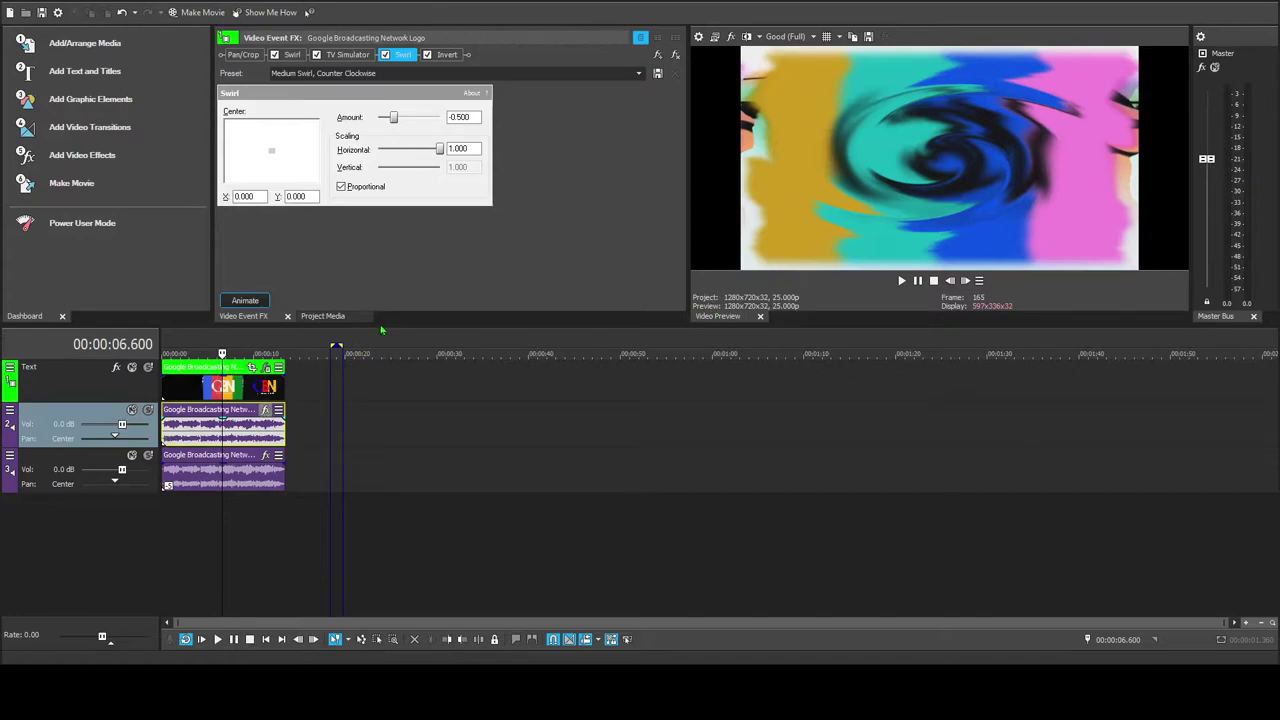
{"action": "left_click", "coordinate": [396, 77]}
{"action": "left_click", "coordinate": [300, 150]}
{"action": "left_click", "coordinate": [265, 455]}
{"action": "left_click", "coordinate": [391, 289]}
{"action": "left_click", "coordinate": [396, 77]}
{"action": "left_click", "coordinate": [300, 150]}
{"action": "key", "text": "space"}
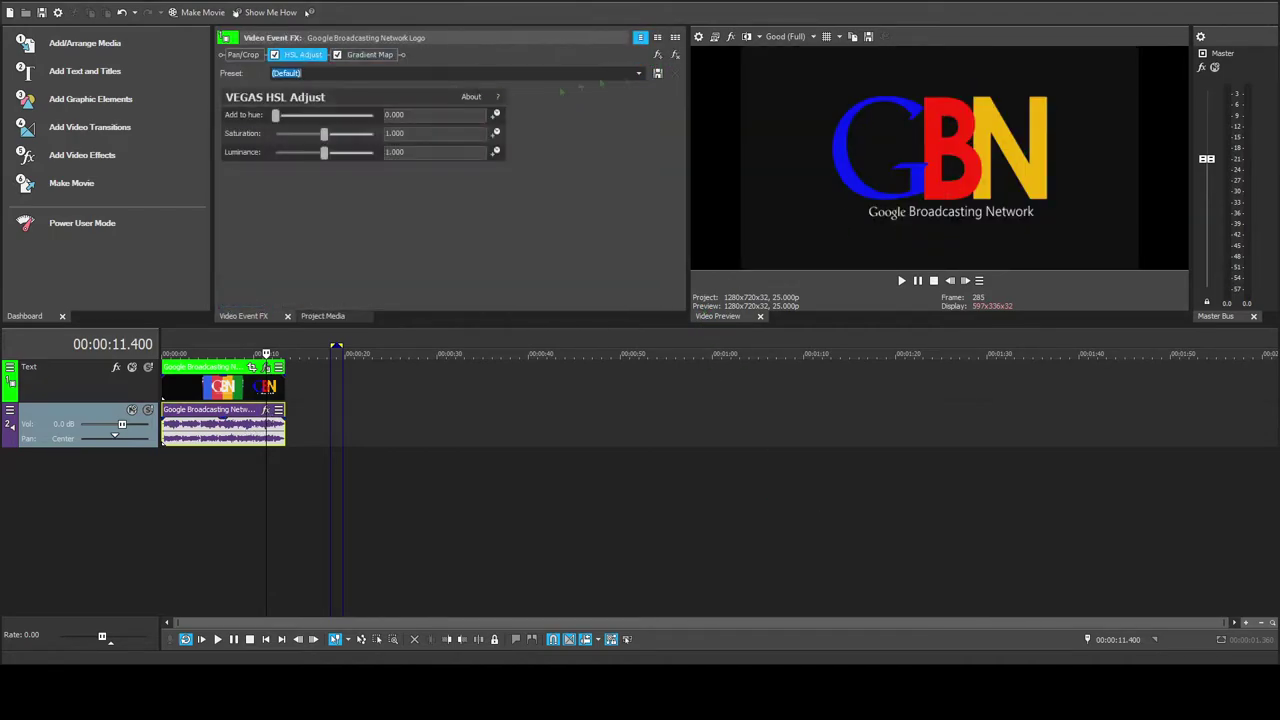
Apply the 0.3 Hue preset to HSL Adjust, and make the first Gradient Map point opaque red with its neighbouring point close by
{"action": "key", "text": "Down"}
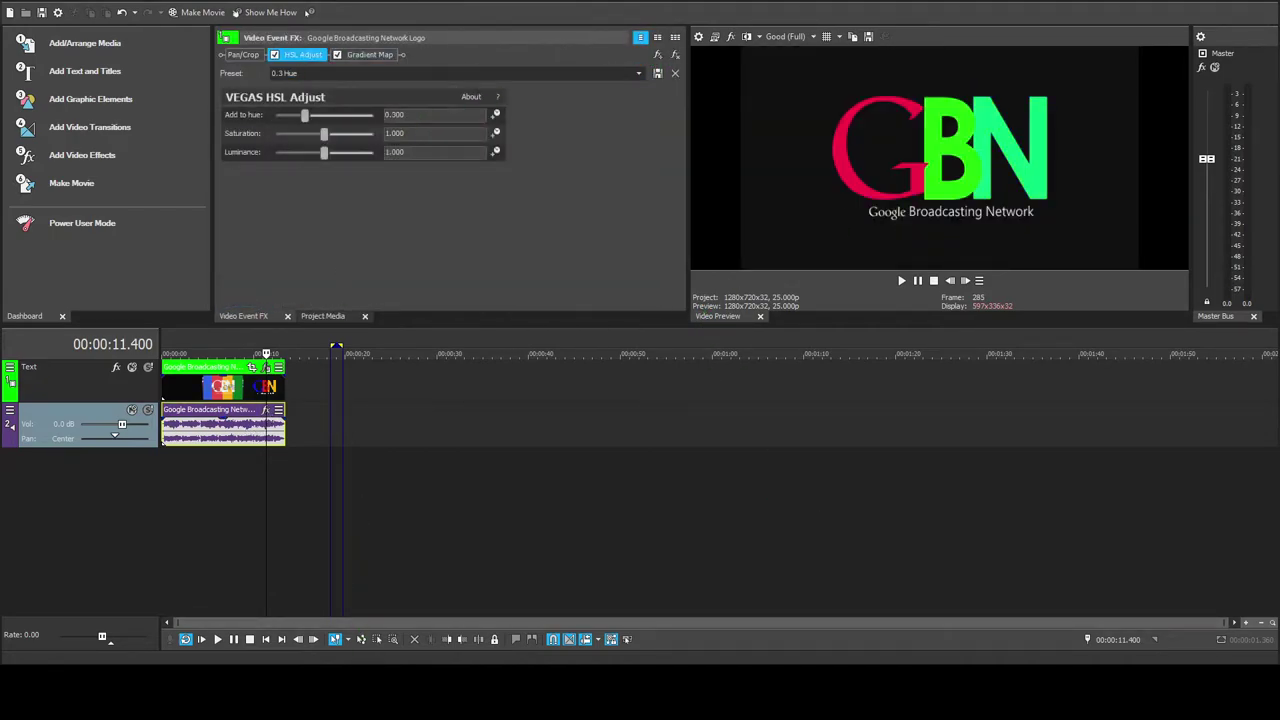
{"action": "left_click", "coordinate": [370, 54]}
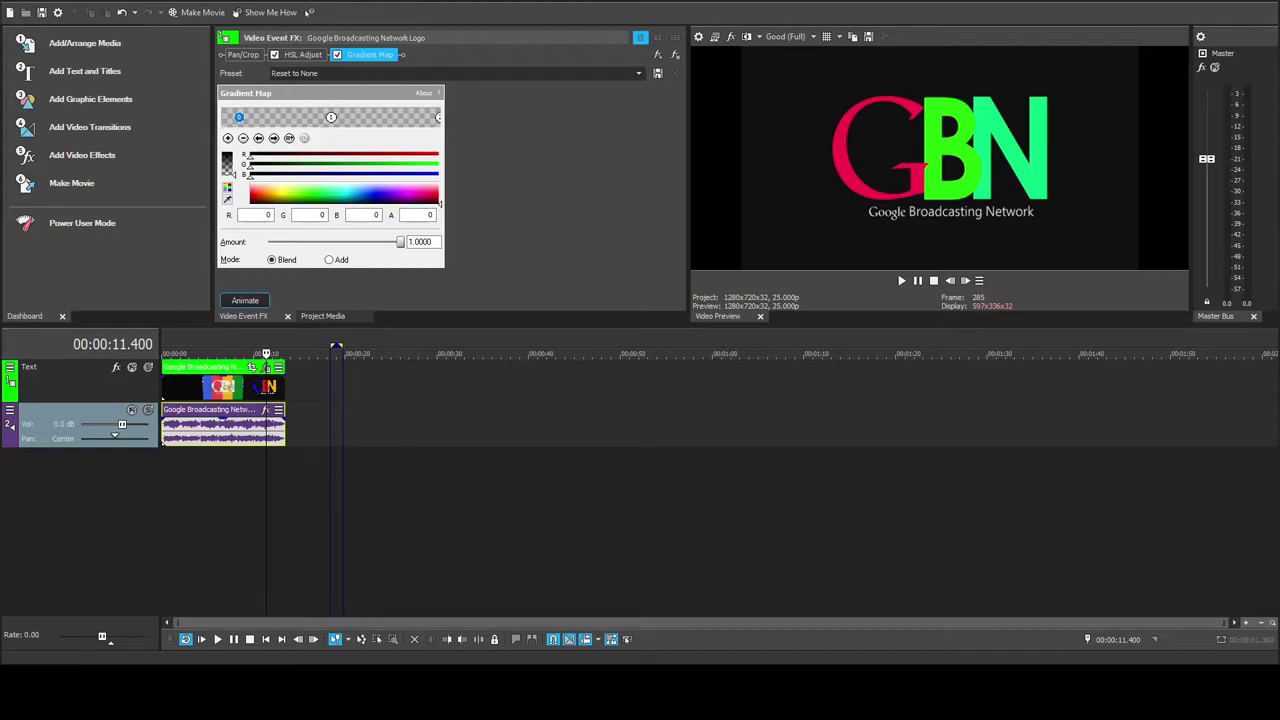
{"action": "left_click_drag", "start_coordinate": [331, 119], "coordinate": [438, 156]}
{"action": "left_click", "coordinate": [439, 119]}
{"action": "key", "text": "Delete"}
{"action": "left_click", "coordinate": [239, 118]}
{"action": "left_click_drag", "start_coordinate": [234, 175], "coordinate": [234, 153]}
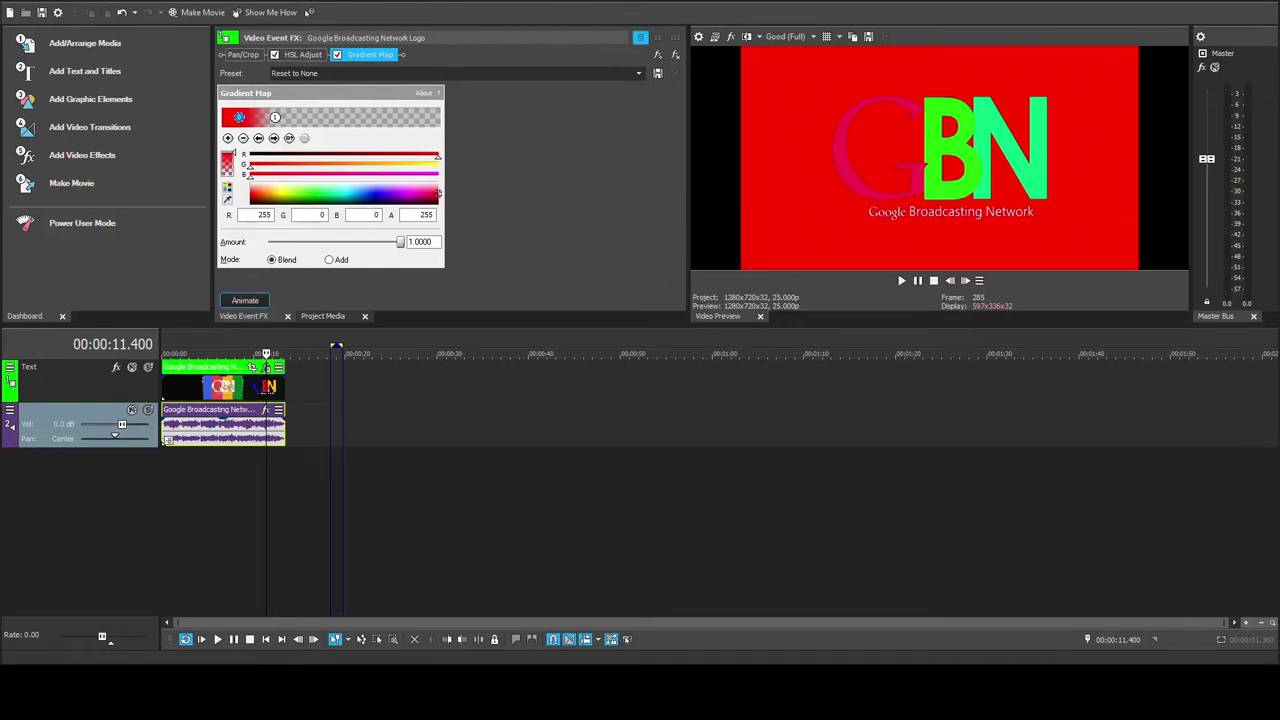
Duplicate the audio event onto three more tracks with pitch shifts of -7.500, -7 and -6.500
{"action": "right_click", "coordinate": [98, 440]}
{"action": "left_click", "coordinate": [108, 465]}
{"action": "right_click", "coordinate": [223, 472]}
{"action": "left_click", "coordinate": [93, 442]}
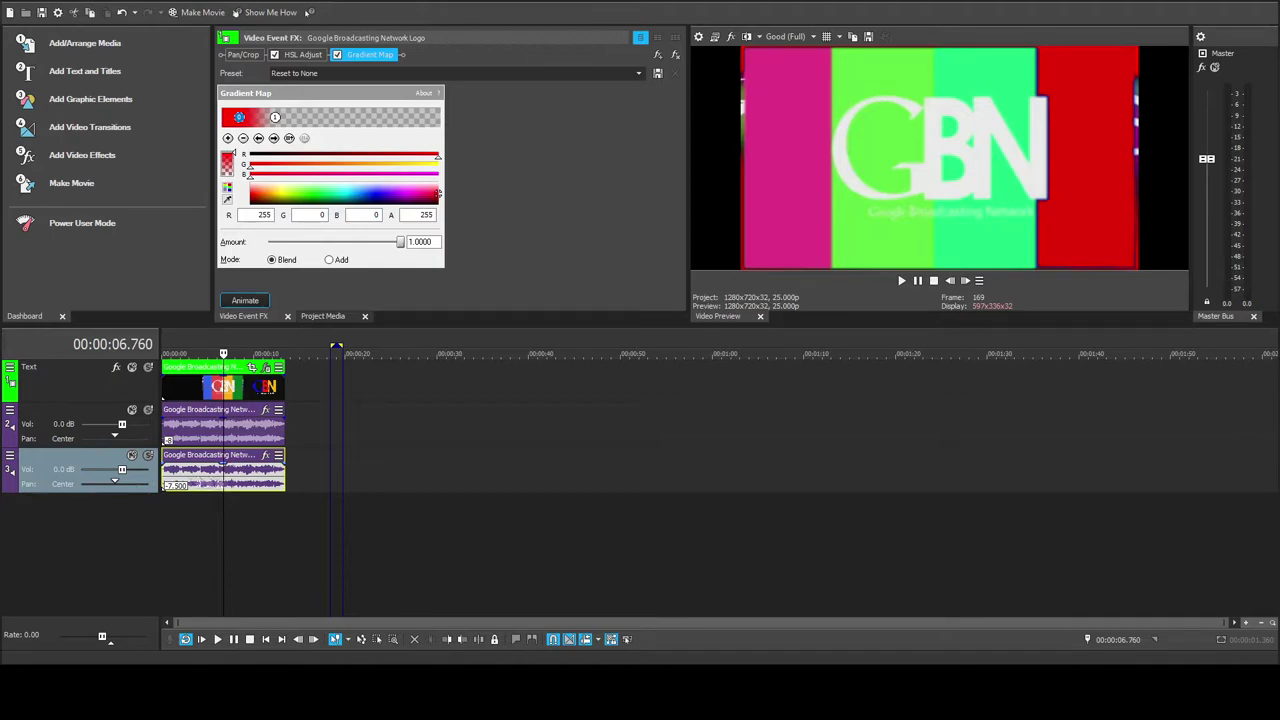
{"action": "right_click", "coordinate": [98, 485]}
{"action": "left_click", "coordinate": [108, 510]}
{"action": "right_click", "coordinate": [226, 521]}
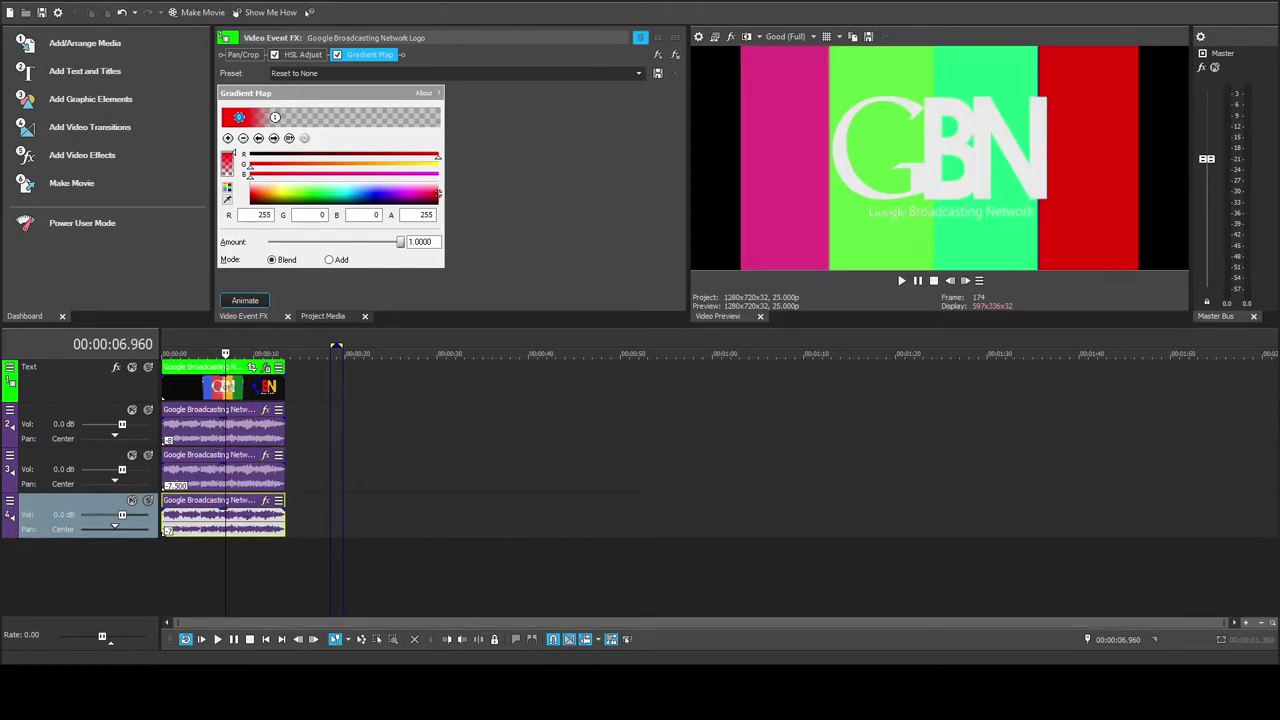
{"action": "right_click", "coordinate": [98, 528]}
{"action": "left_click", "coordinate": [112, 553]}
{"action": "right_click", "coordinate": [223, 566]}
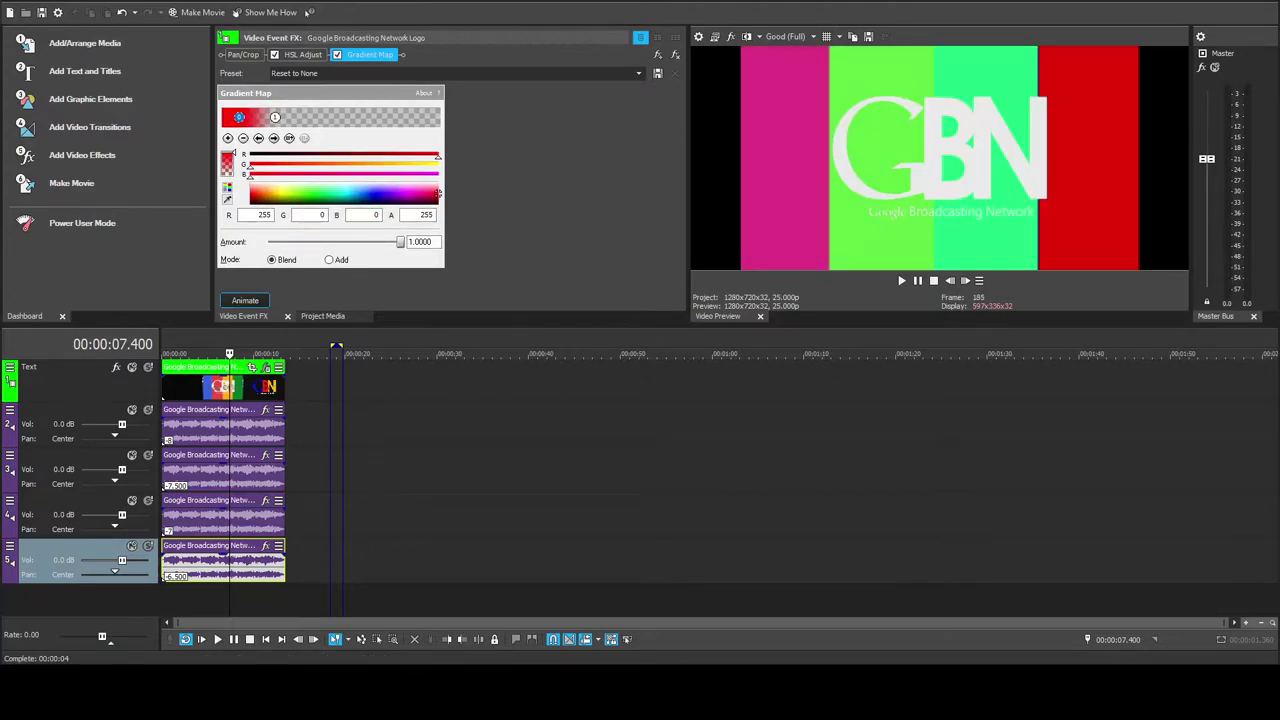
Replace the clip's video effects with Invert and a Gradient Map whose middle point is opaque white
{"action": "left_click", "coordinate": [676, 55]}
{"action": "left_click", "coordinate": [676, 55]}
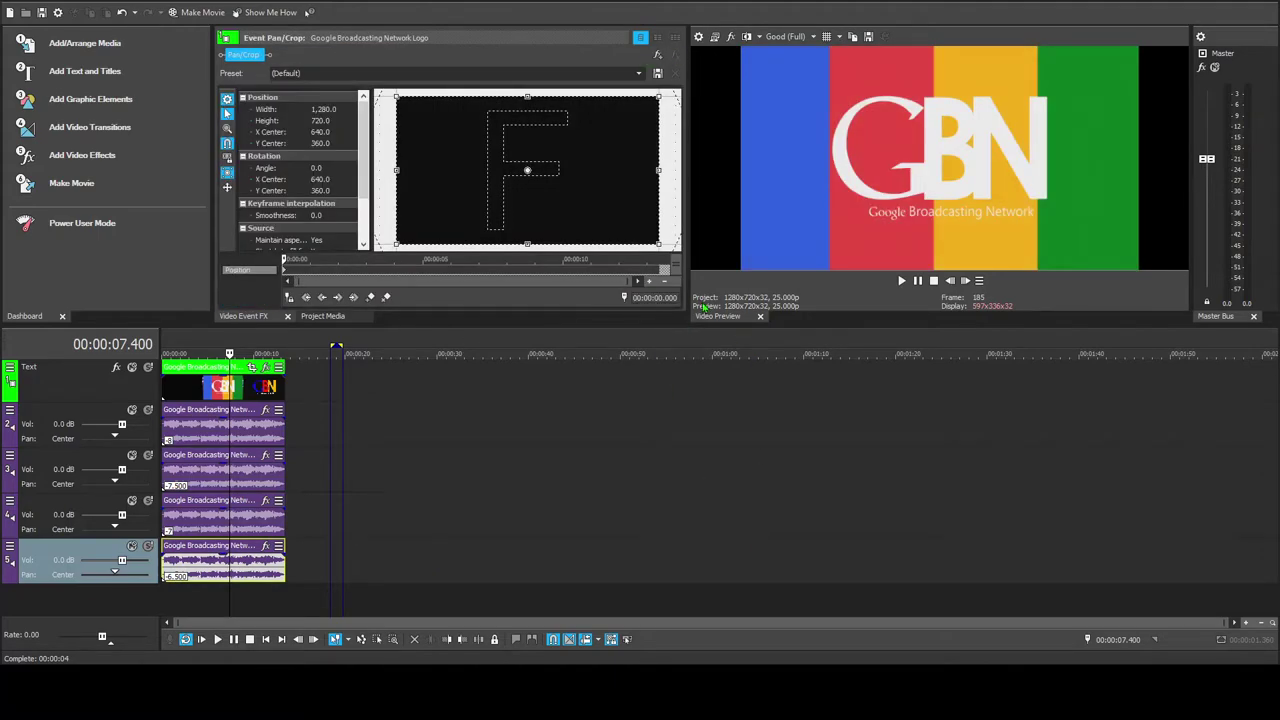
{"action": "key", "text": "ctrl+y"}
{"action": "left_click", "coordinate": [331, 118]}
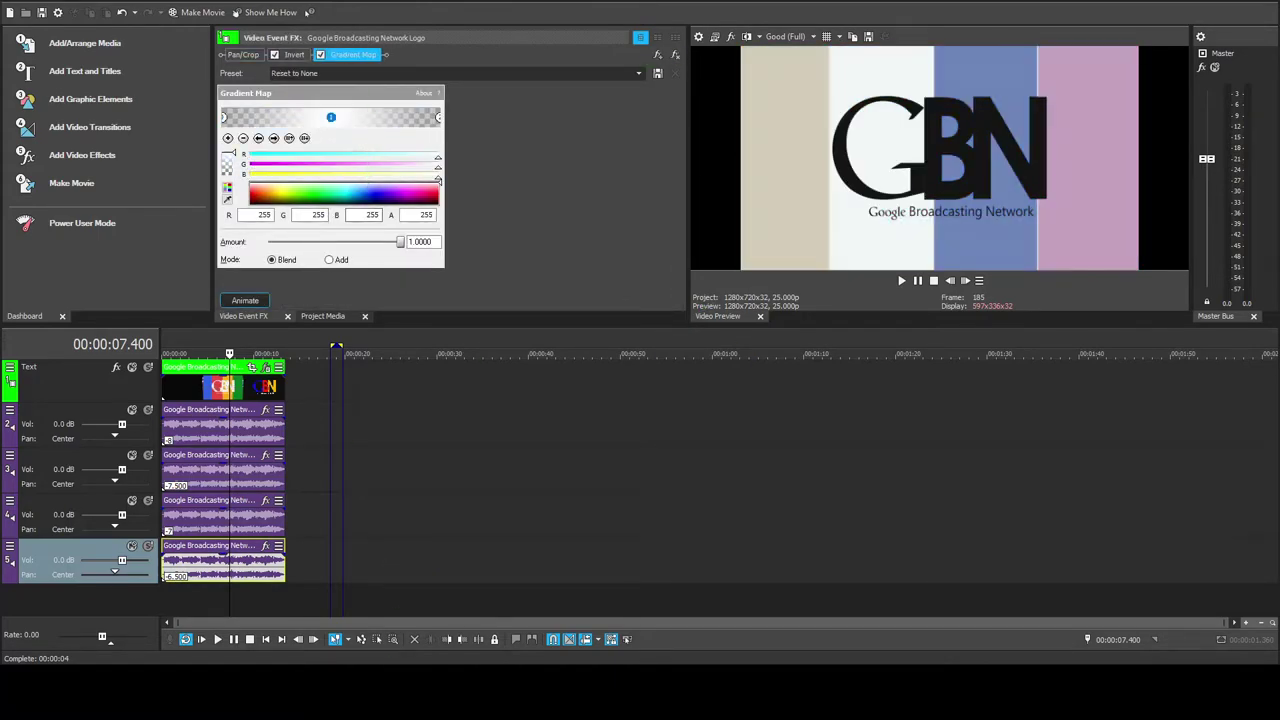
Delete the last two audio tracks, change the pitch of the two remaining audio events, and preview the clip
{"action": "key", "text": "Delete"}
{"action": "key", "text": "Delete"}
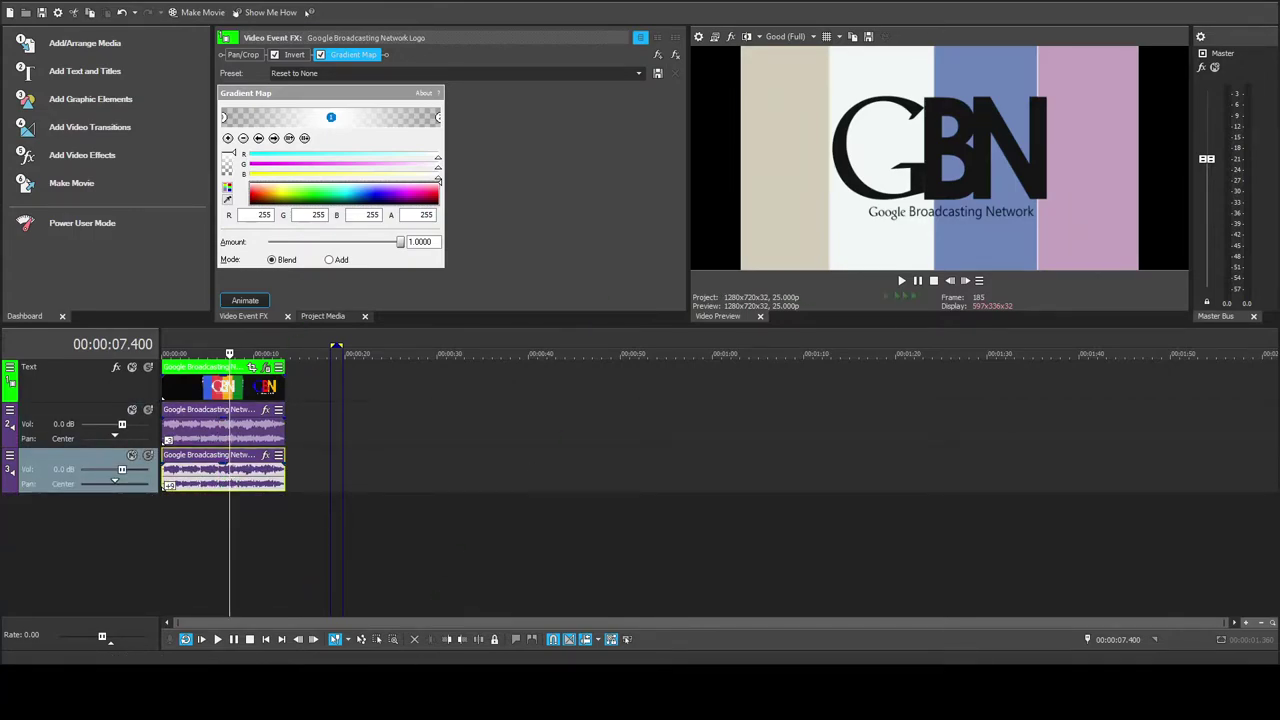
{"action": "key", "text": "space"}
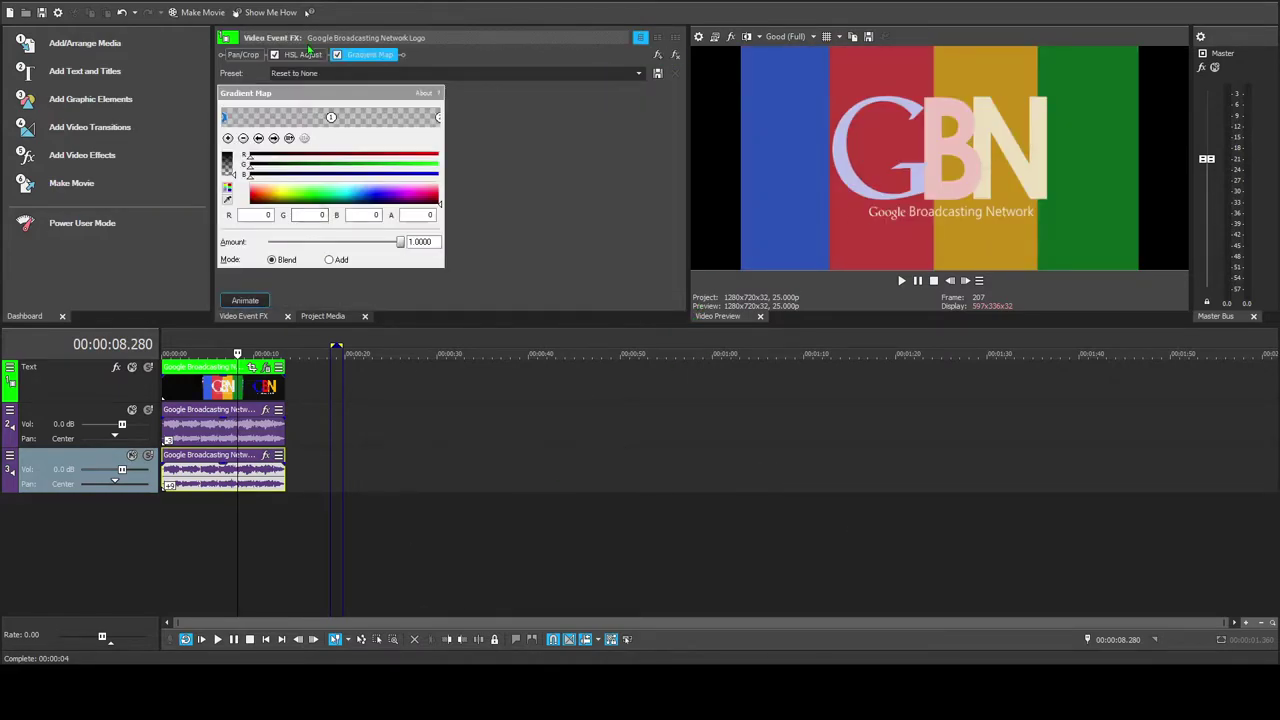
Apply the I Kill This One preset to HSL Adjust and the saved Major preset to the Gradient Map
{"action": "left_click", "coordinate": [307, 240]}
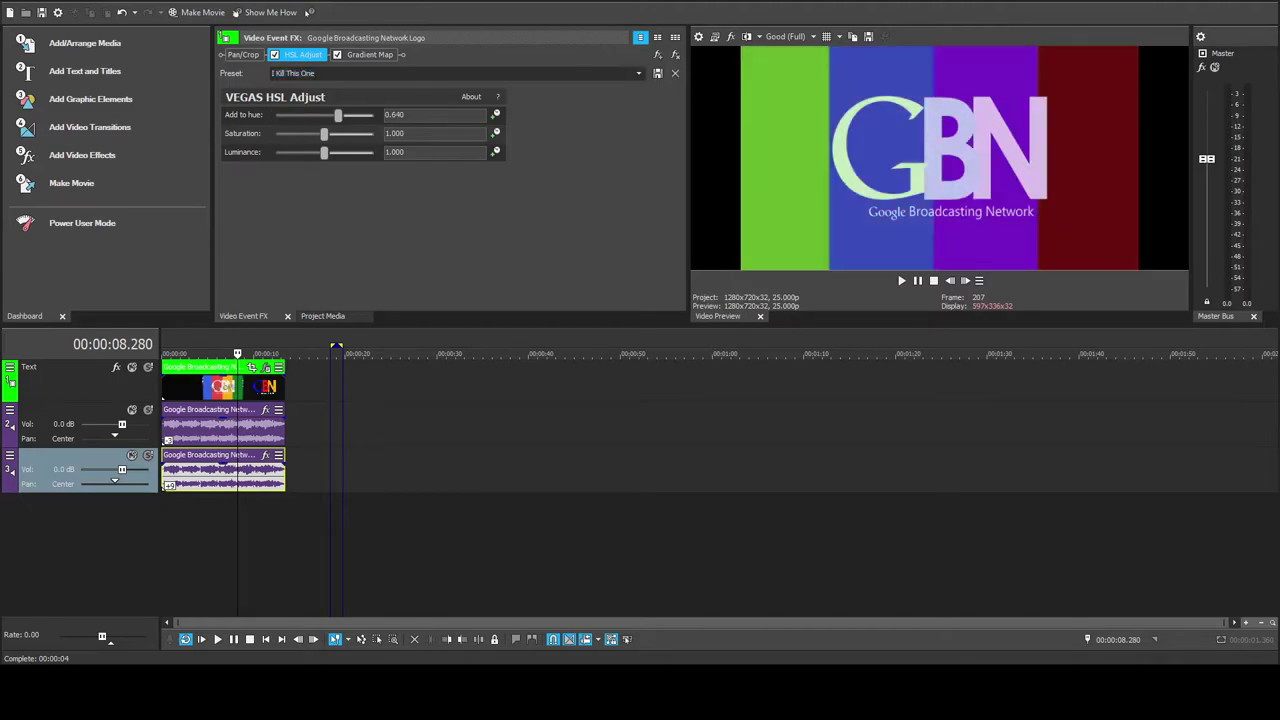
{"action": "left_click", "coordinate": [370, 55]}
{"action": "left_click", "coordinate": [638, 74]}
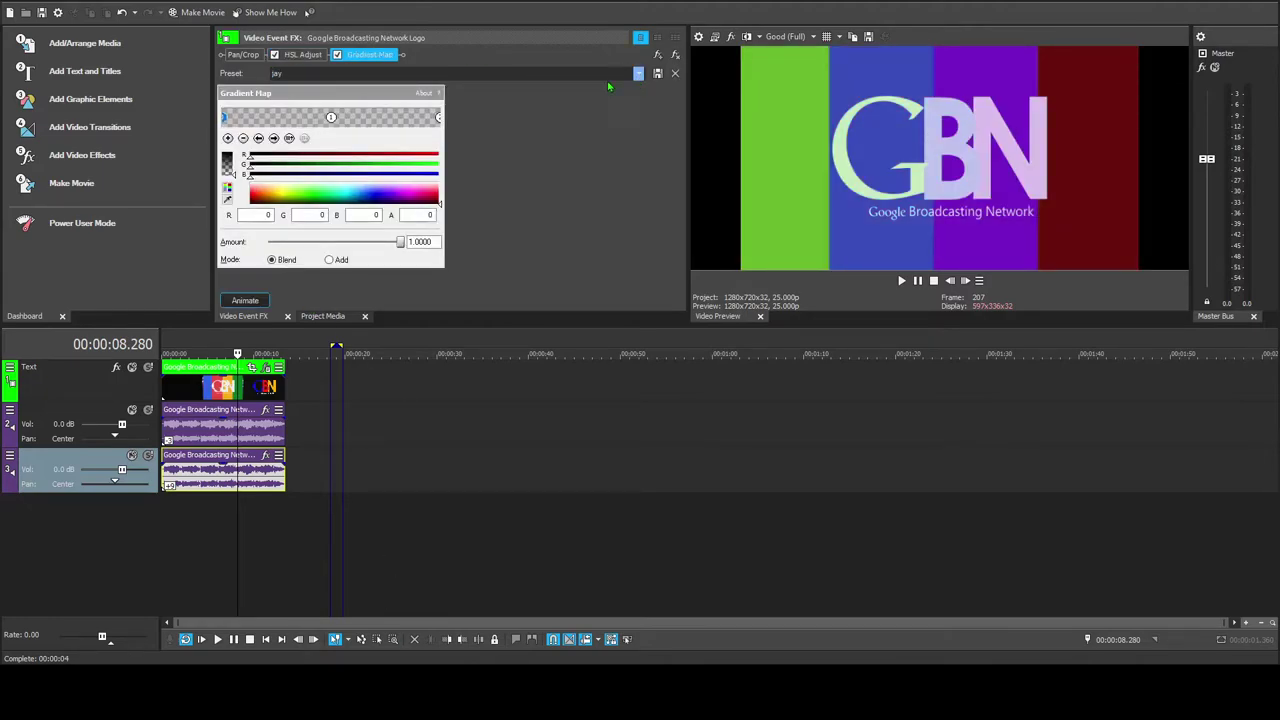
{"action": "left_click", "coordinate": [330, 250]}
Remove the second audio track and preview the clip with the single remaining audio event
{"action": "right_click", "coordinate": [75, 483]}
{"action": "left_click", "coordinate": [115, 314]}
{"action": "left_click", "coordinate": [902, 281]}
{"action": "left_click", "coordinate": [917, 281]}
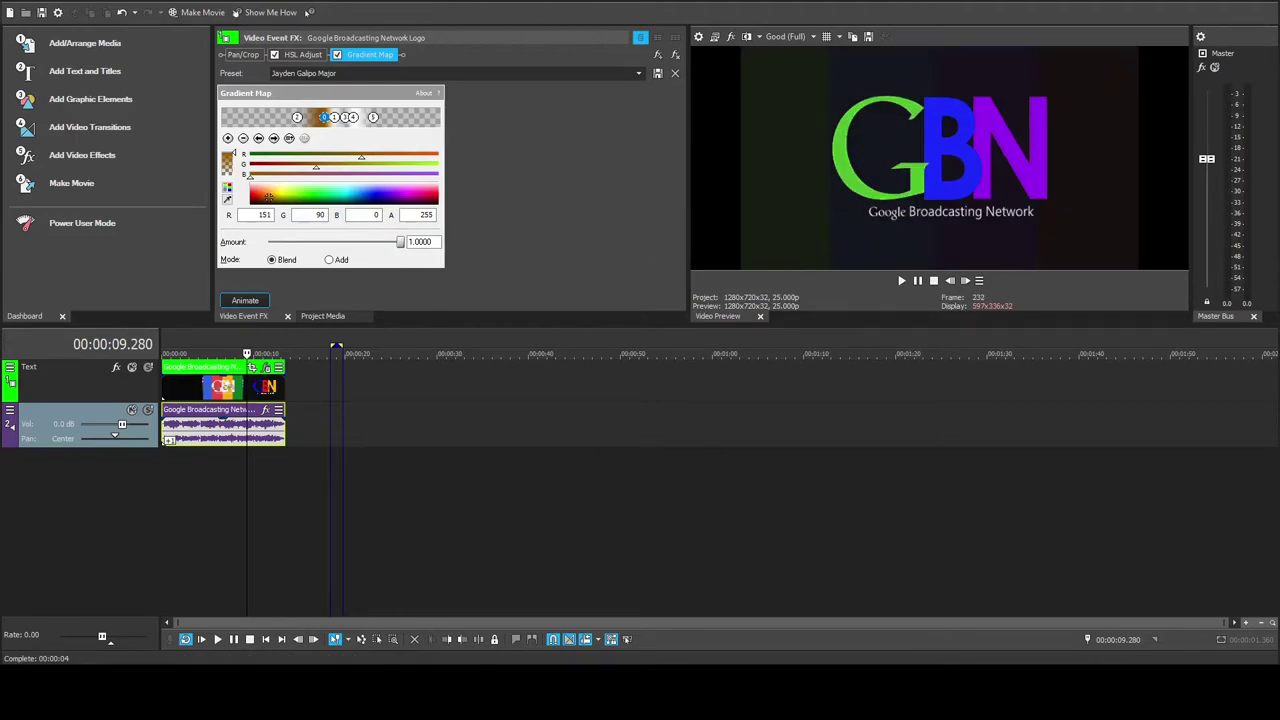
Replace HSL Adjust and Gradient Map with two Mirror effects, and set the second Mirror to Reflect Left
{"action": "left_click", "coordinate": [676, 56]}
{"action": "left_click", "coordinate": [676, 56]}
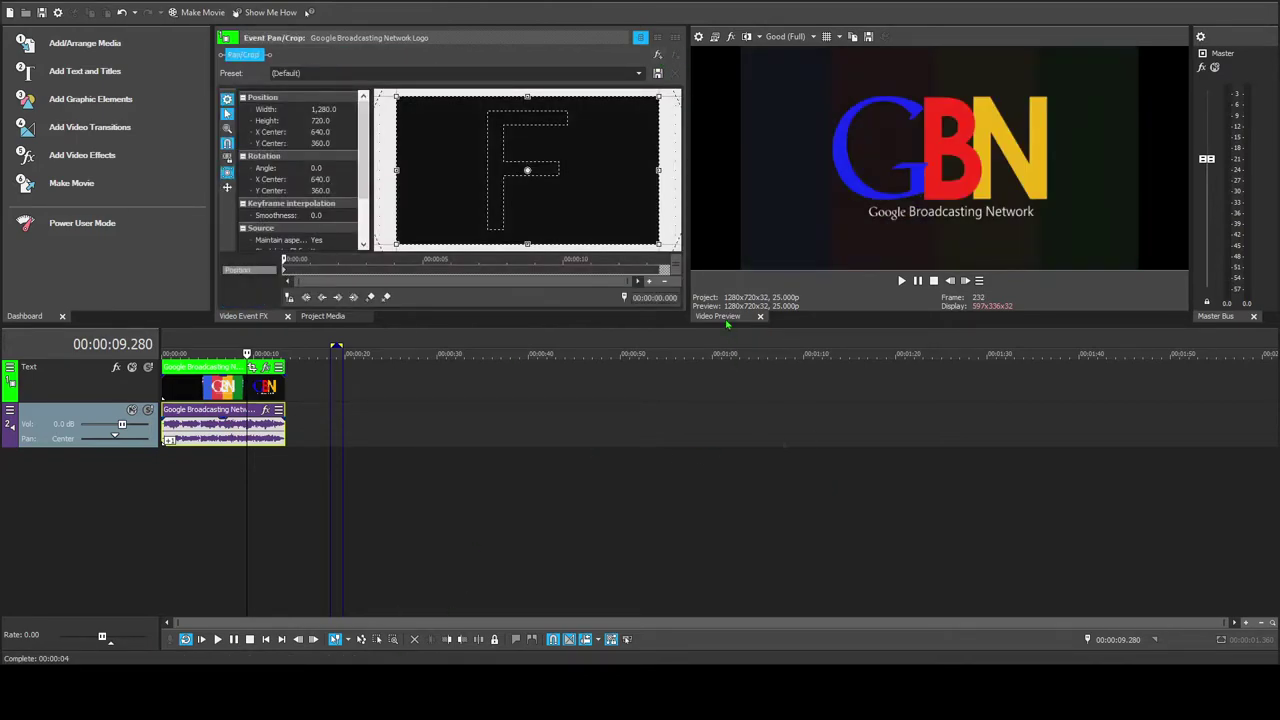
{"action": "left_click", "coordinate": [294, 55]}
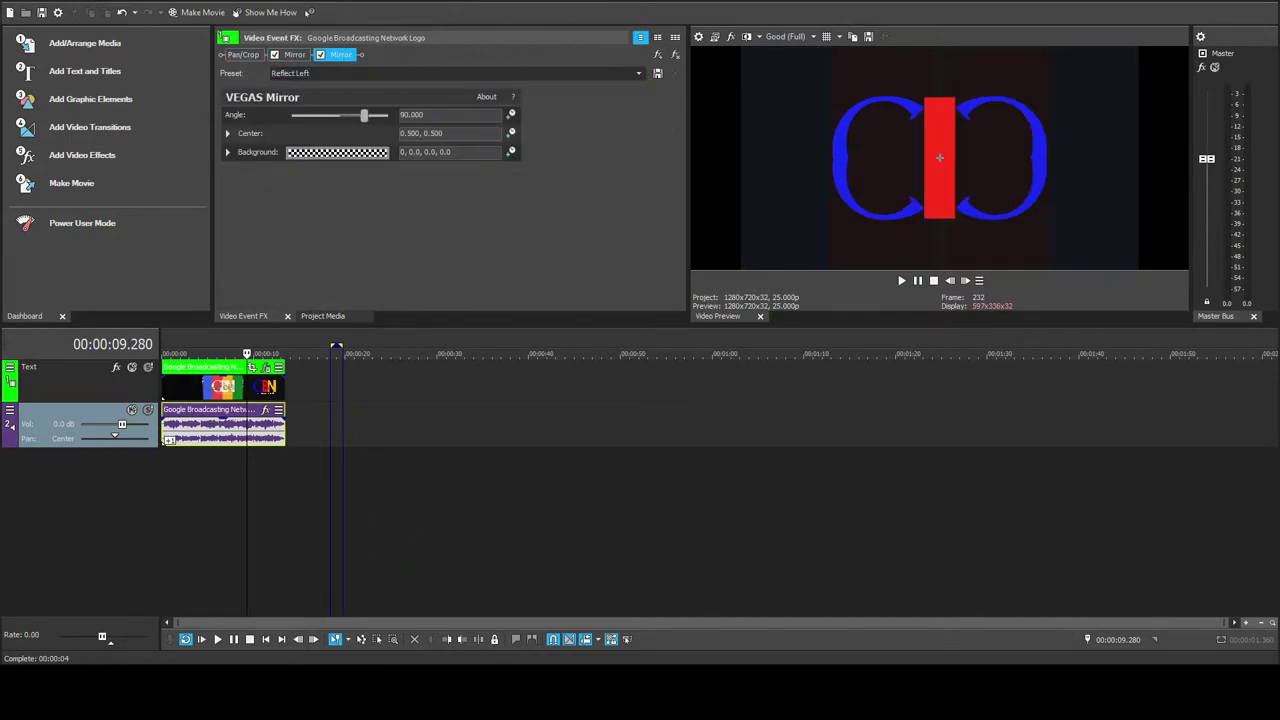
Lower the pitch of the audio event by two large steps and preview the mirrored clip
{"action": "key", "text": "ctrl+minus"}
{"action": "key", "text": "ctrl+minus"}
{"action": "key", "text": "Return"}
{"action": "key", "text": "Return"}
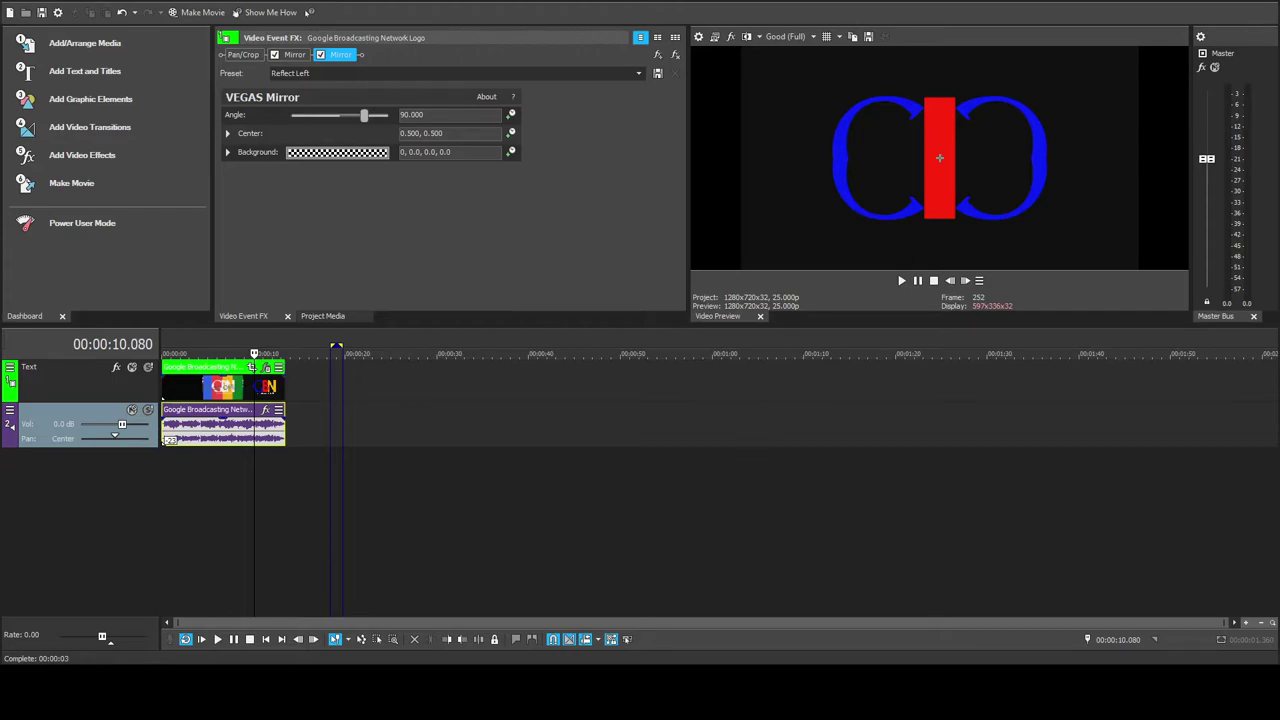
Replace the two Mirror effects with TV Simulator, Wave and Channel Blend
{"action": "left_click", "coordinate": [676, 55]}
{"action": "left_click", "coordinate": [676, 55]}
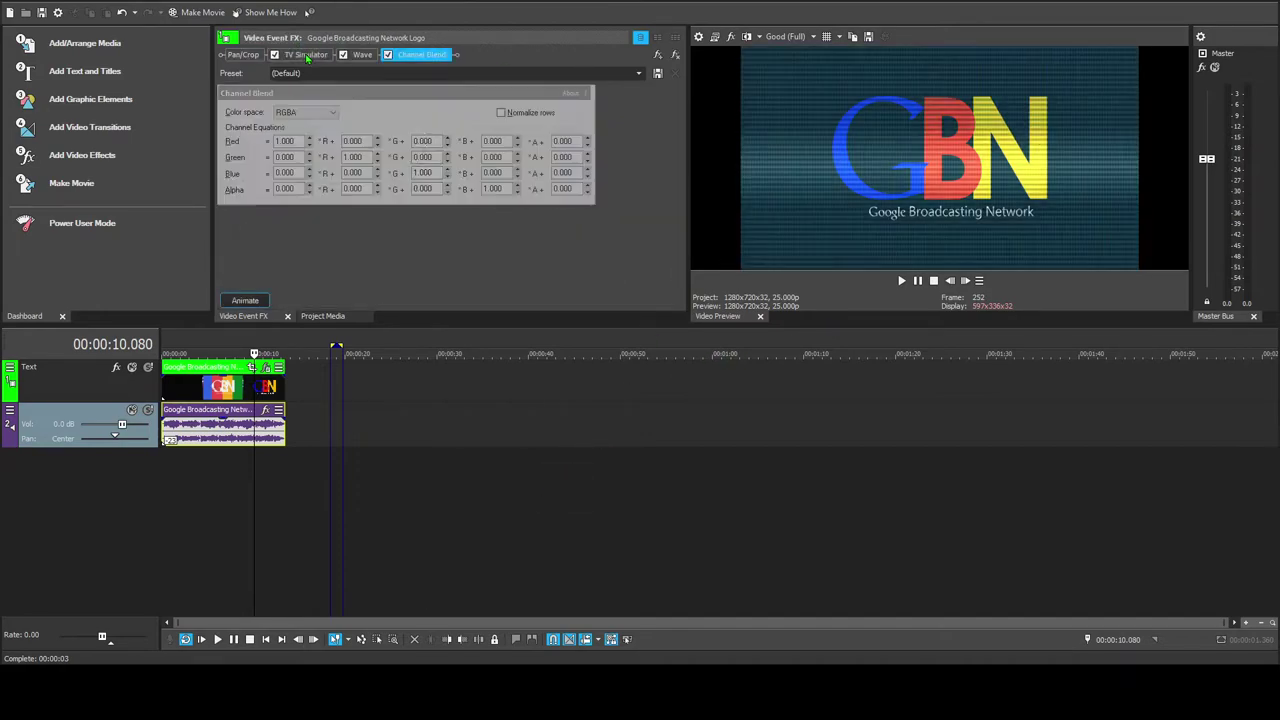
Apply the Line Sync 0.75 and Detail Zoom 1.75 preset to TV Simulator, and set Channel Blend to Cyan Only
{"action": "left_click", "coordinate": [308, 56]}
{"action": "left_click", "coordinate": [639, 74]}
{"action": "left_click", "coordinate": [392, 232]}
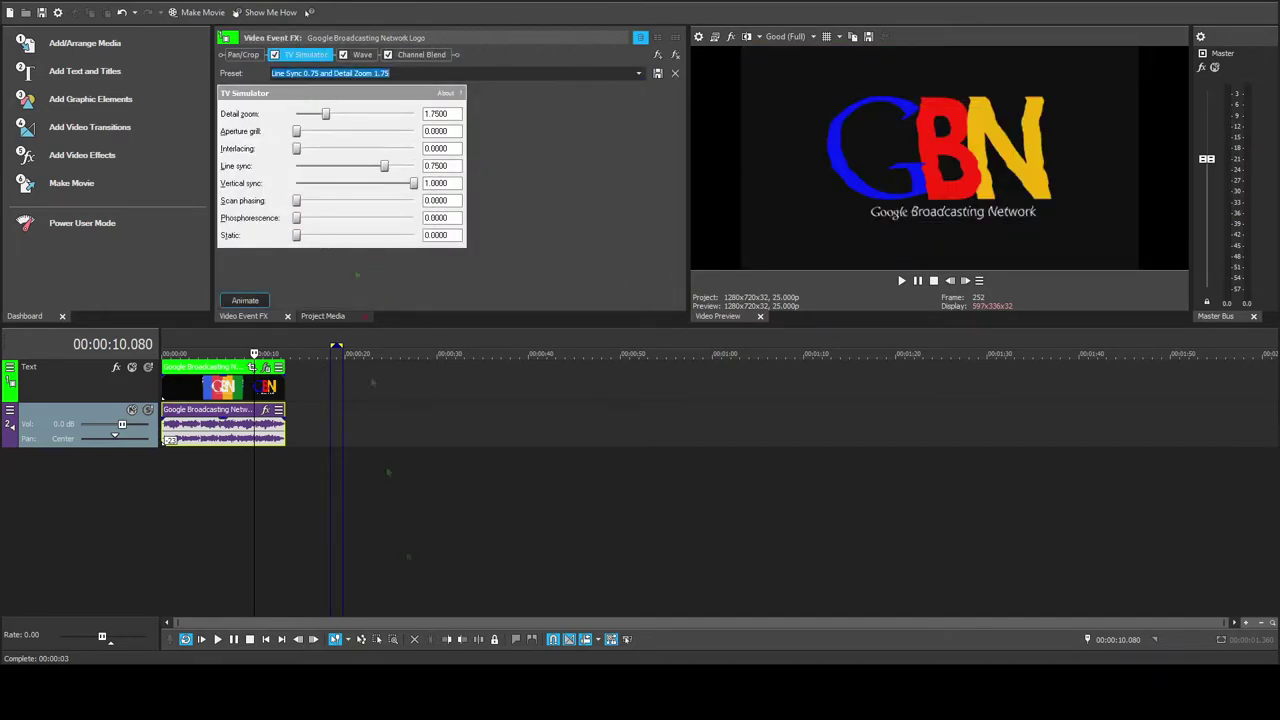
{"action": "key", "text": "ctrl+z"}
{"action": "key", "text": "ctrl+z"}
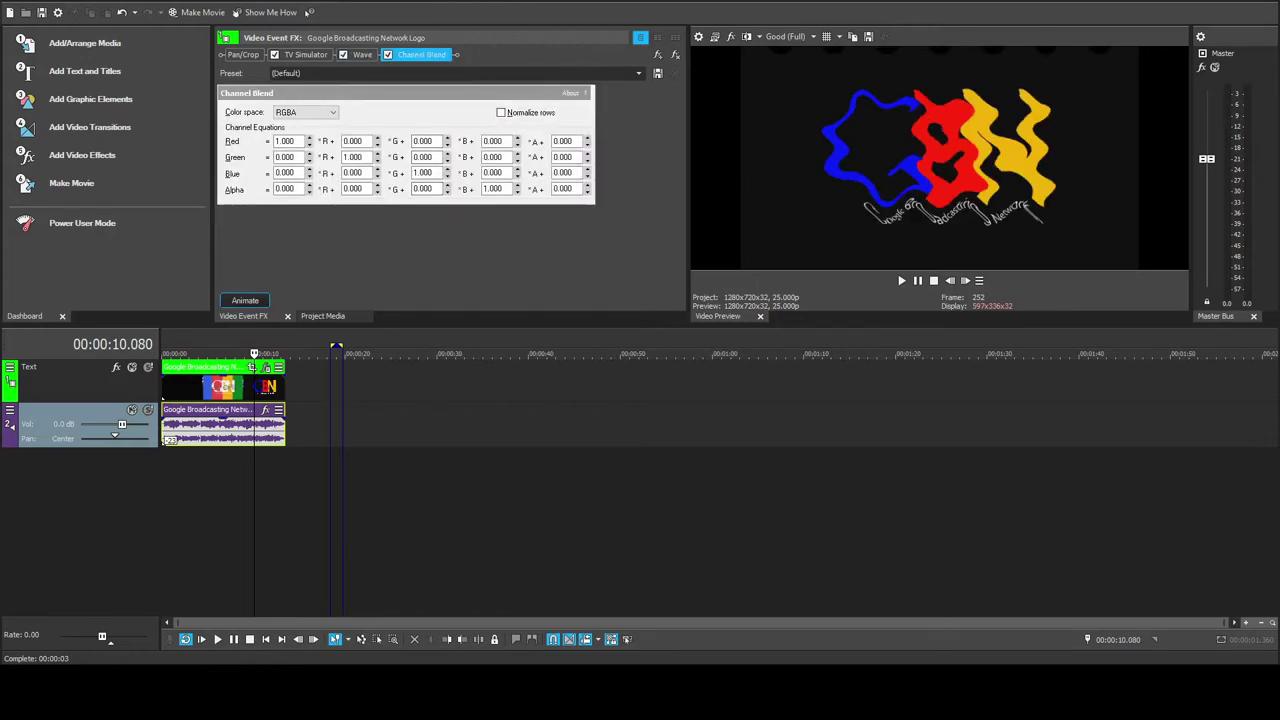
{"action": "key", "text": "ctrl+z"}
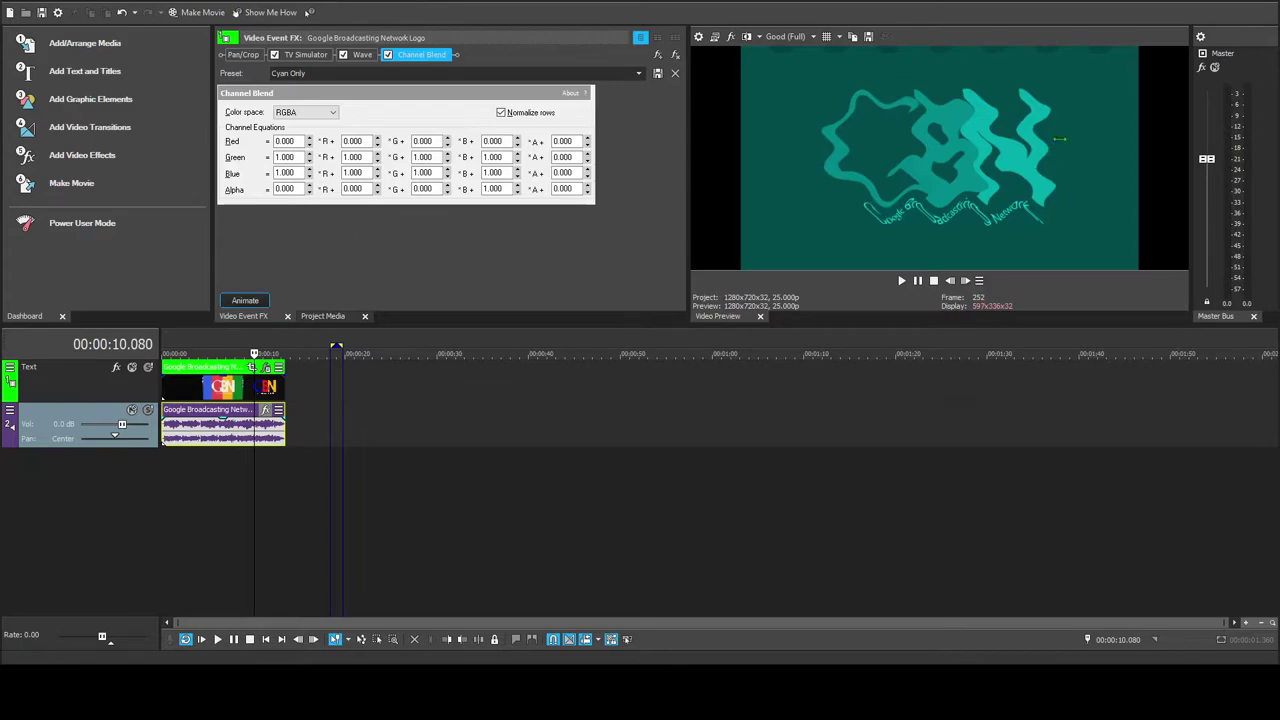
Add Distortion to the audio event with the Electric Water preset and slightly lower a point on its curve
{"action": "left_click", "coordinate": [266, 410]}
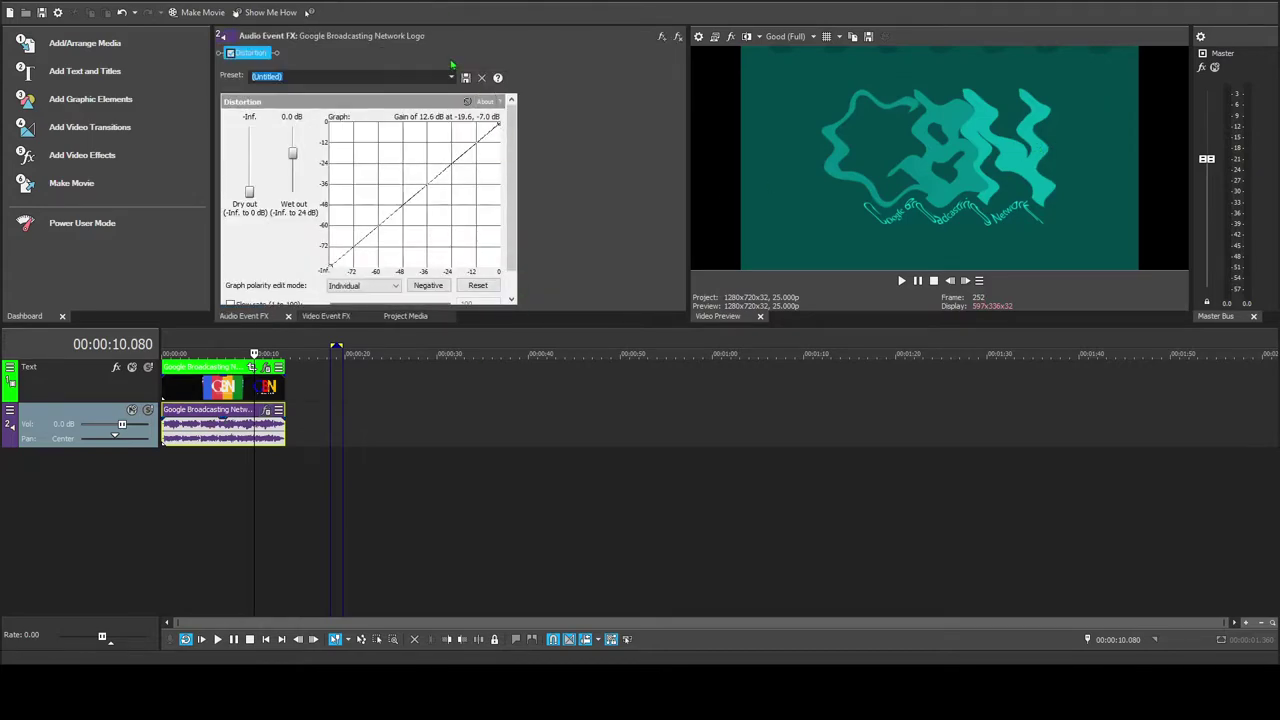
{"action": "key", "text": "ctrl+z"}
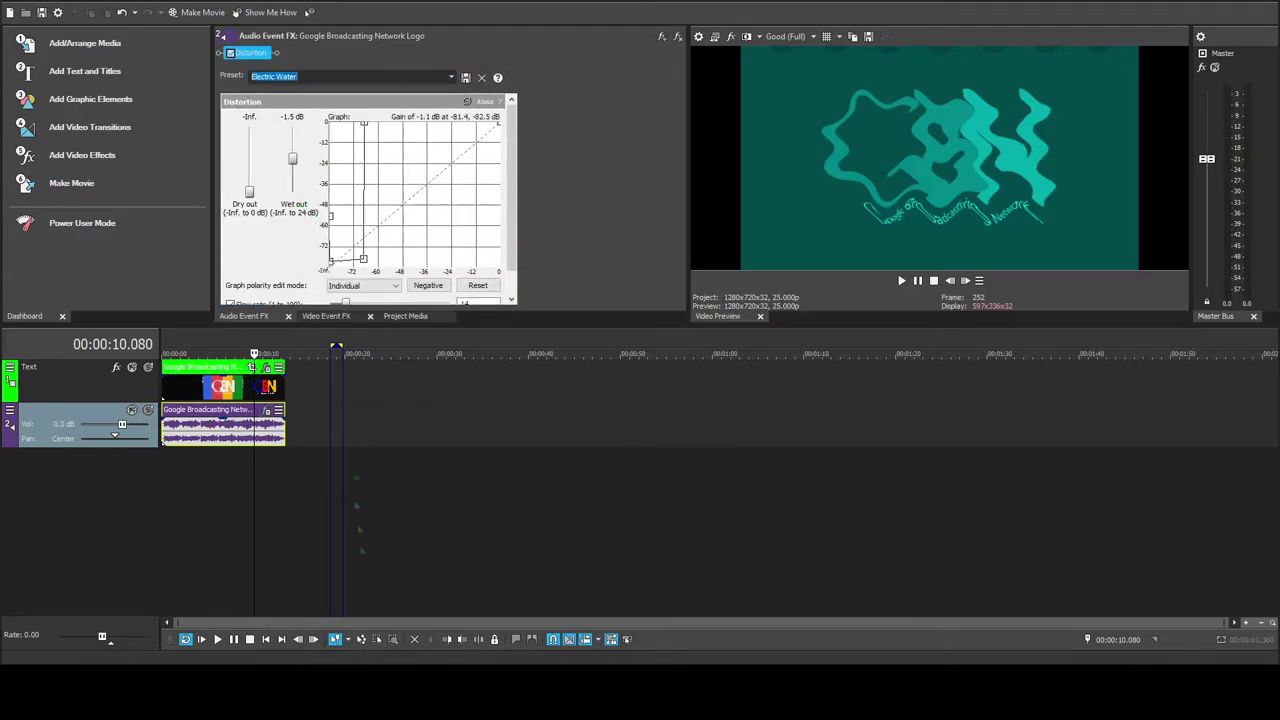
{"action": "left_click_drag", "start_coordinate": [331, 216], "coordinate": [331, 226]}
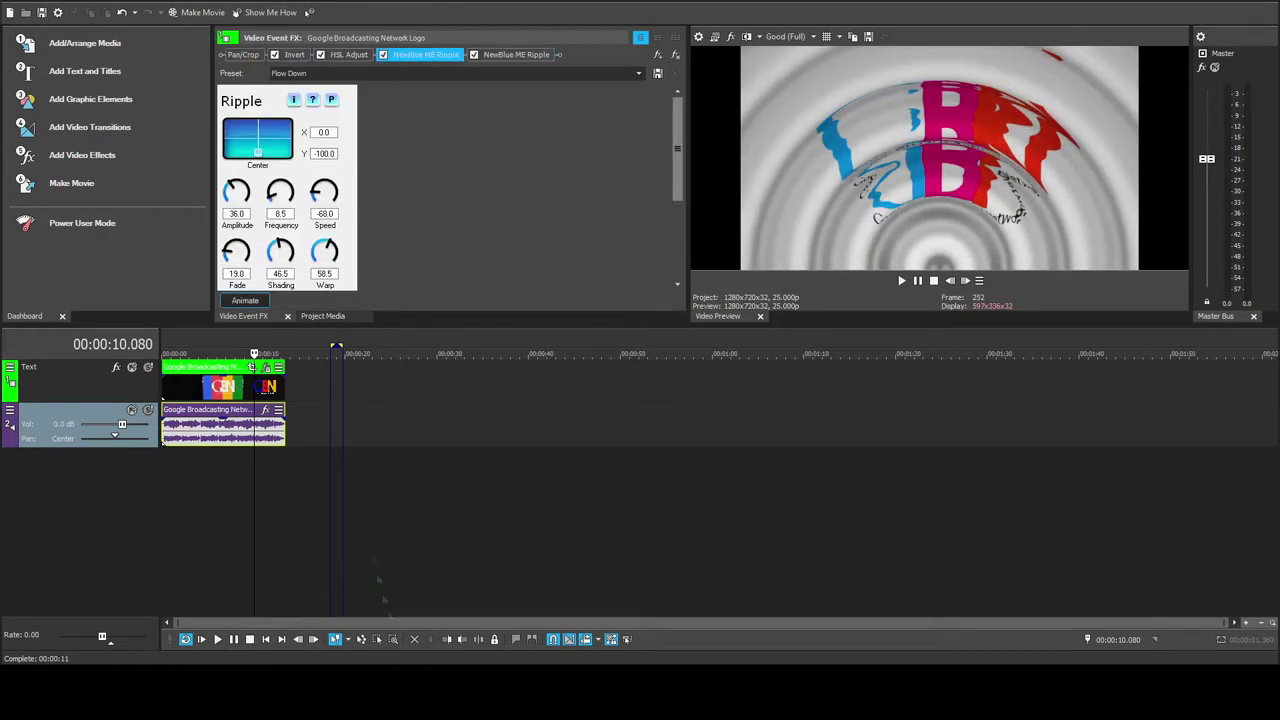
Set the first Ripple's amplitude to 100, frequency to 2.6, speed to -85, and its fade, shading and warp to 0
{"action": "left_click_drag", "start_coordinate": [237, 192], "coordinate": [246, 140]}
{"action": "left_click_drag", "start_coordinate": [281, 193], "coordinate": [240, 216]}
{"action": "type", "text": "2.6"}
{"action": "key", "text": "Return"}
{"action": "left_click_drag", "start_coordinate": [337, 215], "coordinate": [4, 257]}
{"action": "type", "text": "-85"}
{"action": "key", "text": "Return"}
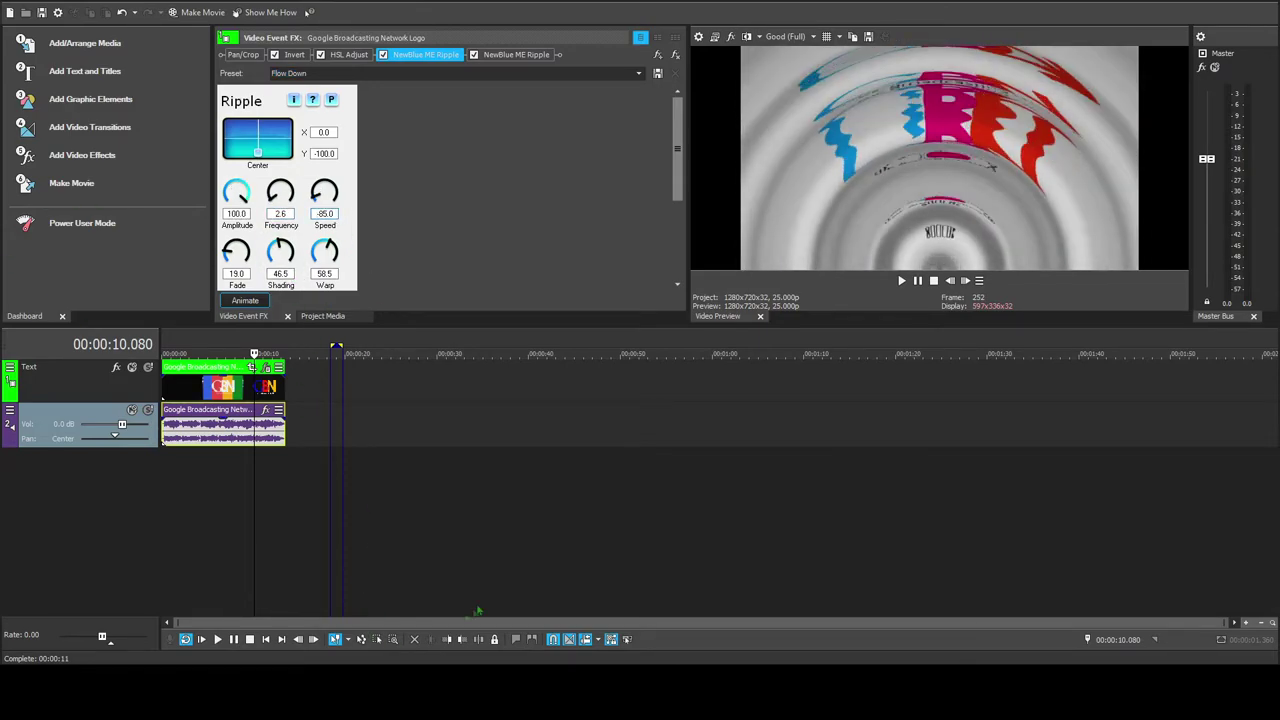
{"action": "left_click_drag", "start_coordinate": [232, 246], "coordinate": [232, 330]}
{"action": "left_click_drag", "start_coordinate": [280, 250], "coordinate": [280, 350]}
{"action": "left_click_drag", "start_coordinate": [323, 251], "coordinate": [322, 370]}
Apply a preset to the second Ripple and A Major 24 1 to the first, checking the frame at 00:00:07.480
{"action": "left_click", "coordinate": [535, 58]}
{"action": "left_click", "coordinate": [638, 73]}
{"action": "left_click", "coordinate": [414, 258]}
{"action": "left_click", "coordinate": [425, 55]}
{"action": "left_click", "coordinate": [638, 73]}
{"action": "left_click", "coordinate": [300, 249]}
{"action": "left_click_drag", "start_coordinate": [254, 354], "coordinate": [230, 354]}
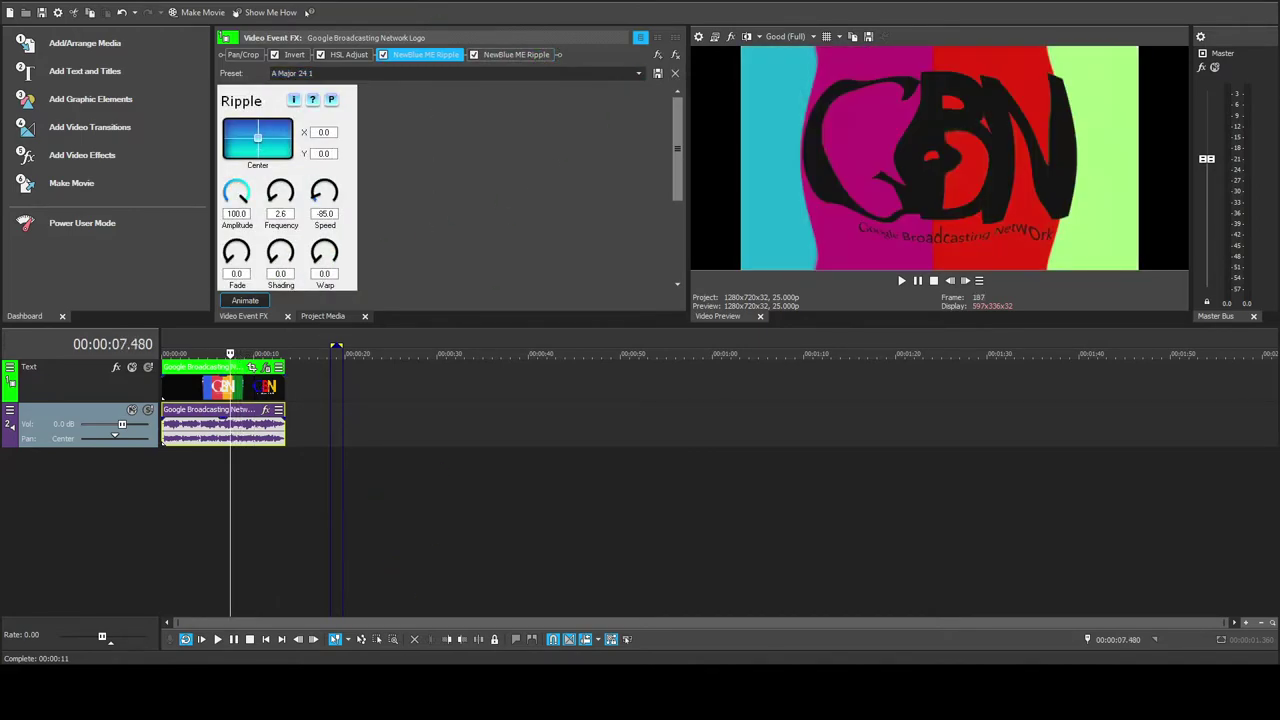
Set the audio event's Amplitude Modulation rate to 1,724.8 Hz and modulation mix to 100%, and preview the clip
{"action": "left_click", "coordinate": [265, 410]}
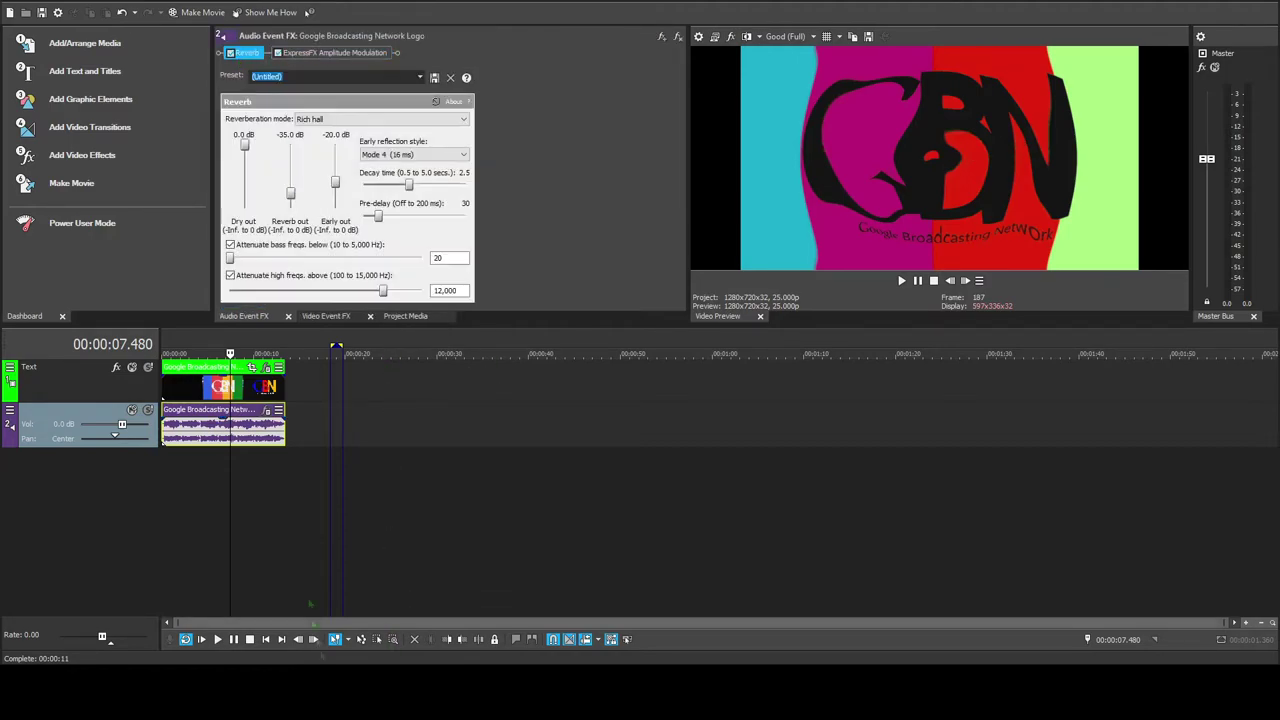
{"action": "left_click", "coordinate": [334, 52]}
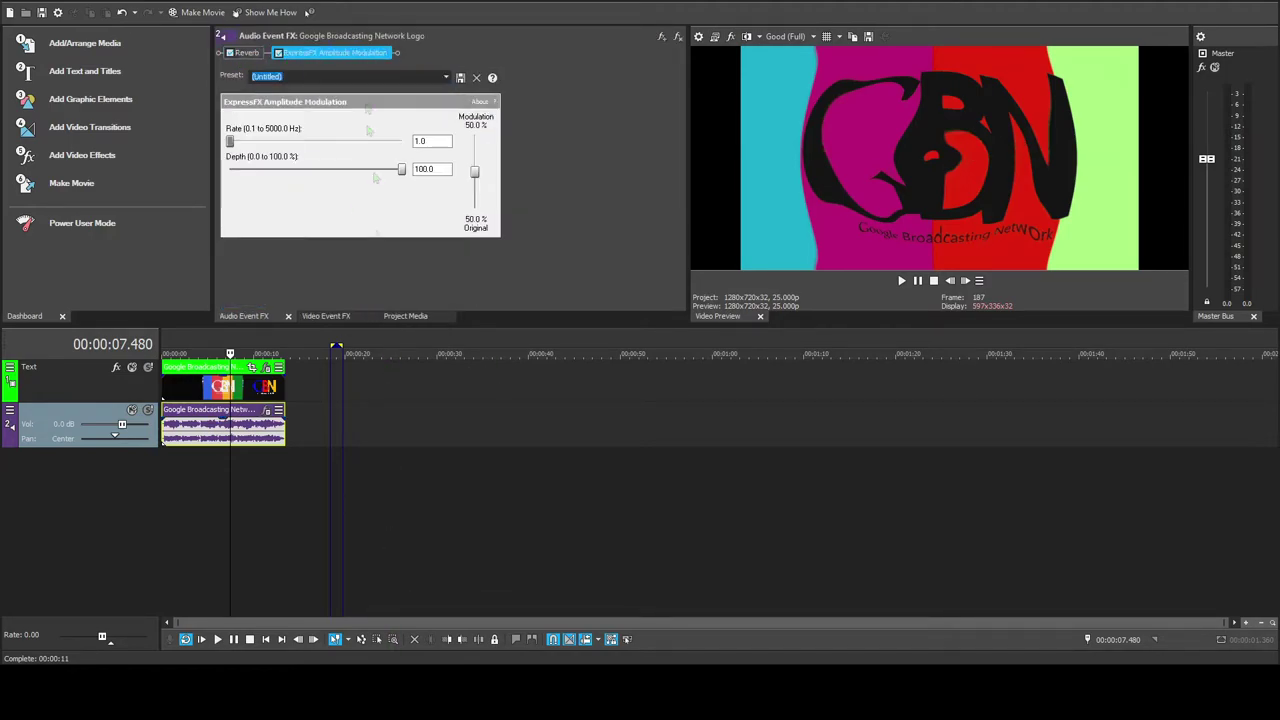
{"action": "left_click_drag", "start_coordinate": [432, 141], "coordinate": [2, 245]}
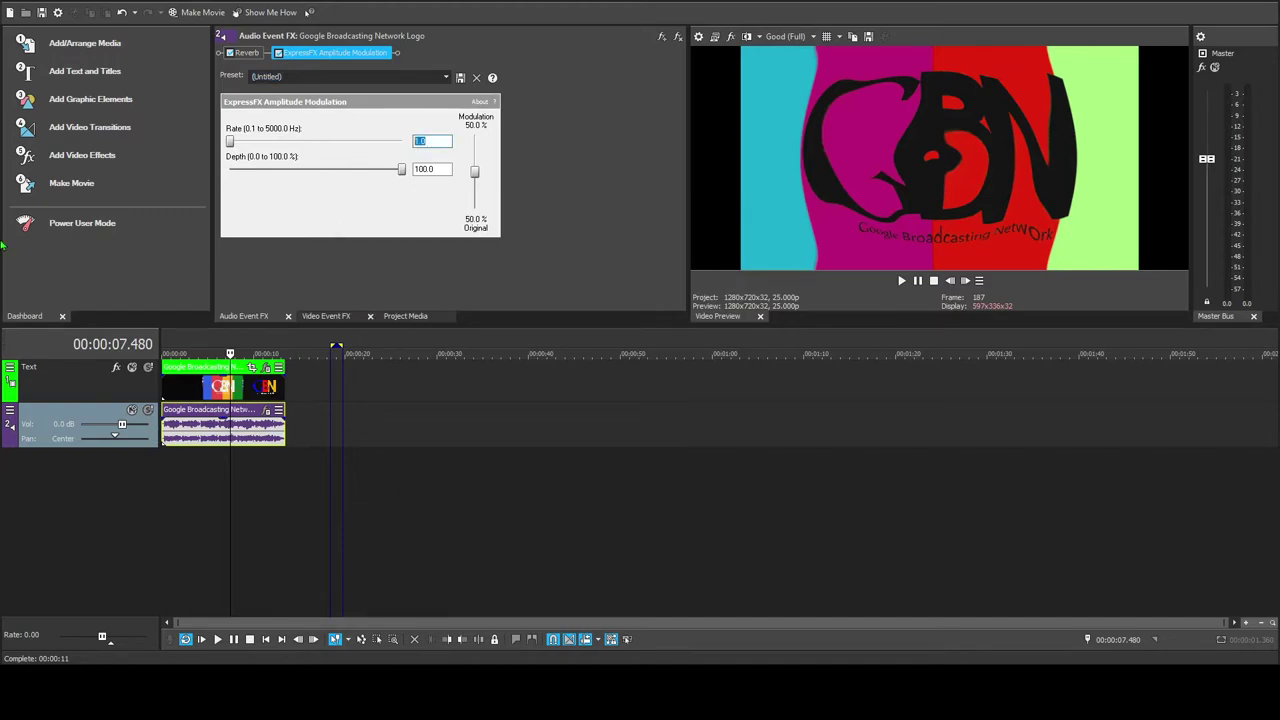
{"action": "key", "text": "Return"}
{"action": "left_click_drag", "start_coordinate": [475, 172], "coordinate": [475, 135]}
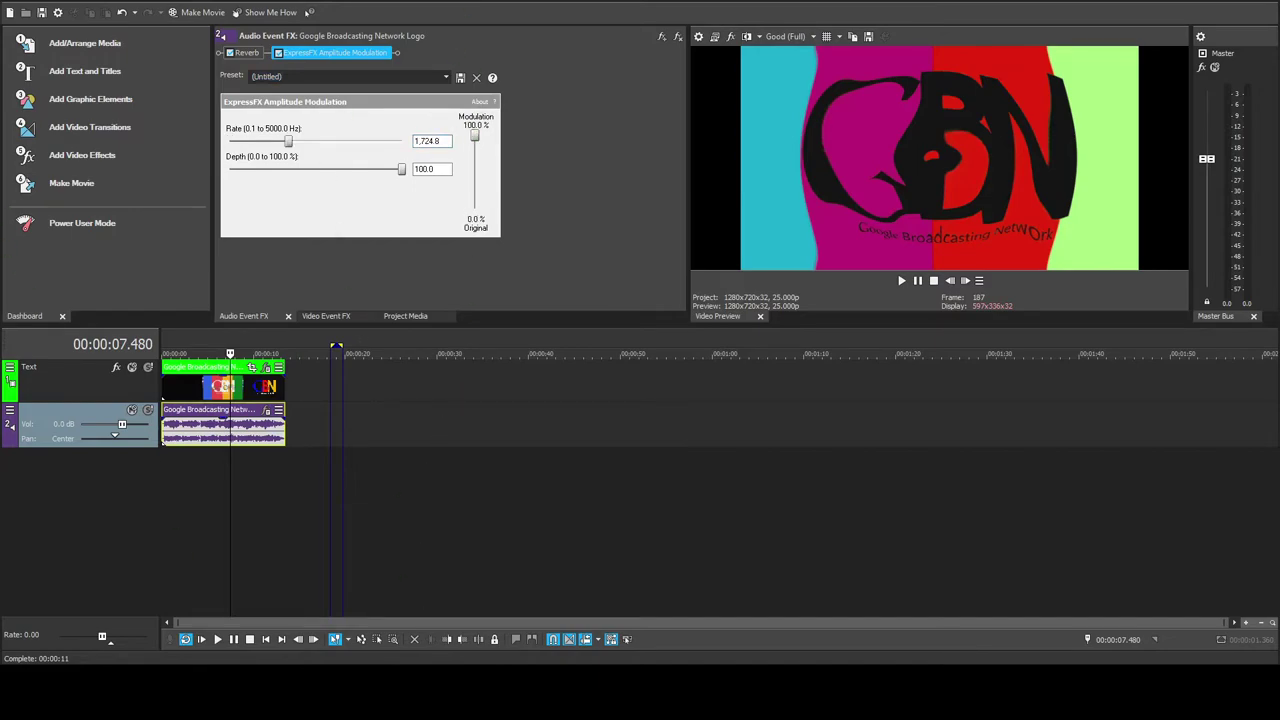
{"action": "left_click", "coordinate": [201, 639]}
{"action": "left_click", "coordinate": [233, 639]}
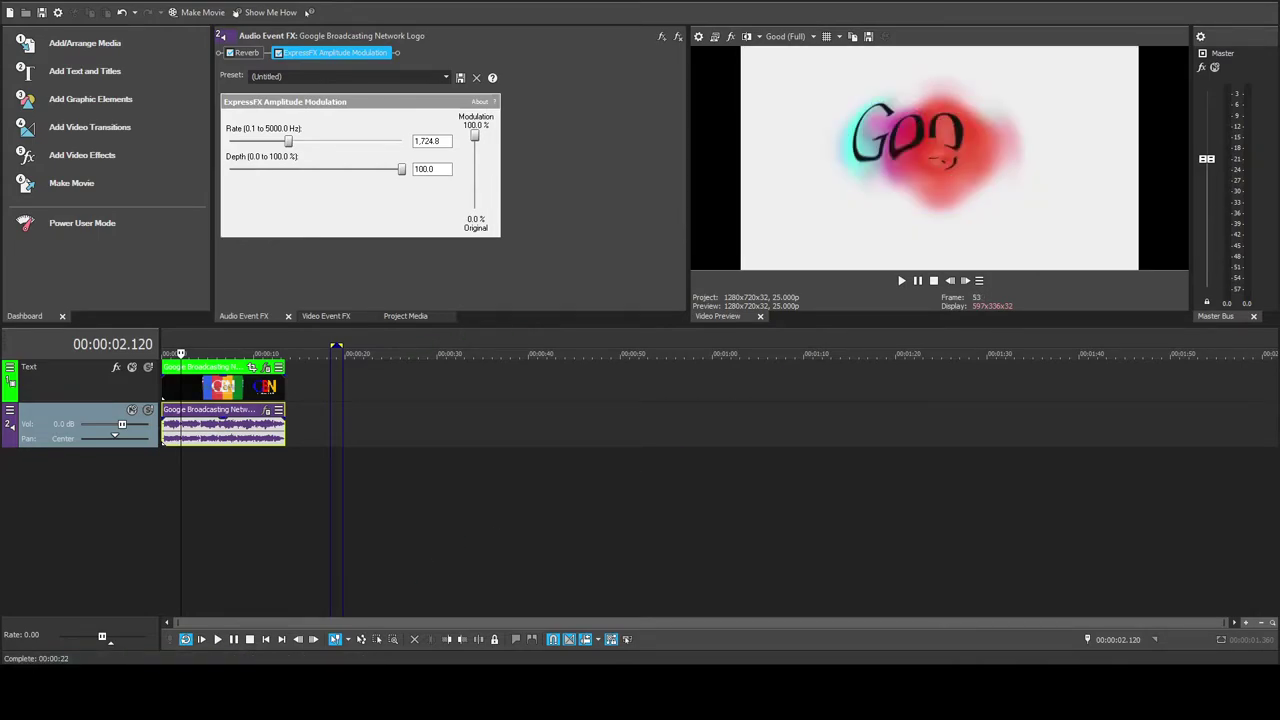
Remove Reverb and Amplitude Modulation from the audio event and all four effects from the video event
{"action": "left_click", "coordinate": [678, 37]}
{"action": "left_click", "coordinate": [678, 37]}
{"action": "left_click", "coordinate": [675, 56]}
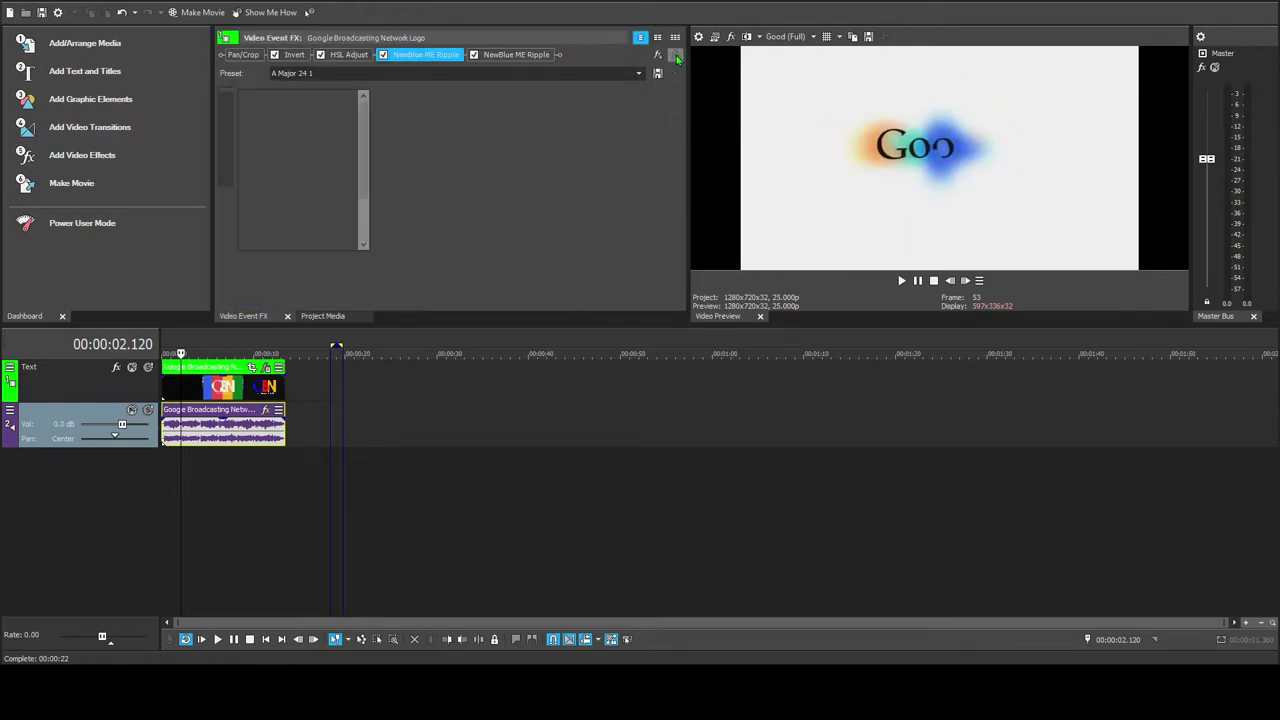
{"action": "left_click", "coordinate": [675, 56]}
{"action": "left_click", "coordinate": [675, 56]}
{"action": "left_click", "coordinate": [675, 56]}
{"action": "left_click", "coordinate": [675, 56]}
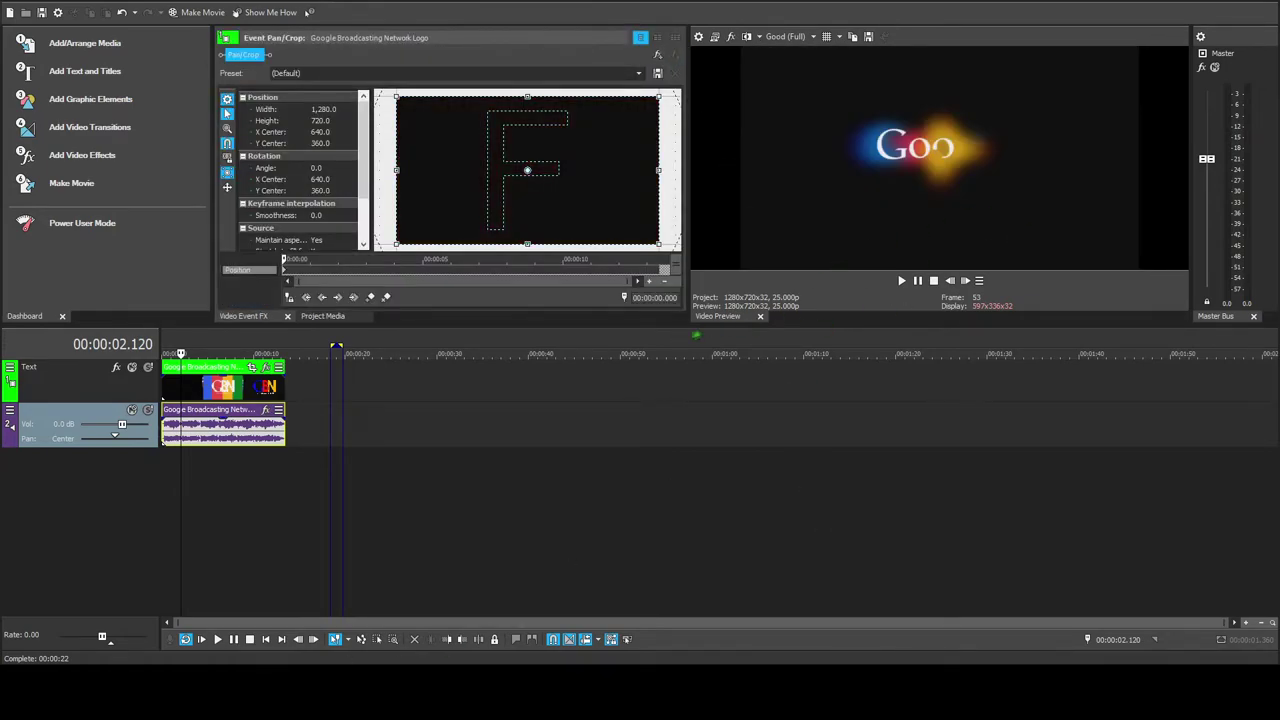
Add Wave, Invert, Black and White and a second Wave to the video event, with the last Wave set to Sad
{"action": "left_click", "coordinate": [1015, 161]}
{"action": "left_click", "coordinate": [292, 55]}
{"action": "left_click", "coordinate": [330, 73]}
{"action": "left_click", "coordinate": [345, 131]}
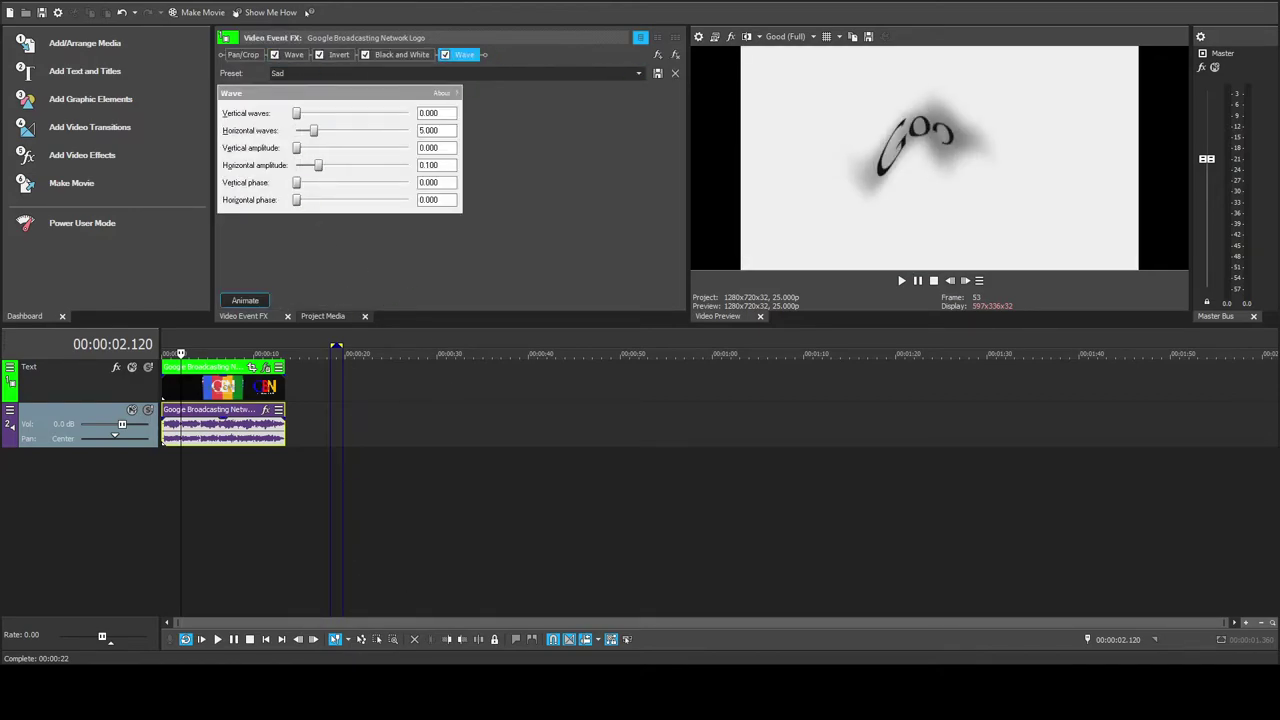
Add an effect to the audio event and apply one of its presets
{"action": "left_click", "coordinate": [266, 410]}
{"action": "left_click", "coordinate": [1014, 145]}
{"action": "left_click", "coordinate": [325, 77]}
{"action": "left_click", "coordinate": [311, 131]}
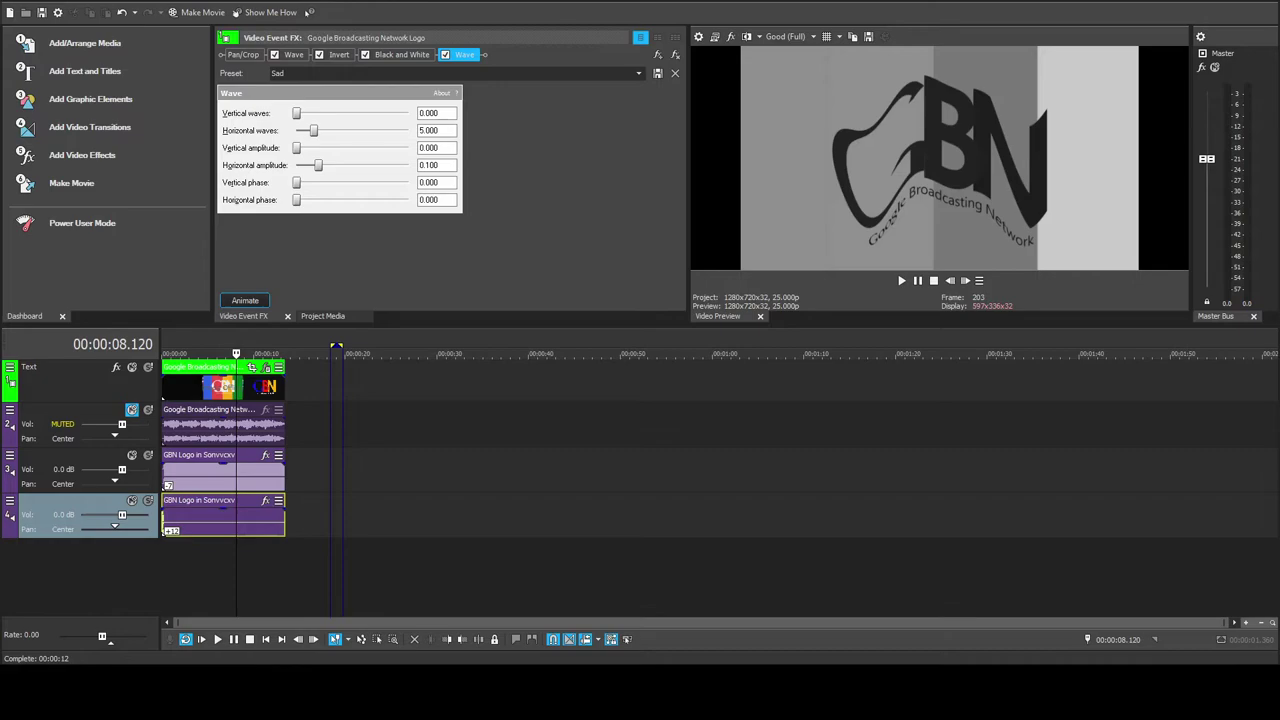
Delete both GBN Logo in Somvvcxv audio tracks and their project media, and unmute the original audio track
{"action": "right_click", "coordinate": [100, 477]}
{"action": "left_click", "coordinate": [114, 303]}
{"action": "right_click", "coordinate": [100, 477]}
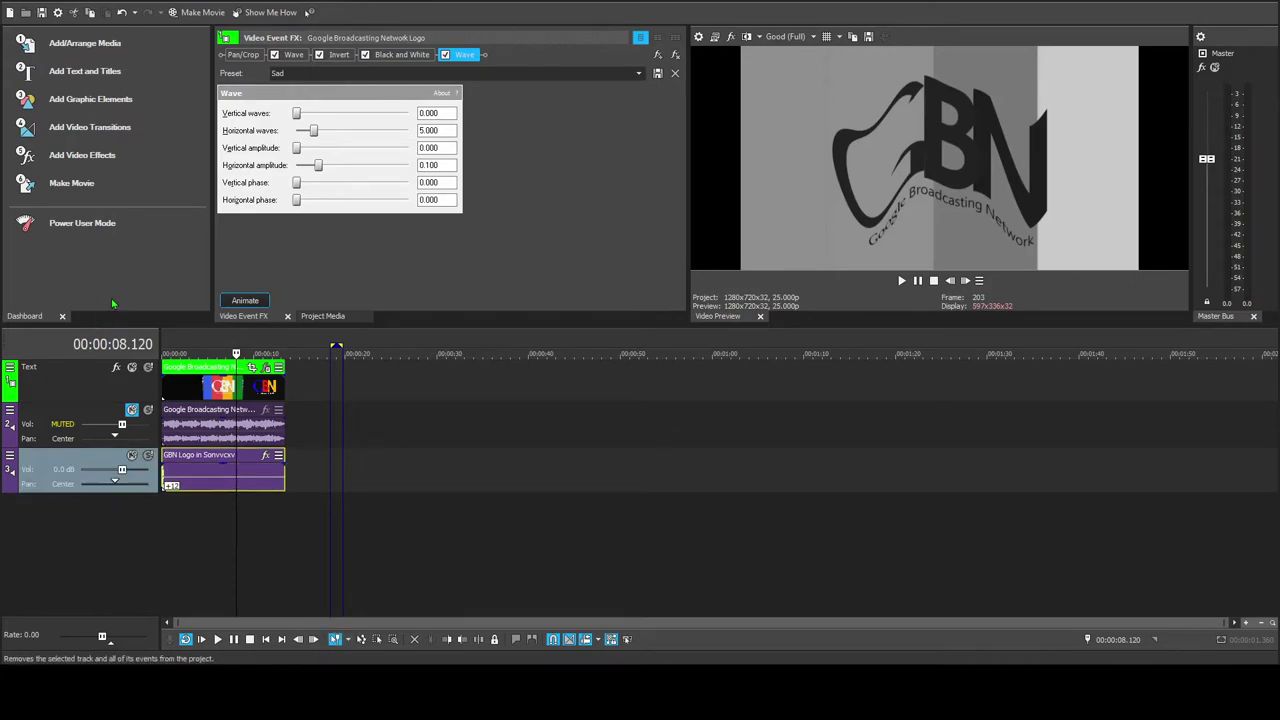
{"action": "left_click", "coordinate": [114, 303]}
{"action": "left_click", "coordinate": [323, 316]}
{"action": "key", "text": "Delete"}
{"action": "left_click", "coordinate": [215, 427]}
{"action": "left_click", "coordinate": [131, 411]}
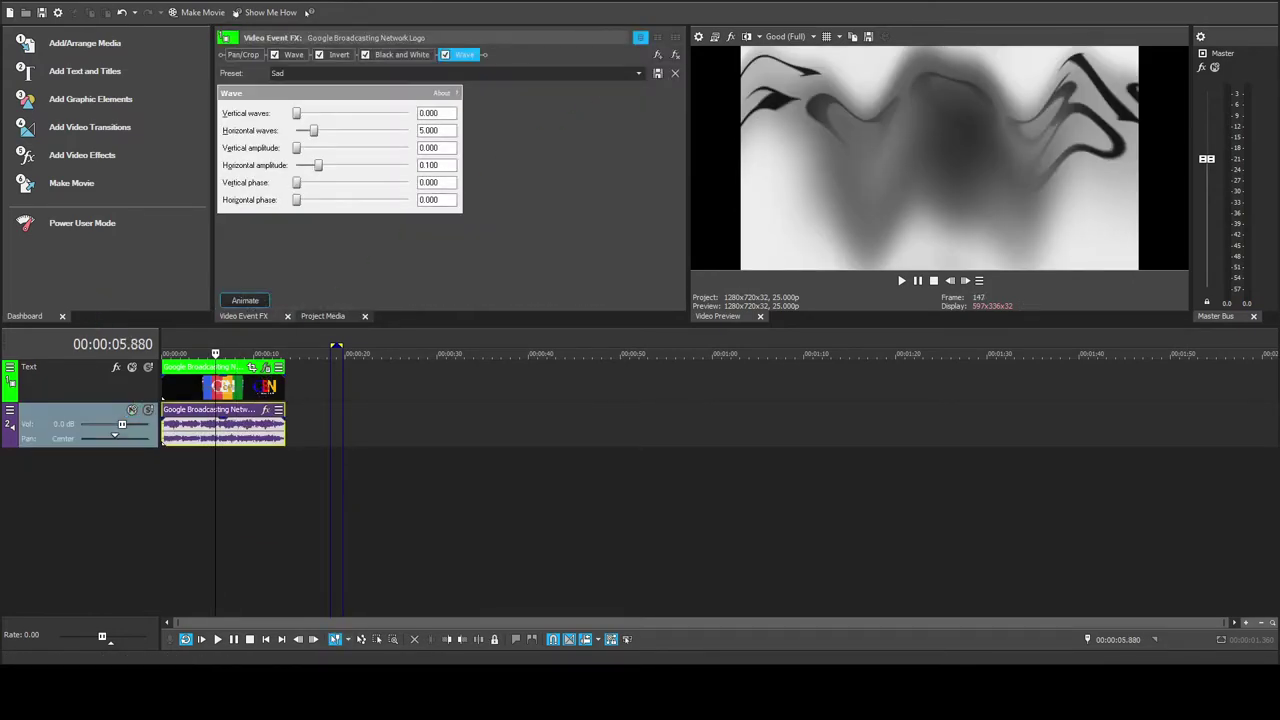
Reduce the video effect chain to Invert, Black and White and a single Wave, and set that Wave to Sad
{"action": "left_click_drag", "start_coordinate": [332, 57], "coordinate": [290, 57]}
{"action": "left_click_drag", "start_coordinate": [408, 57], "coordinate": [335, 57]}
{"action": "left_click_drag", "start_coordinate": [465, 57], "coordinate": [418, 57]}
{"action": "left_click", "coordinate": [675, 55]}
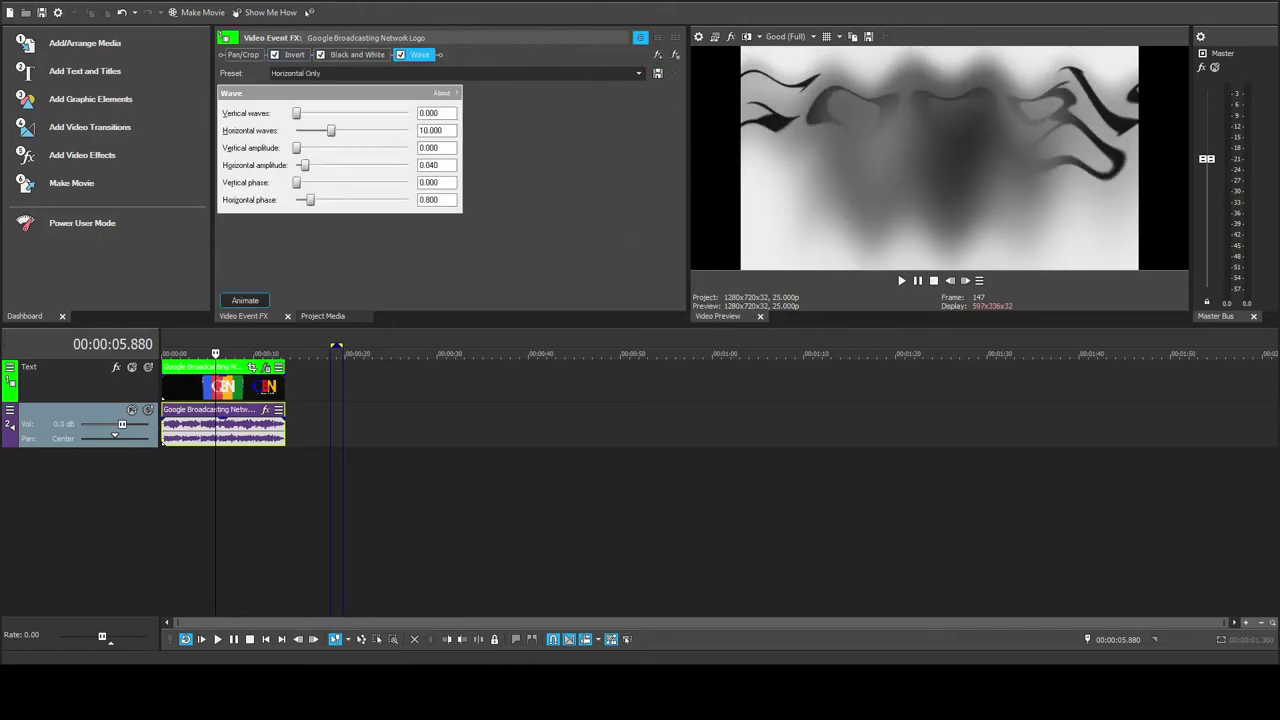
{"action": "left_click", "coordinate": [639, 73]}
{"action": "left_click", "coordinate": [308, 167]}
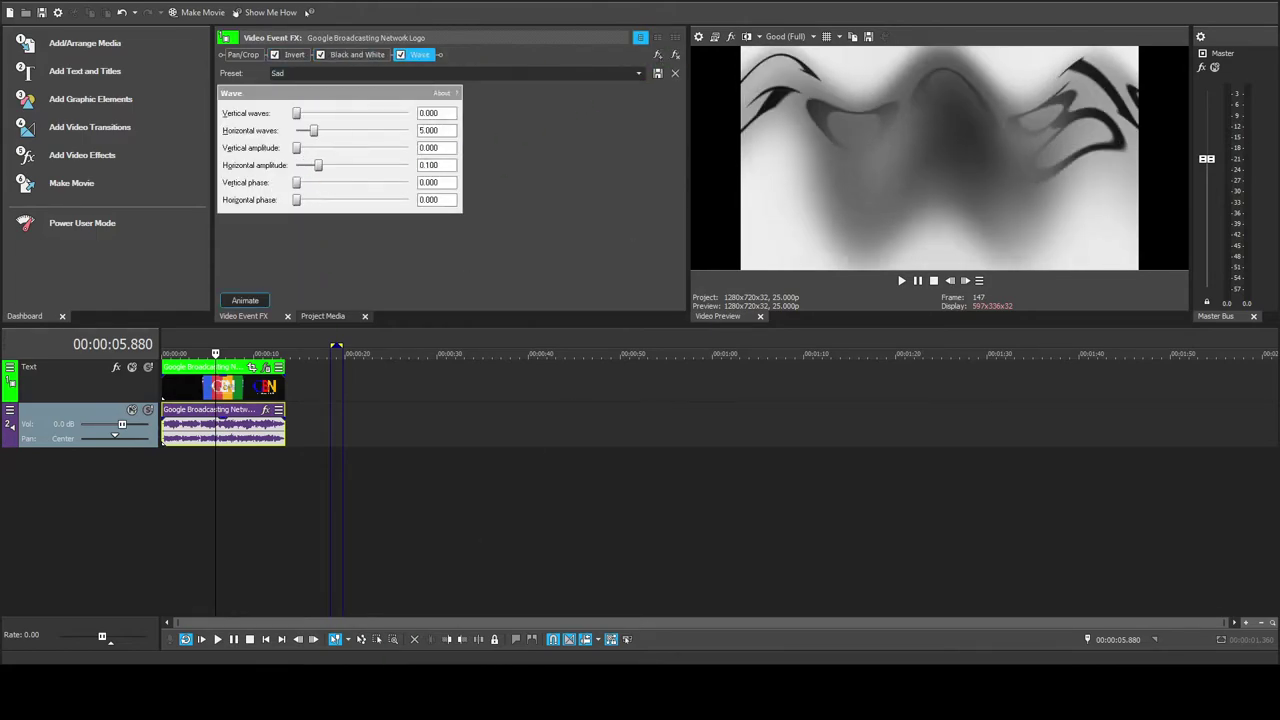
Lower the audio event's pitch by 7 semitones
{"action": "key", "text": "minus"}
{"action": "key", "text": "minus"}
{"action": "key", "text": "minus"}
{"action": "key", "text": "minus"}
{"action": "key", "text": "minus"}
{"action": "key", "text": "minus"}
{"action": "key", "text": "minus"}
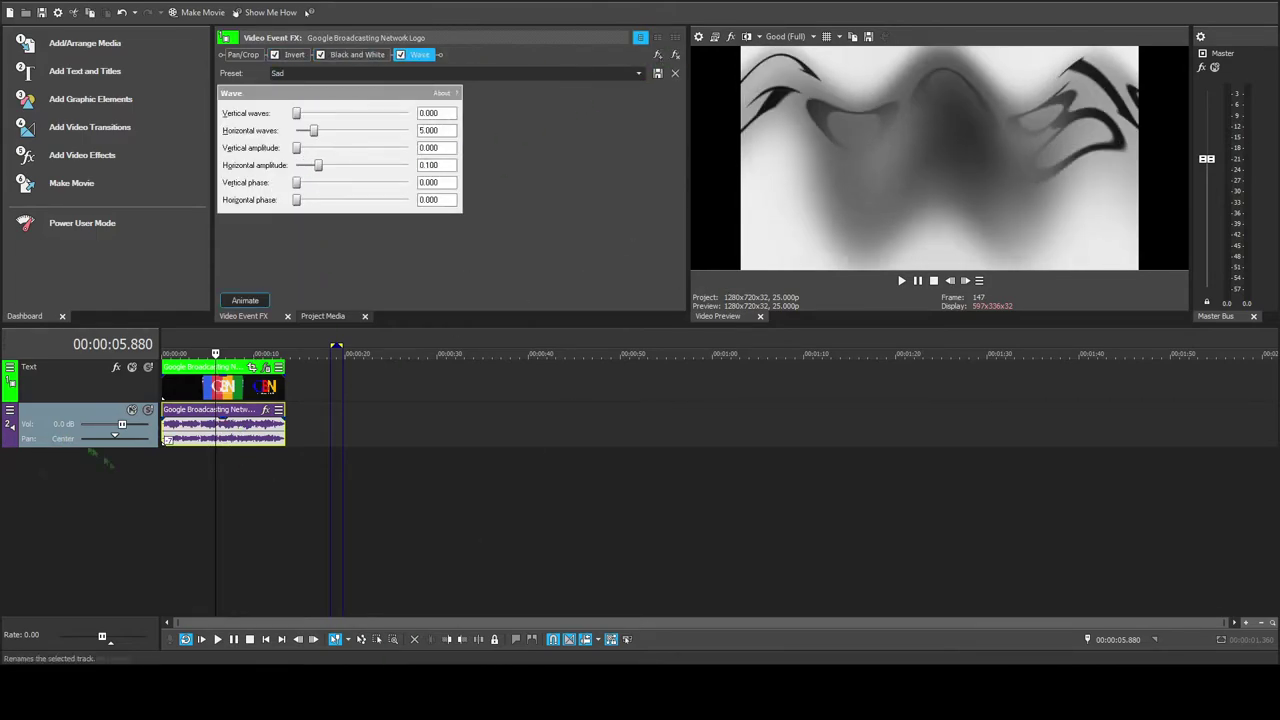
Duplicate the audio track, raise the copy's pitch by 19 semitones and preview the layered audio
{"action": "right_click", "coordinate": [98, 444]}
{"action": "left_click", "coordinate": [218, 482]}
{"action": "key", "text": "plus"}
{"action": "key", "text": "plus"}
{"action": "key", "text": "plus"}
{"action": "key", "text": "plus"}
{"action": "key", "text": "plus"}
{"action": "key", "text": "plus"}
{"action": "key", "text": "plus"}
{"action": "key", "text": "plus"}
{"action": "key", "text": "plus"}
{"action": "key", "text": "plus"}
{"action": "key", "text": "plus"}
{"action": "key", "text": "plus"}
{"action": "key", "text": "plus"}
{"action": "key", "text": "plus"}
{"action": "key", "text": "plus"}
{"action": "key", "text": "plus"}
{"action": "key", "text": "plus"}
{"action": "key", "text": "plus"}
{"action": "key", "text": "plus"}
{"action": "key", "text": "space"}
{"action": "key", "text": "Return"}
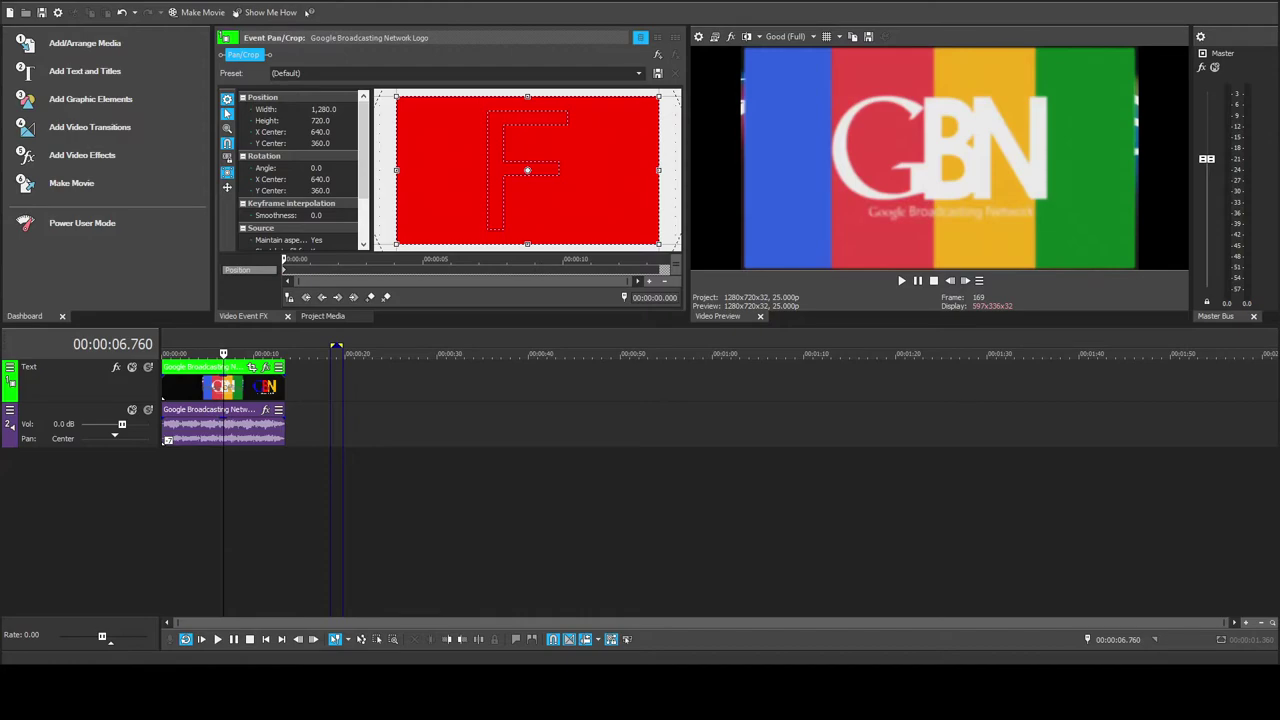
Add Deform and Threshold to the video event, and set Deform to Curve Left with an amount of 0.5
{"action": "left_click", "coordinate": [265, 368]}
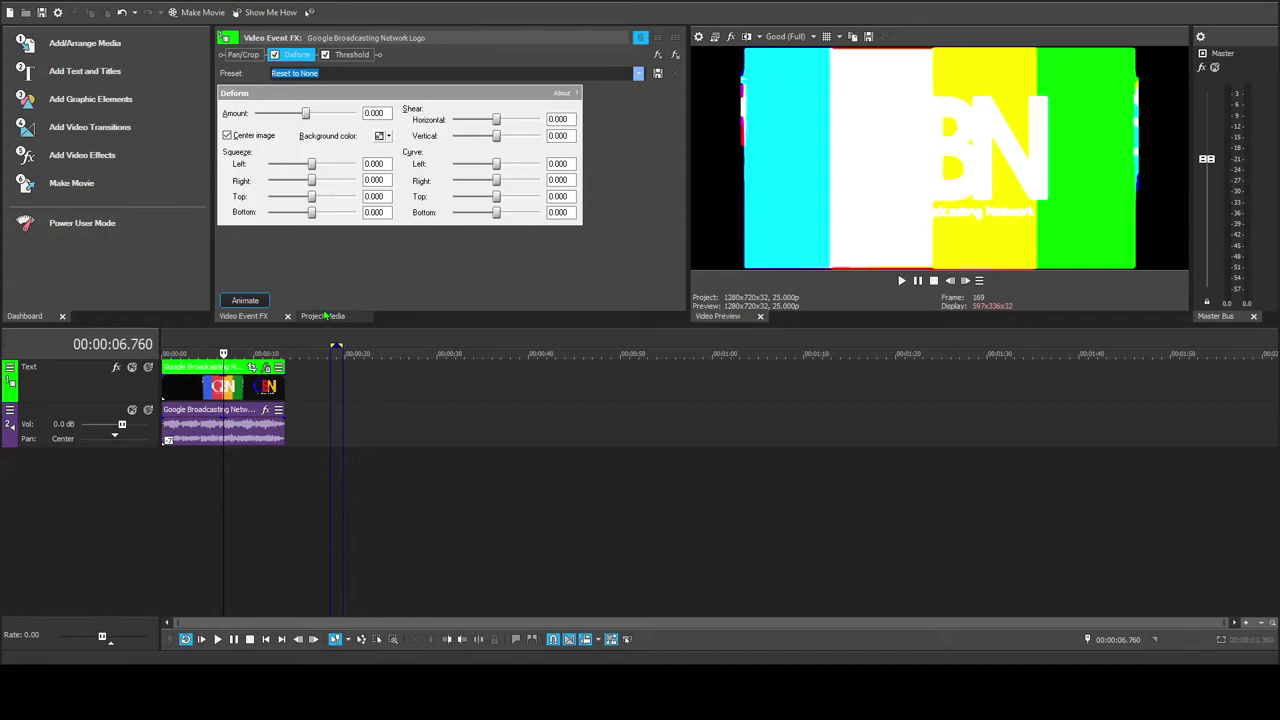
{"action": "left_click", "coordinate": [638, 74]}
{"action": "left_click", "coordinate": [318, 146]}
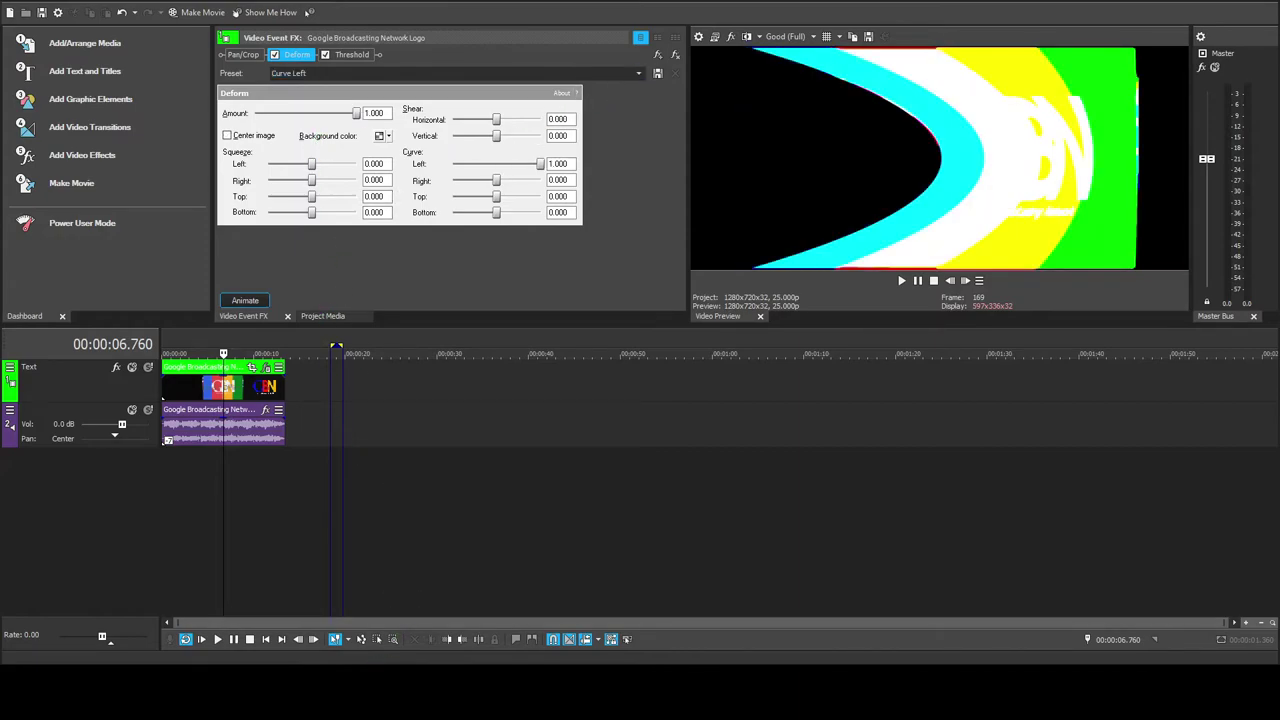
{"action": "double_click", "coordinate": [375, 113]}
{"action": "type", "text": ".5"}
{"action": "key", "text": "Return"}
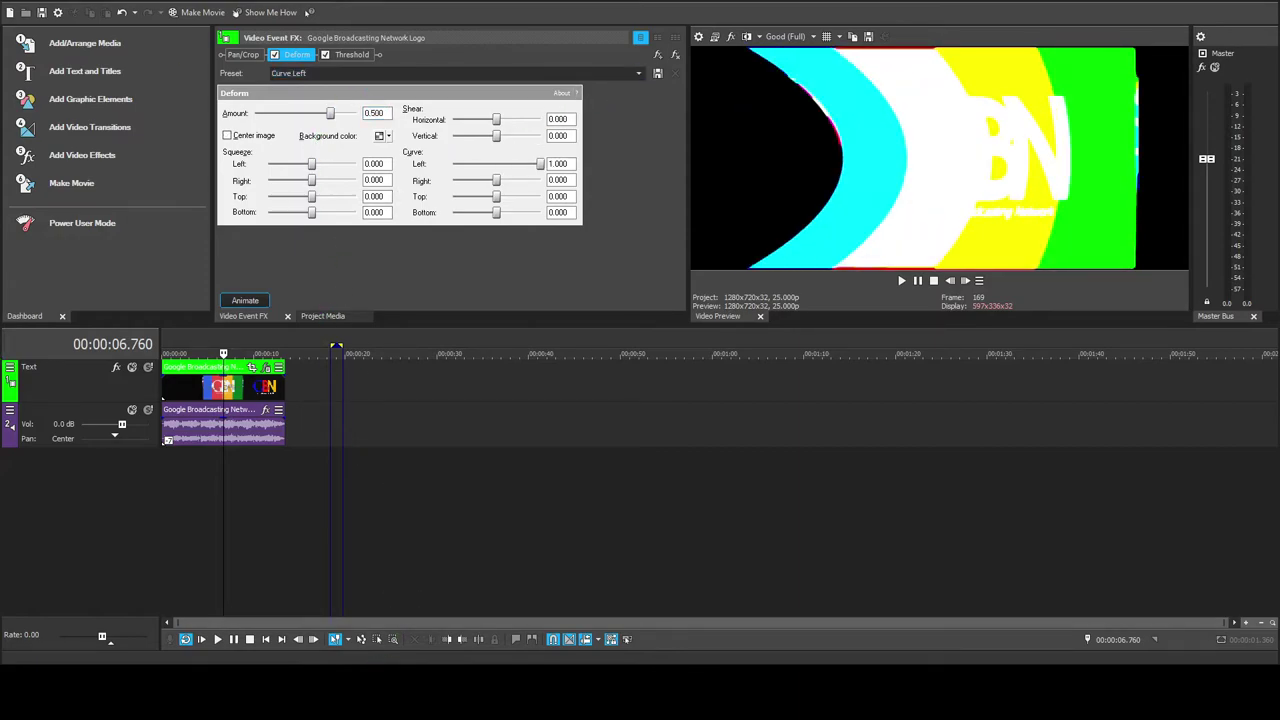
Apply the 50 % preset to the Threshold effect
{"action": "left_click", "coordinate": [351, 55]}
{"action": "left_click", "coordinate": [638, 74]}
{"action": "left_click", "coordinate": [318, 108]}
{"action": "left_click", "coordinate": [638, 74]}
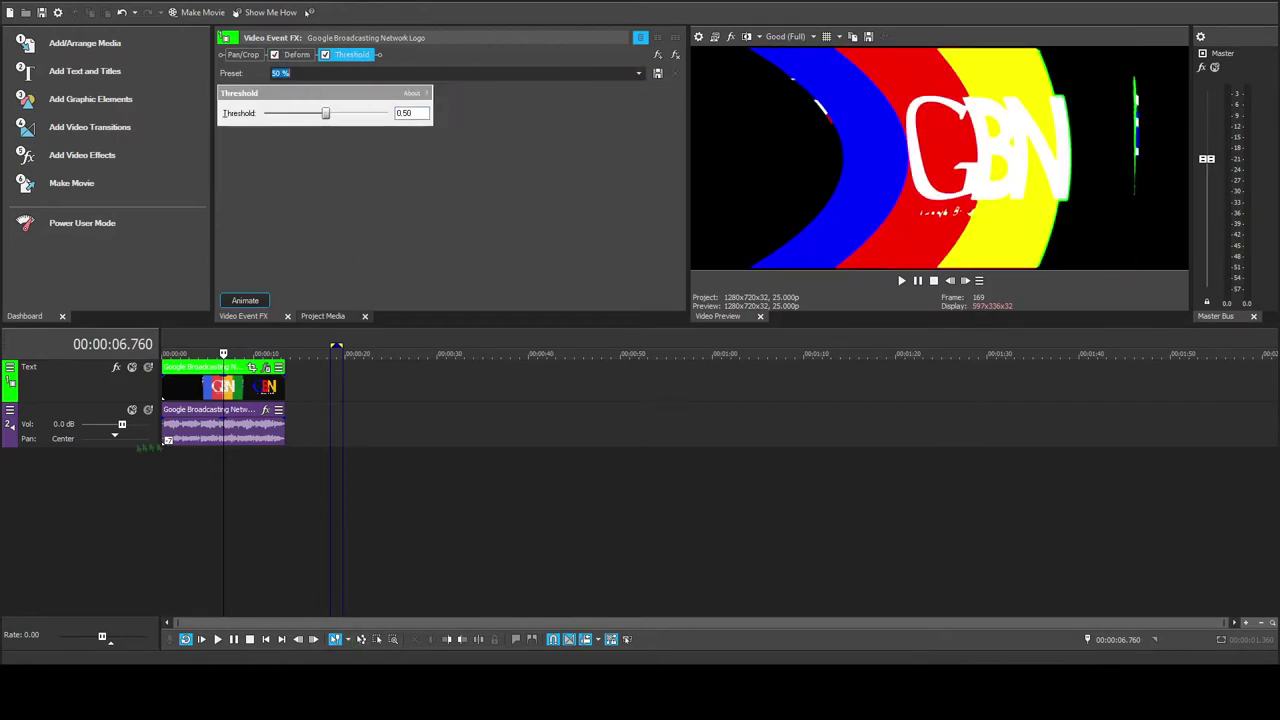
Duplicate the audio track, raise the copy's pitch and preview the deformed clip
{"action": "right_click", "coordinate": [205, 428]}
{"action": "right_click", "coordinate": [32, 417]}
{"action": "left_click", "coordinate": [80, 457]}
{"action": "left_click", "coordinate": [230, 476]}
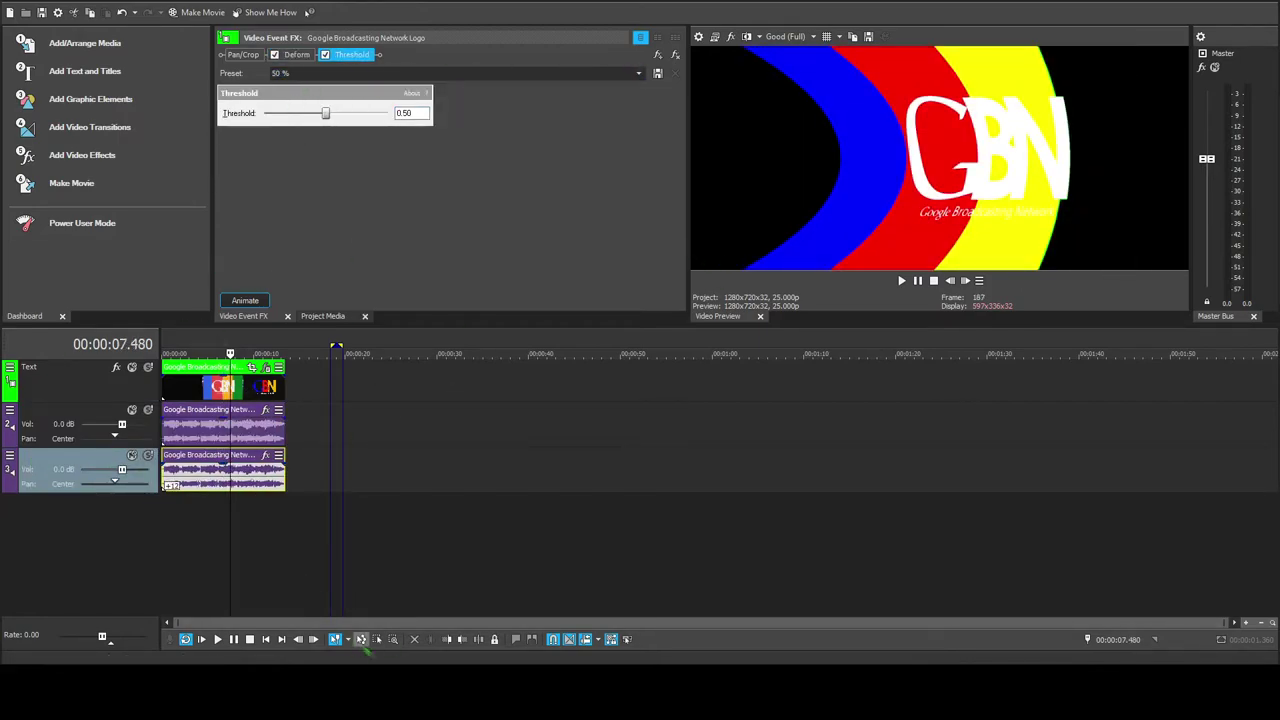
{"action": "key", "text": "space"}
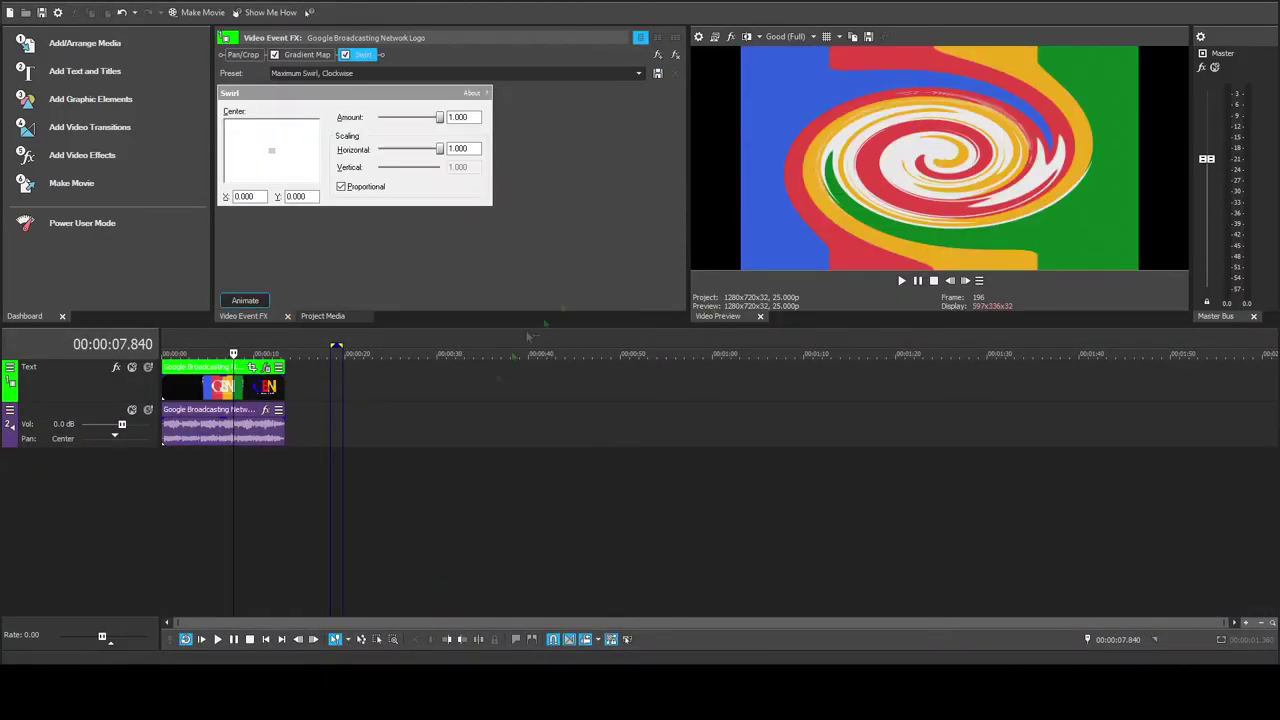
Remove the existing Gradient Map and Swirl from the video event and add a fresh Gradient Map
{"action": "left_click", "coordinate": [307, 54]}
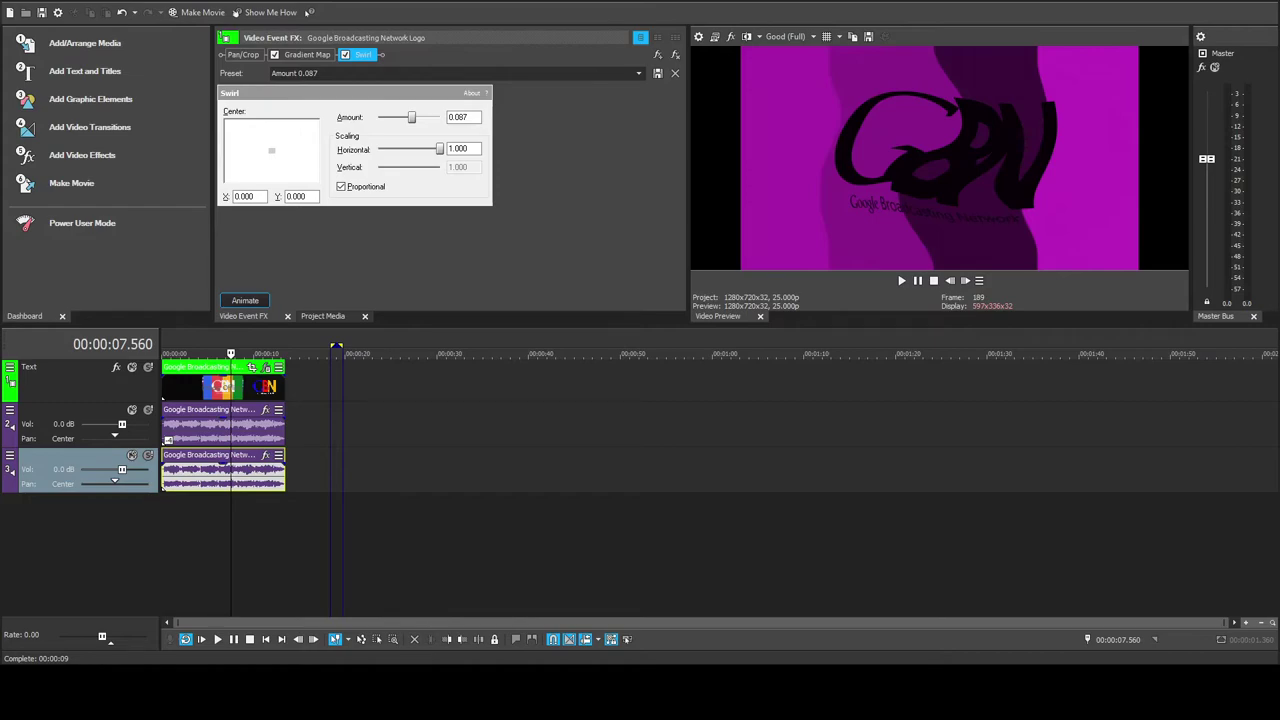
{"action": "left_click", "coordinate": [675, 55]}
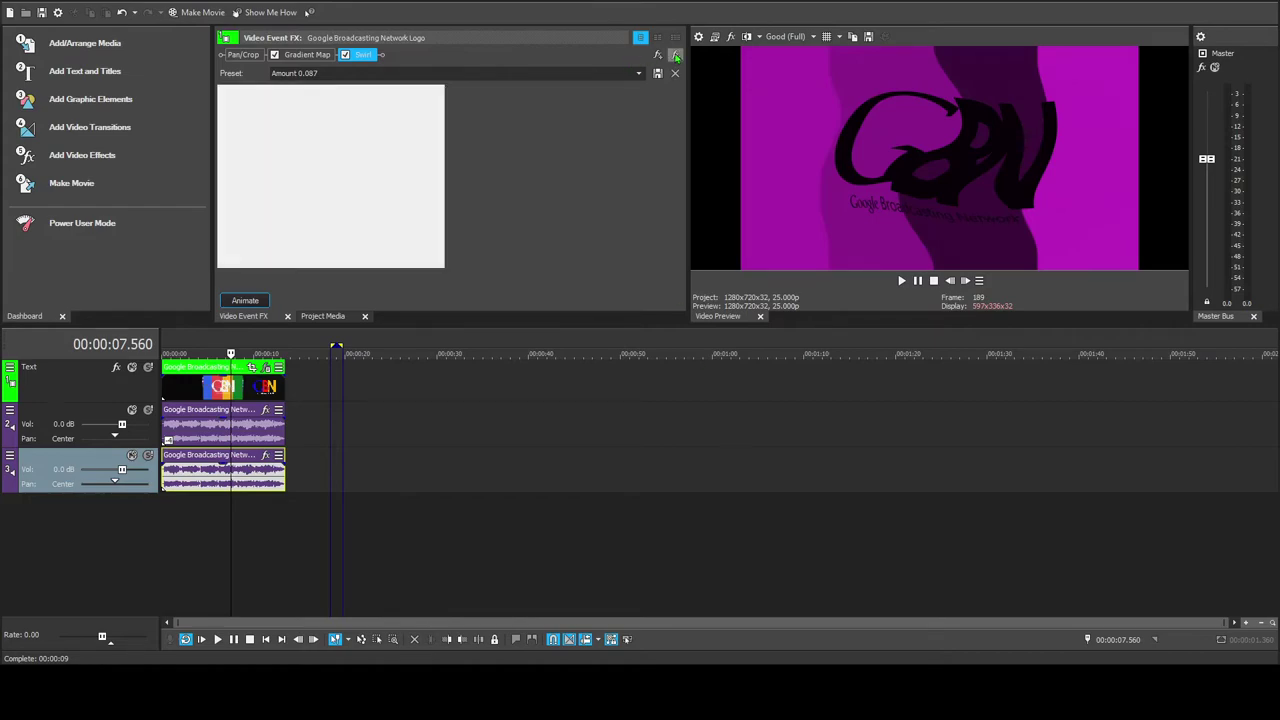
{"action": "left_click", "coordinate": [675, 55]}
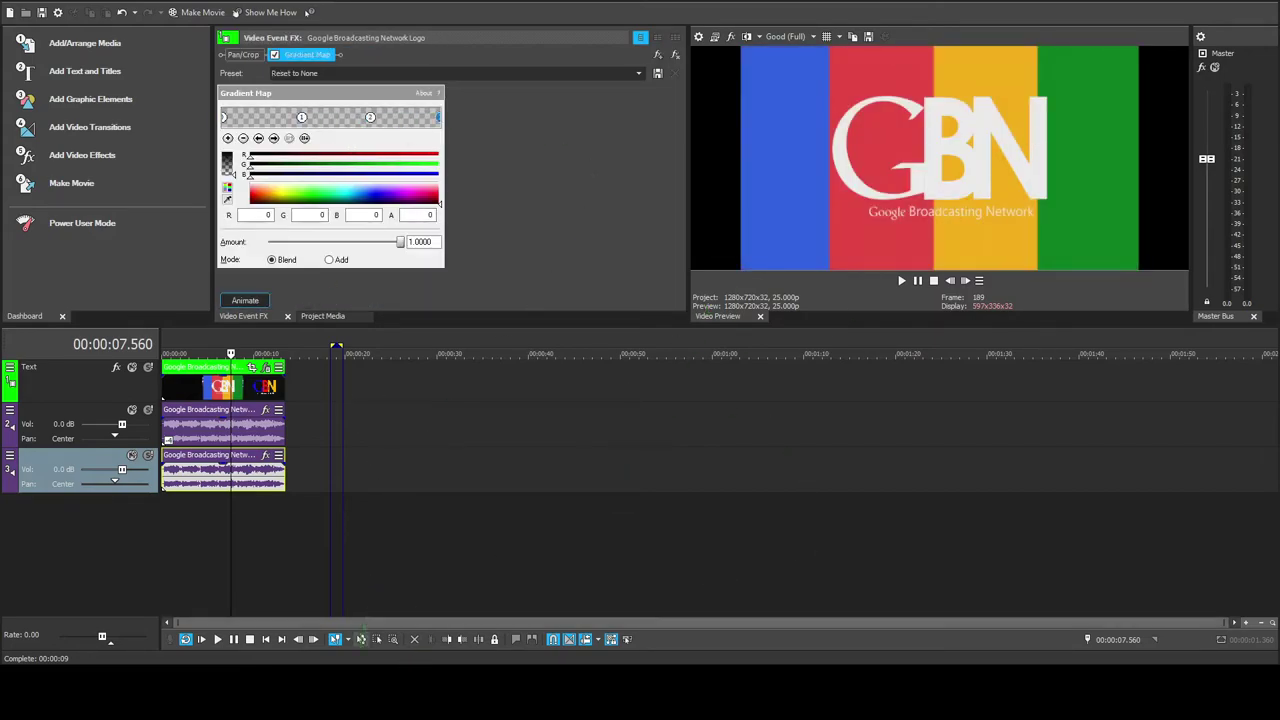
Nudge Gradient Map stop 2 slightly to the right and set stop 1 to R 15, G 255, B 247, A 255
{"action": "left_click_drag", "start_coordinate": [374, 136], "coordinate": [375, 150]}
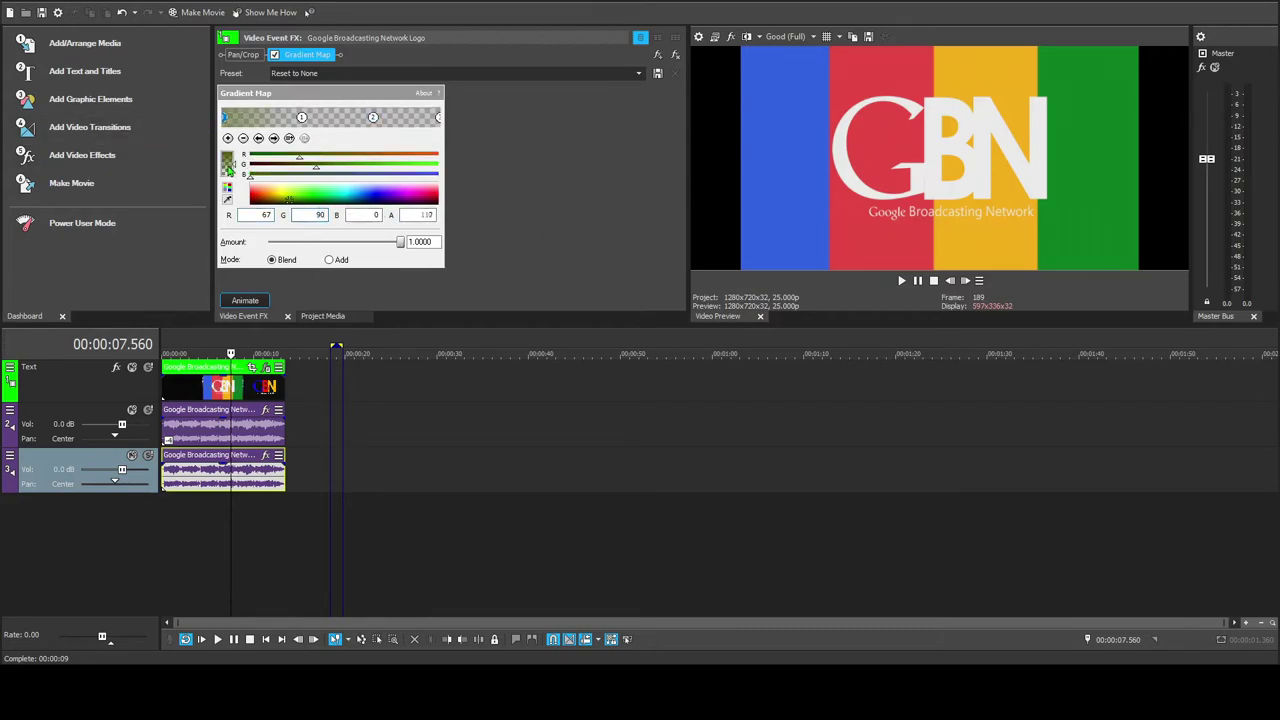
{"action": "left_click", "coordinate": [302, 118]}
{"action": "type", "text": "15"}
{"action": "key", "text": "Tab"}
{"action": "type", "text": "255"}
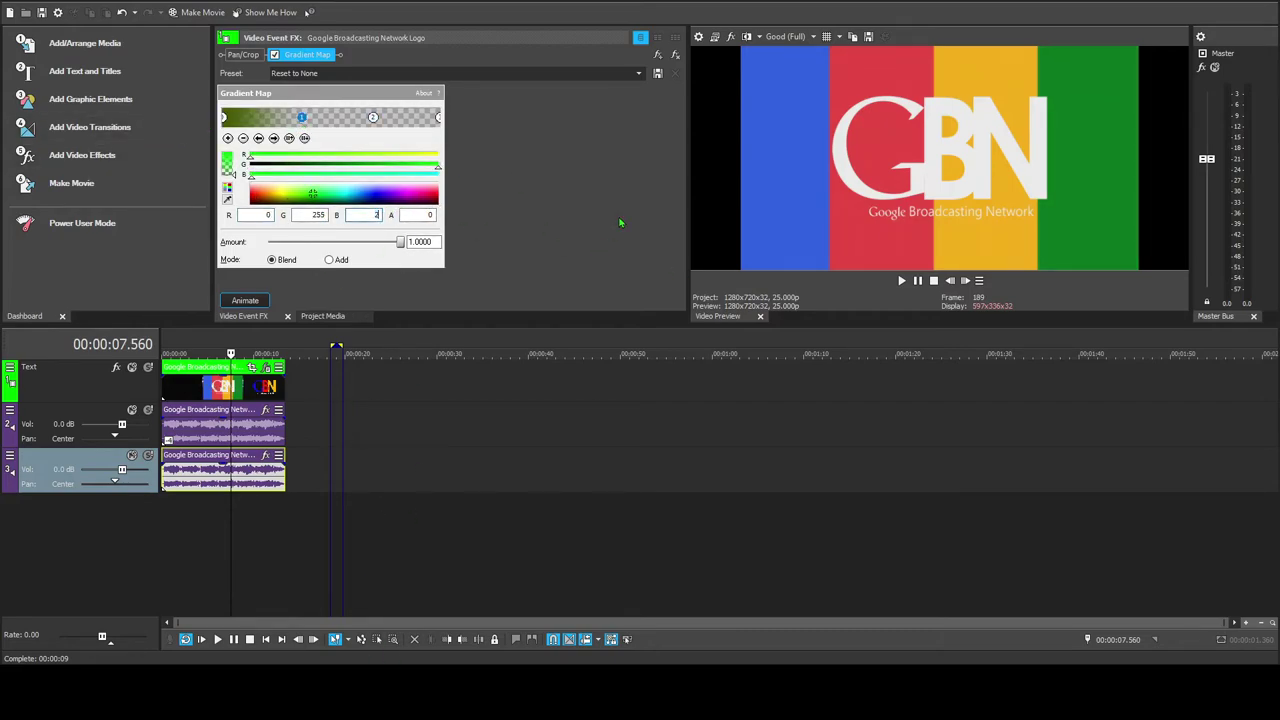
{"action": "key", "text": "Tab"}
{"action": "type", "text": "247"}
{"action": "key", "text": "Tab"}
{"action": "type", "text": "255"}
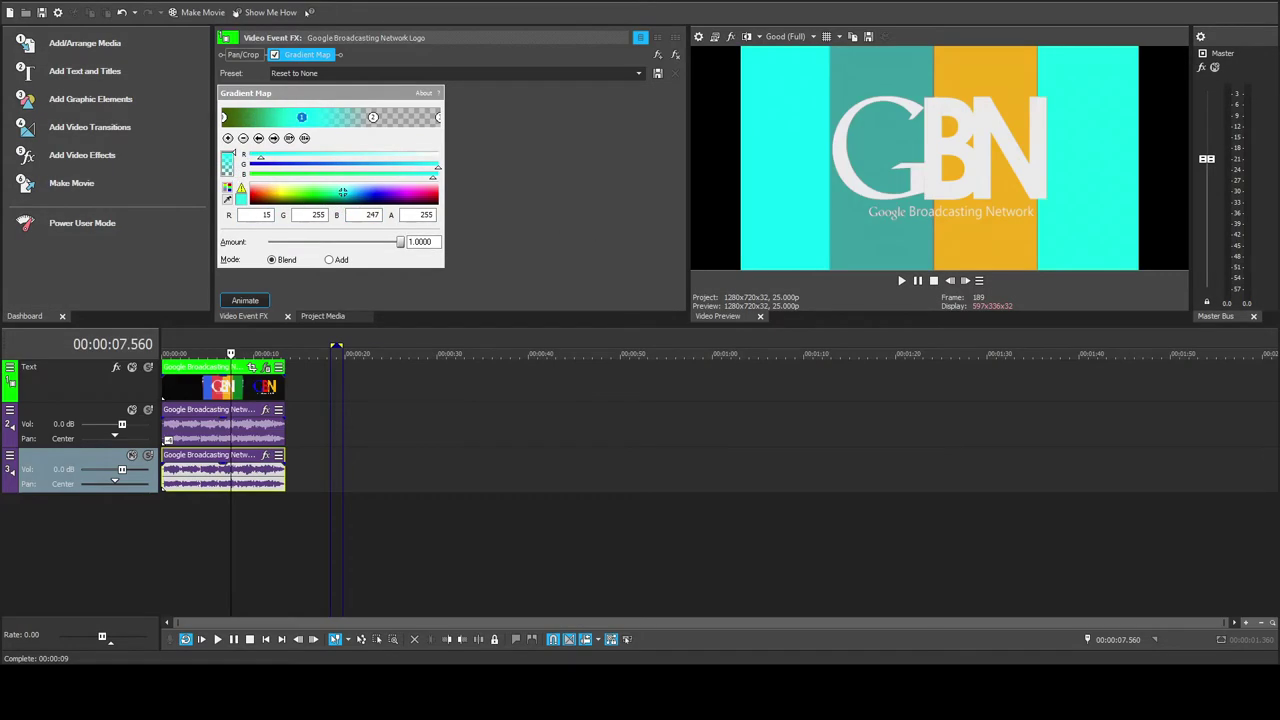
Set the alpha of Gradient Map stop 2 to 255
{"action": "left_click", "coordinate": [373, 118]}
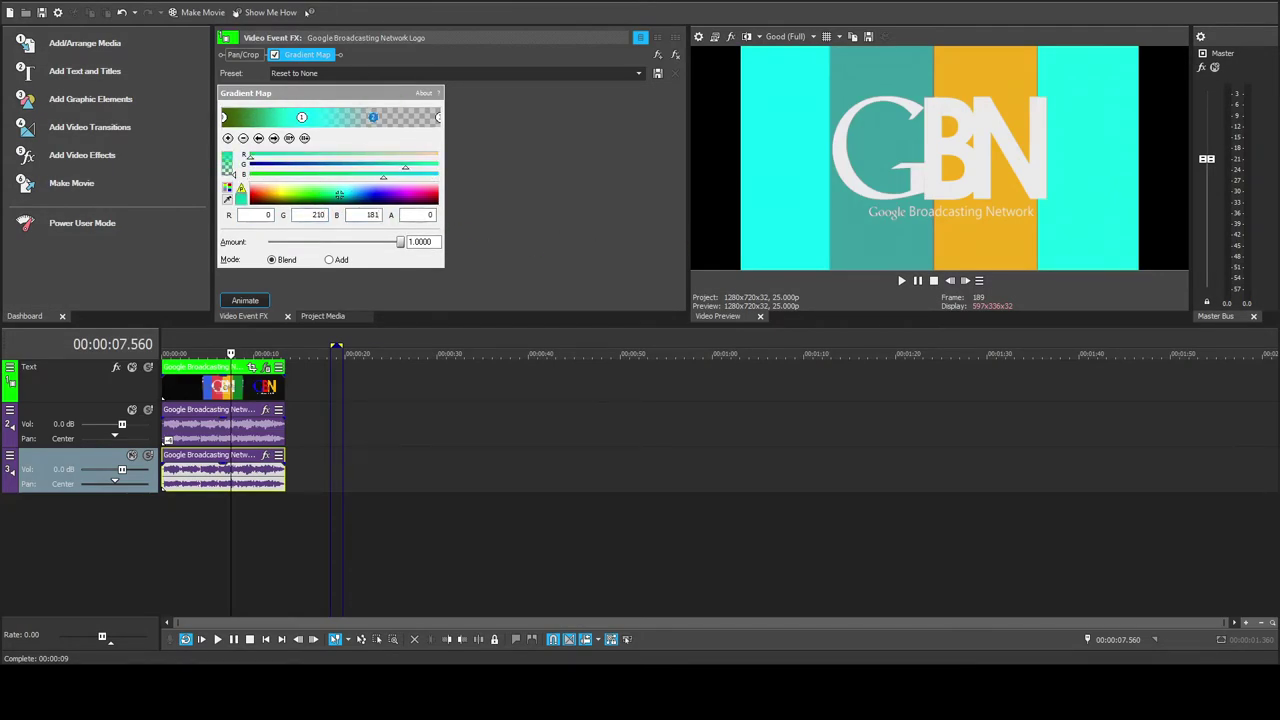
{"action": "key", "text": "Tab"}
{"action": "type", "text": "255"}
Colour the Gradient Map's end stop with G 118 and B 165 at full opacity, and nudge stop 2 slightly right
{"action": "left_click", "coordinate": [438, 118]}
{"action": "key", "text": "Tab"}
{"action": "type", "text": "118"}
{"action": "key", "text": "Tab"}
{"action": "type", "text": "165"}
{"action": "left_click_drag", "start_coordinate": [234, 175], "coordinate": [234, 153]}
{"action": "mouse_move", "coordinate": [375, 118]}
{"action": "left_mouse_down"}
{"action": "mouse_move", "coordinate": [363, 120]}
{"action": "mouse_move", "coordinate": [376, 120]}
{"action": "left_mouse_up"}
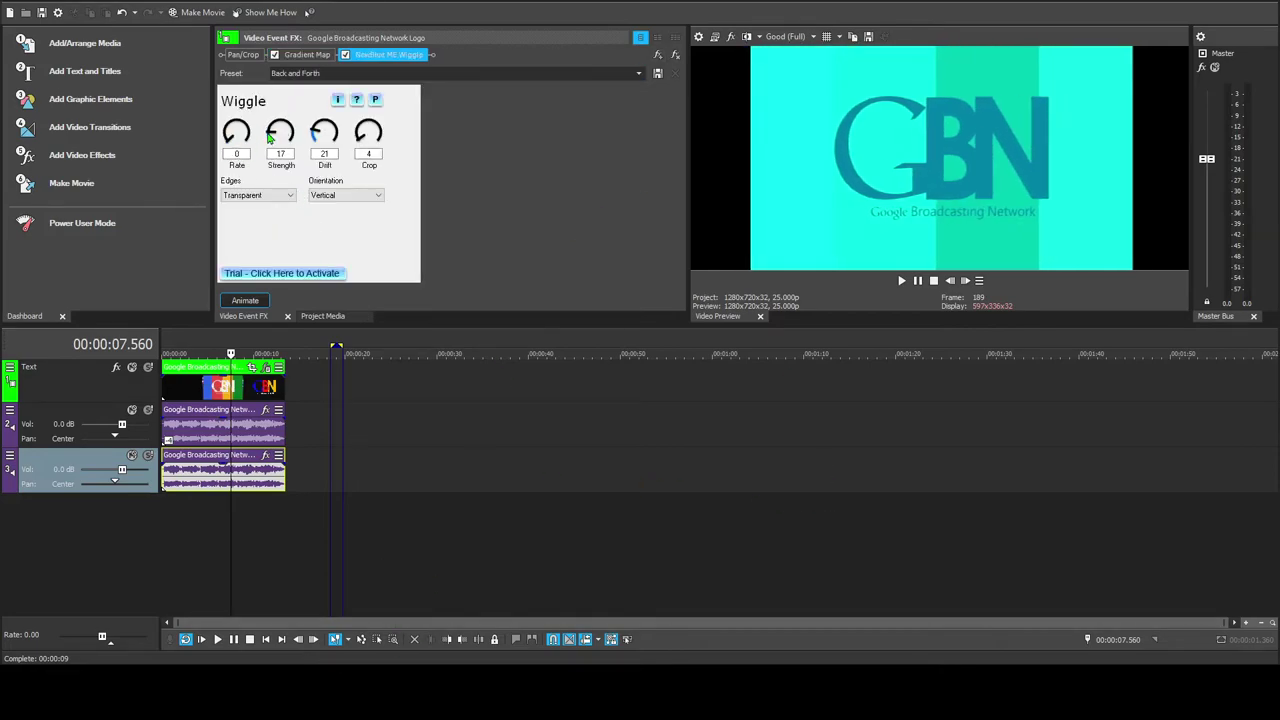
Set the Wiggle effect to strength 15, drift 100 and crop 0, with horizontal orientation and replicated edges
{"action": "left_click_drag", "start_coordinate": [324, 132], "coordinate": [368, 149]}
{"action": "left_click", "coordinate": [346, 195]}
{"action": "left_click", "coordinate": [340, 208]}
{"action": "left_click", "coordinate": [262, 195]}
{"action": "left_click", "coordinate": [270, 219]}
Add TV Simulator with detail zoom 4, line sync 0.9, and aperture grill, interlacing, scan phasing and phosphorescence at 0
{"action": "left_click", "coordinate": [658, 55]}
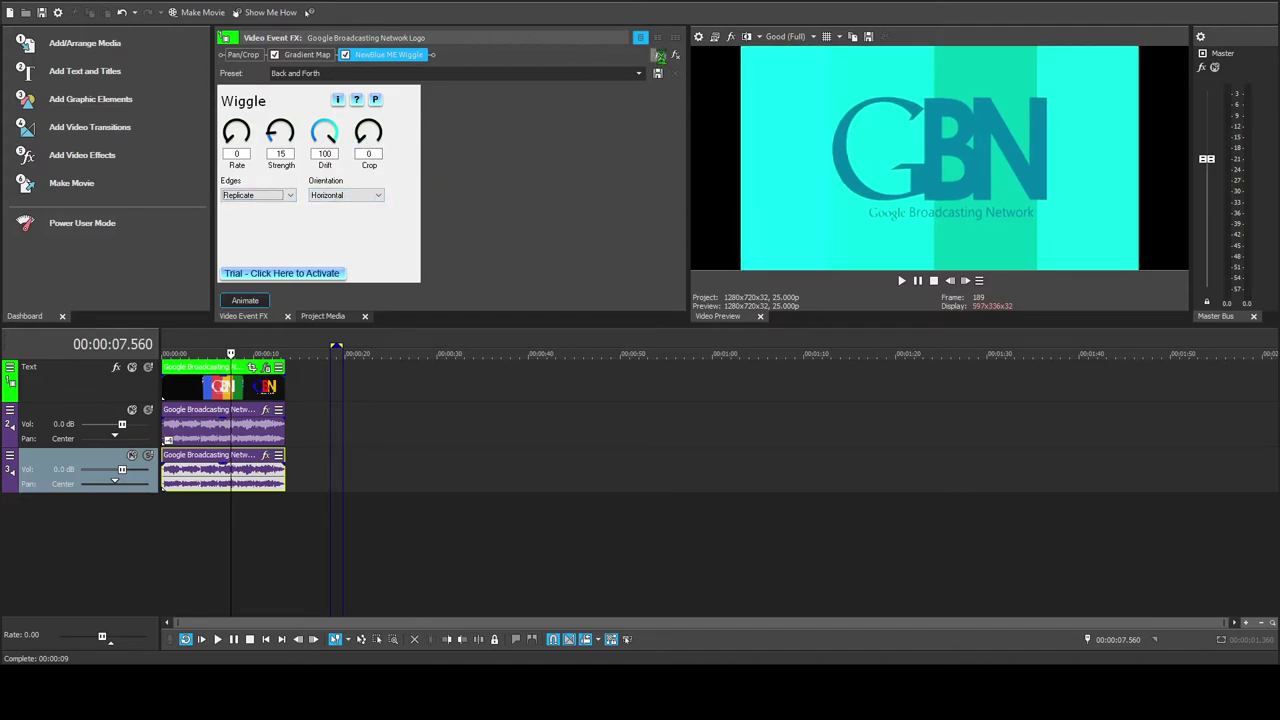
{"action": "left_click_drag", "start_coordinate": [299, 114], "coordinate": [416, 115]}
{"action": "left_click_drag", "start_coordinate": [333, 132], "coordinate": [294, 132]}
{"action": "left_click_drag", "start_coordinate": [374, 149], "coordinate": [1, 220]}
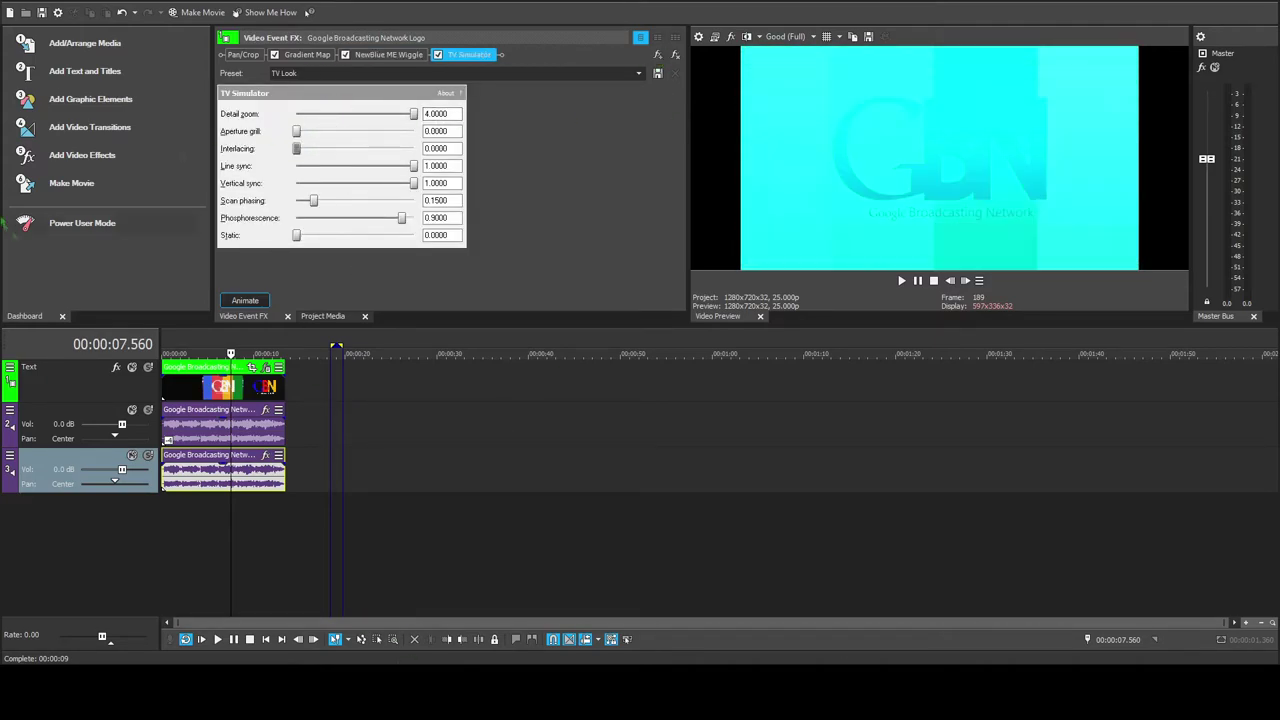
{"action": "double_click", "coordinate": [438, 166]}
{"action": "type", "text": "0.9"}
{"action": "left_click_drag", "start_coordinate": [314, 201], "coordinate": [294, 201]}
{"action": "left_click_drag", "start_coordinate": [402, 218], "coordinate": [294, 218]}
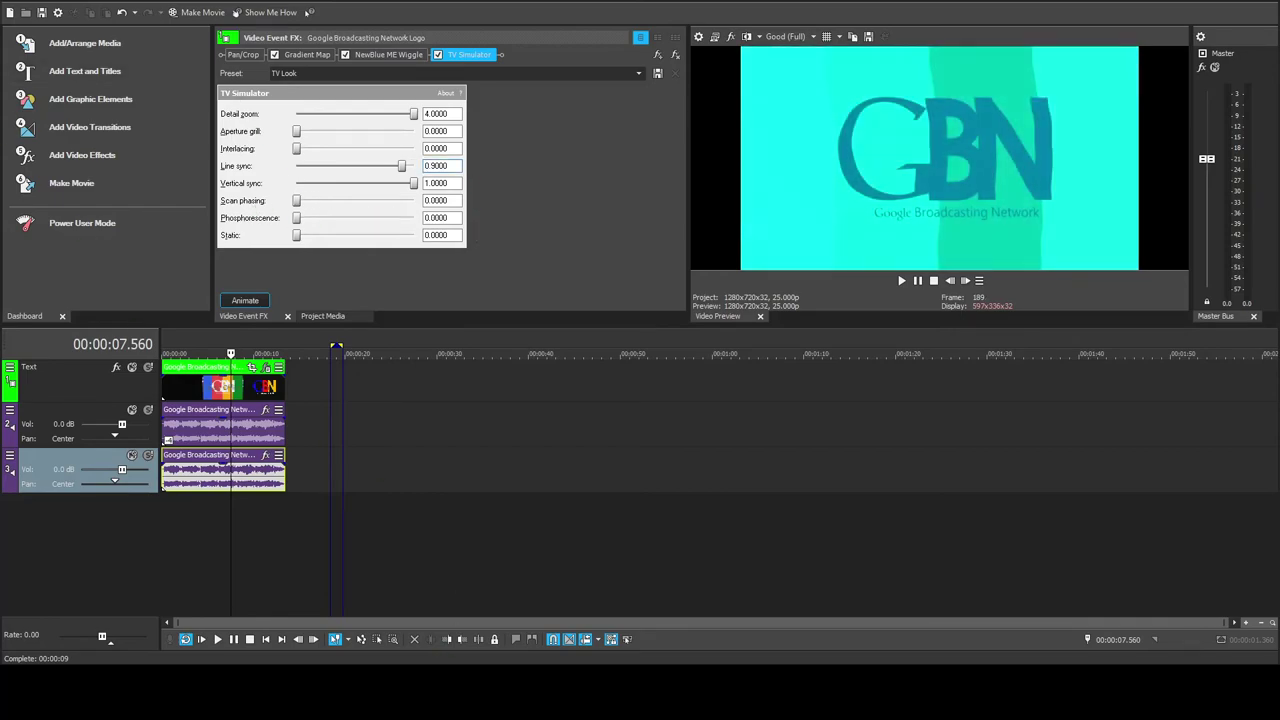
Delete the upper audio track and open the effects of the remaining audio event
{"action": "left_click", "coordinate": [80, 411]}
{"action": "key", "text": "Delete"}
{"action": "left_click", "coordinate": [266, 410]}
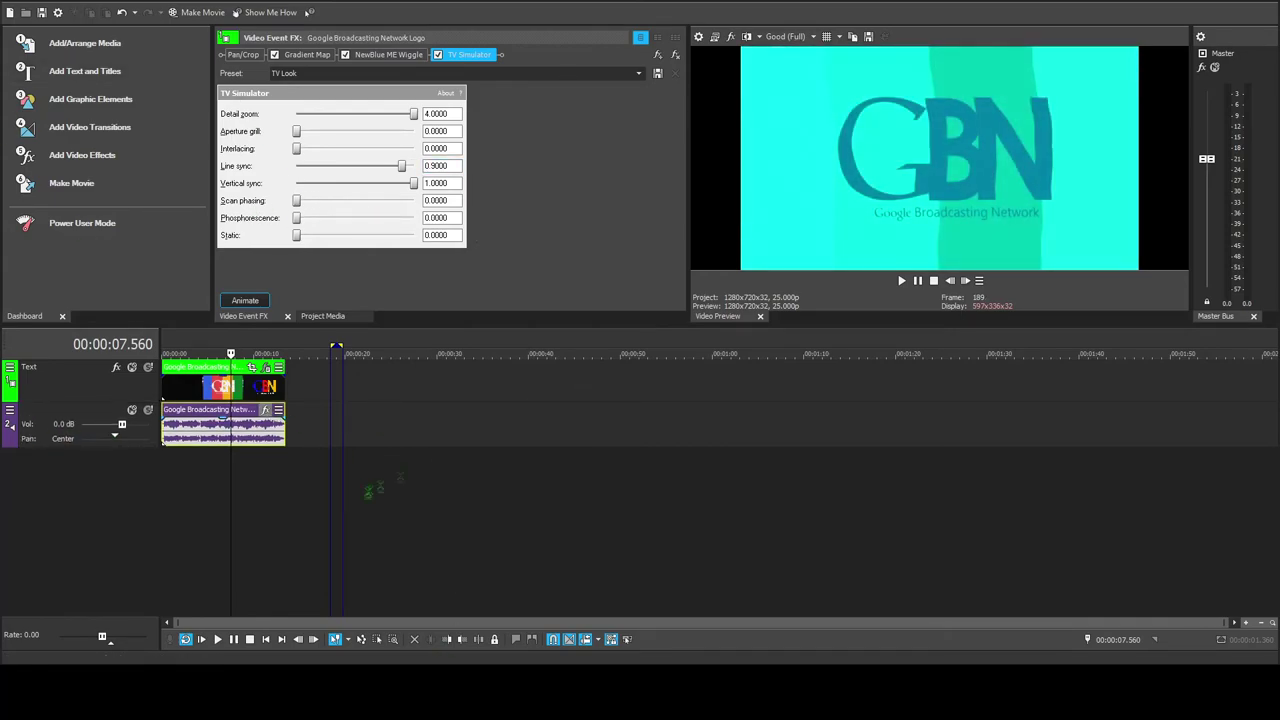
Select additional carrier notes on the Vocodex keyboard for the audio event
{"action": "left_click_drag", "start_coordinate": [623, 160], "coordinate": [623, 262]}
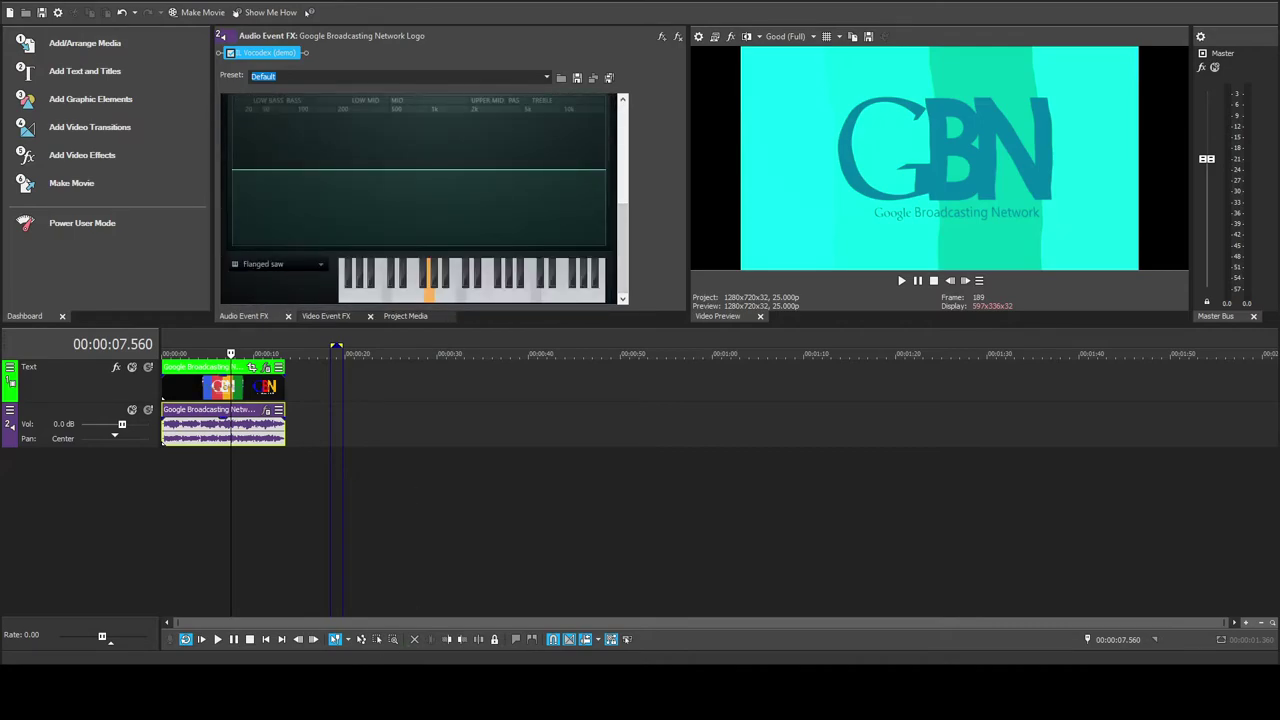
{"action": "left_click", "coordinate": [473, 299]}
{"action": "left_click_drag", "start_coordinate": [504, 298], "coordinate": [547, 299]}
{"action": "left_click", "coordinate": [577, 297]}
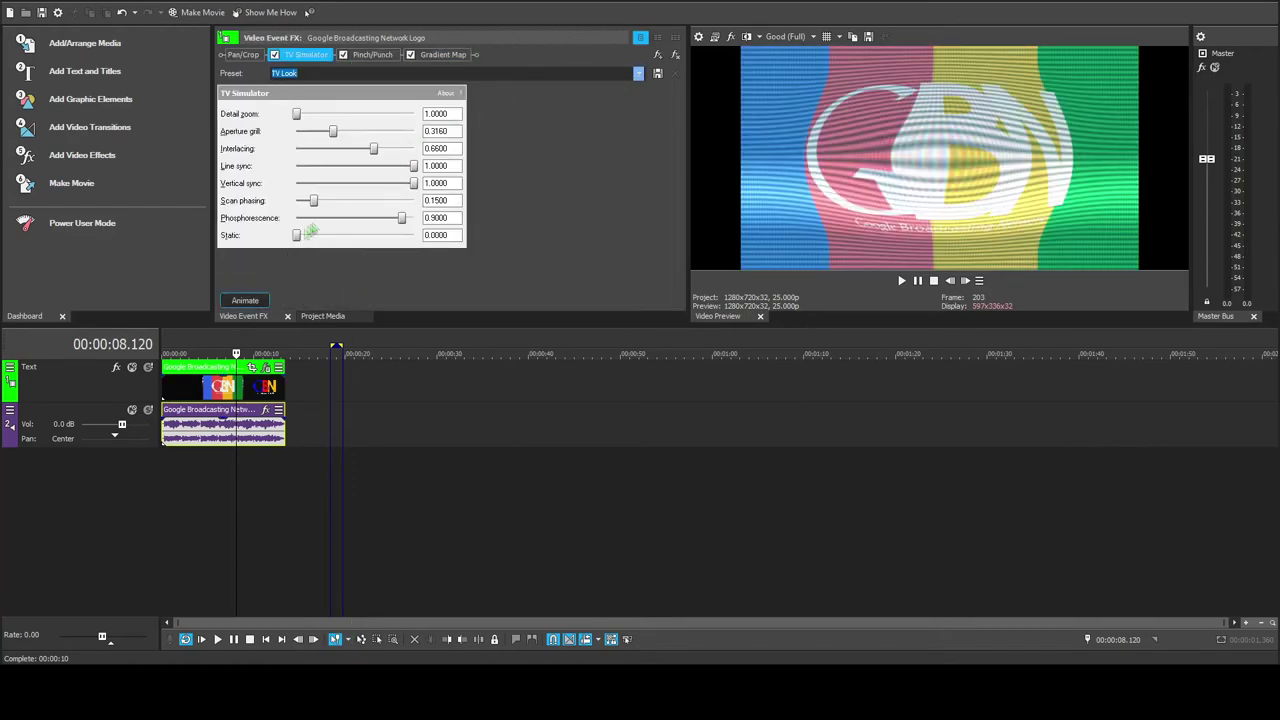
Set TV Simulator to preset Videoup V8.5 with detail zoom 4 and line sync 0.96, and apply Medium Punch to Pinch/Punch
{"action": "key", "text": "Down"}
{"action": "left_click_drag", "start_coordinate": [336, 113], "coordinate": [424, 113]}
{"action": "double_click", "coordinate": [435, 166]}
{"action": "type", "text": "0.95"}
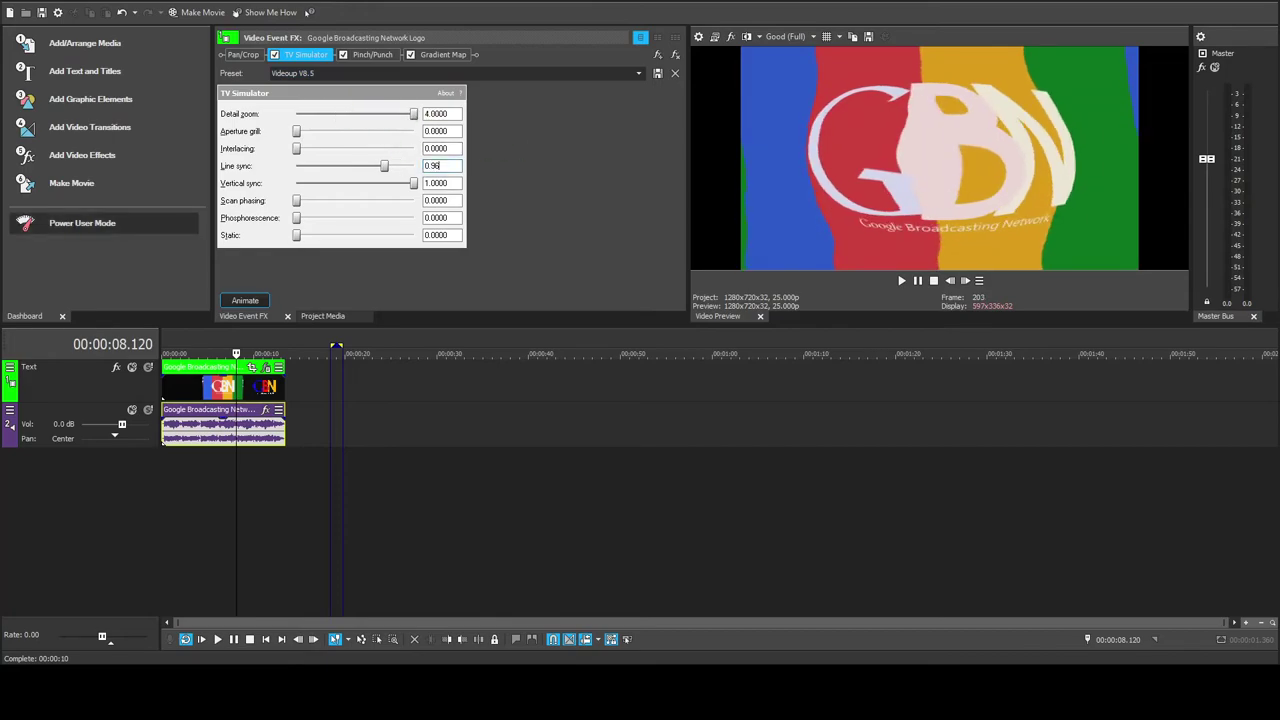
{"action": "key", "text": "Return"}
{"action": "left_click", "coordinate": [372, 55]}
{"action": "key", "text": "Down"}
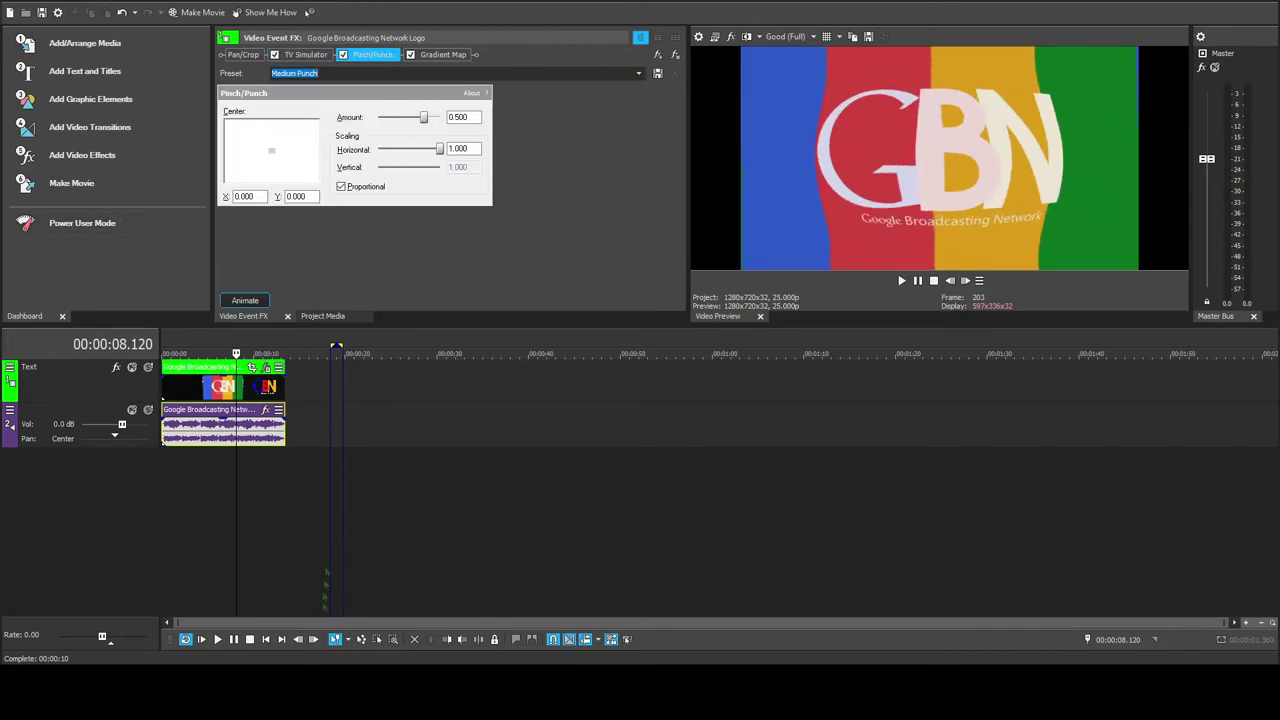
Name the Gradient Map preset Radioup V23.2
{"action": "left_click", "coordinate": [443, 55]}
{"action": "left_click", "coordinate": [610, 76]}
{"action": "type", "text": "radi"}
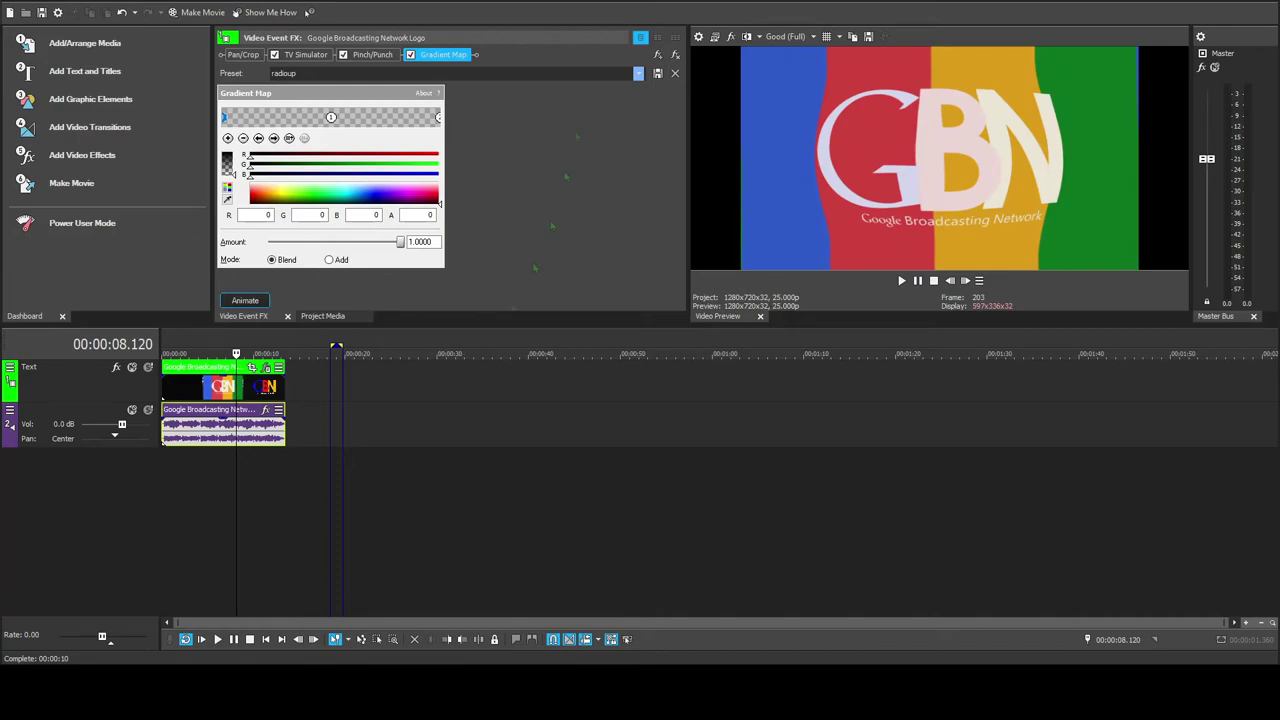
{"action": "key", "text": "Return"}
{"action": "left_click", "coordinate": [465, 73]}
{"action": "type", "text": "23.2"}
{"action": "key", "text": "Return"}
Place Gradient Map stop 1 slightly left of the gradient's middle and make the start stop fully opaque
{"action": "left_click_drag", "start_coordinate": [438, 118], "coordinate": [324, 118]}
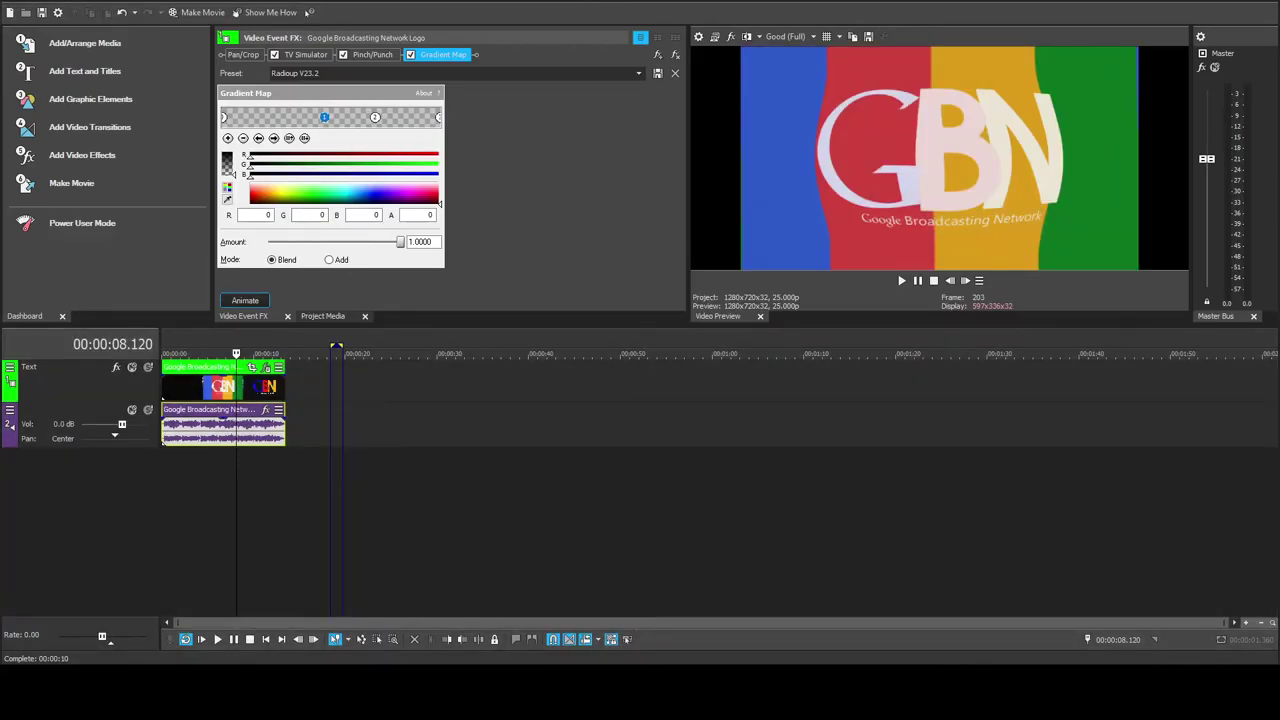
{"action": "left_click", "coordinate": [224, 118]}
{"action": "left_click_drag", "start_coordinate": [234, 175], "coordinate": [234, 152]}
Recolour Gradient Map stop 1 red and stop 2 orange, and make stop 2 fully opaque
{"action": "left_click", "coordinate": [324, 118]}
{"action": "left_click_drag", "start_coordinate": [271, 215], "coordinate": [360, 215]}
{"action": "type", "text": "240"}
{"action": "left_click", "coordinate": [375, 118]}
{"action": "left_click", "coordinate": [438, 156]}
{"action": "type", "text": "16090"}
{"action": "left_click", "coordinate": [226, 167]}
{"action": "left_click_drag", "start_coordinate": [227, 170], "coordinate": [234, 152]}
Recolour the Gradient Map's end stop to a pale cream
{"action": "left_click", "coordinate": [438, 118]}
{"action": "left_click", "coordinate": [438, 156]}
{"action": "left_click", "coordinate": [438, 167]}
{"action": "left_click", "coordinate": [438, 178]}
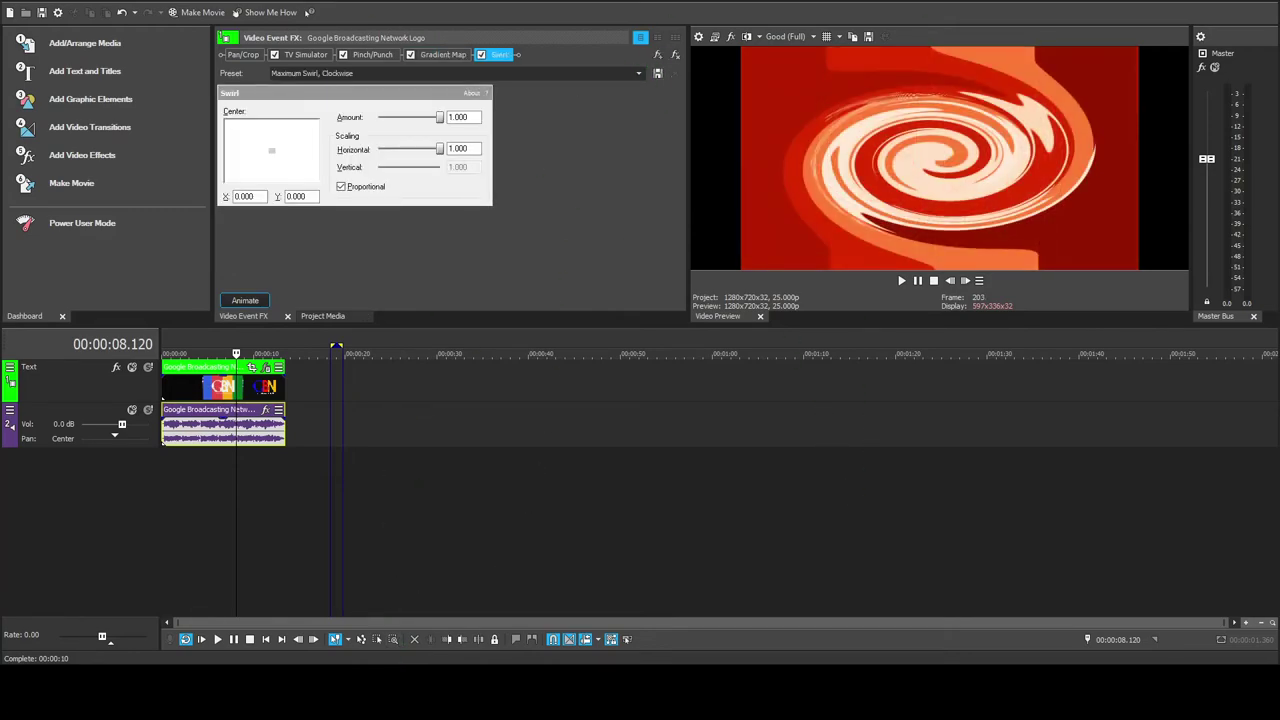
Set the Swirl effect's amount to -0.044
{"action": "double_click", "coordinate": [463, 117]}
{"action": "type", "text": "-0.044"}
{"action": "key", "text": "Return"}
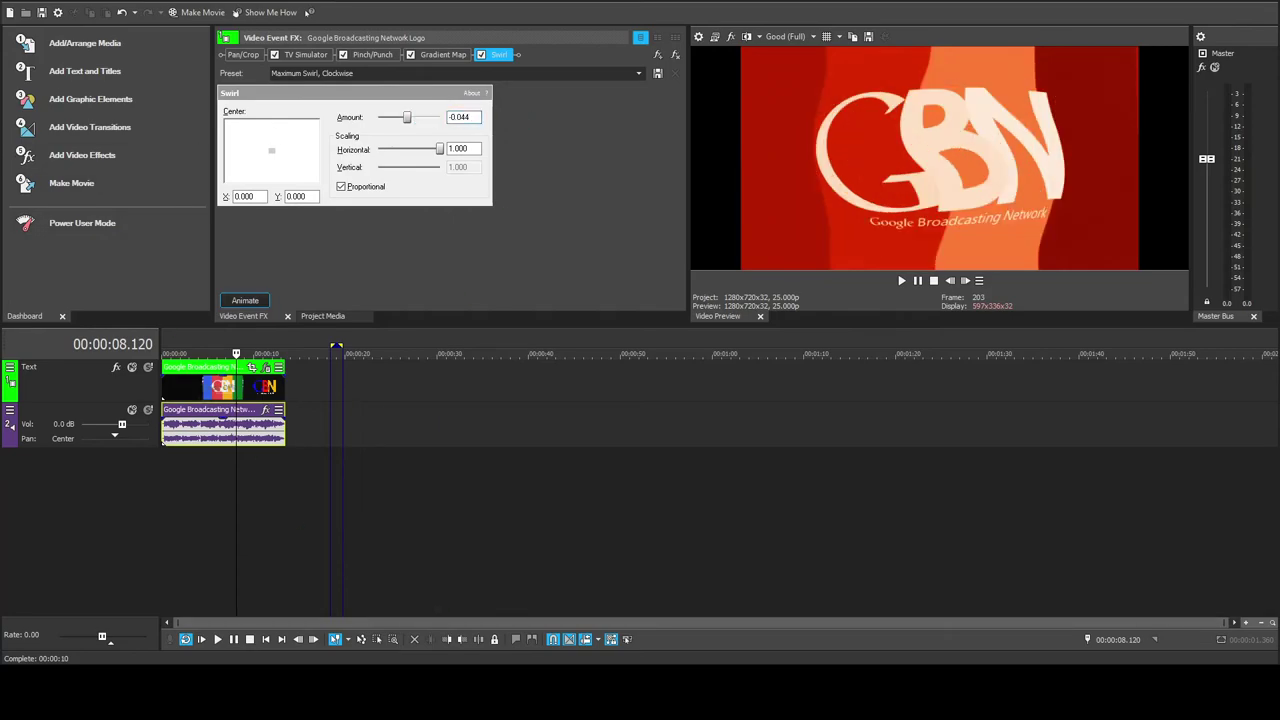
Set the audio event's Vocodex to the Harsh carrier and select a chord on its keyboard
{"action": "left_click", "coordinate": [267, 426]}
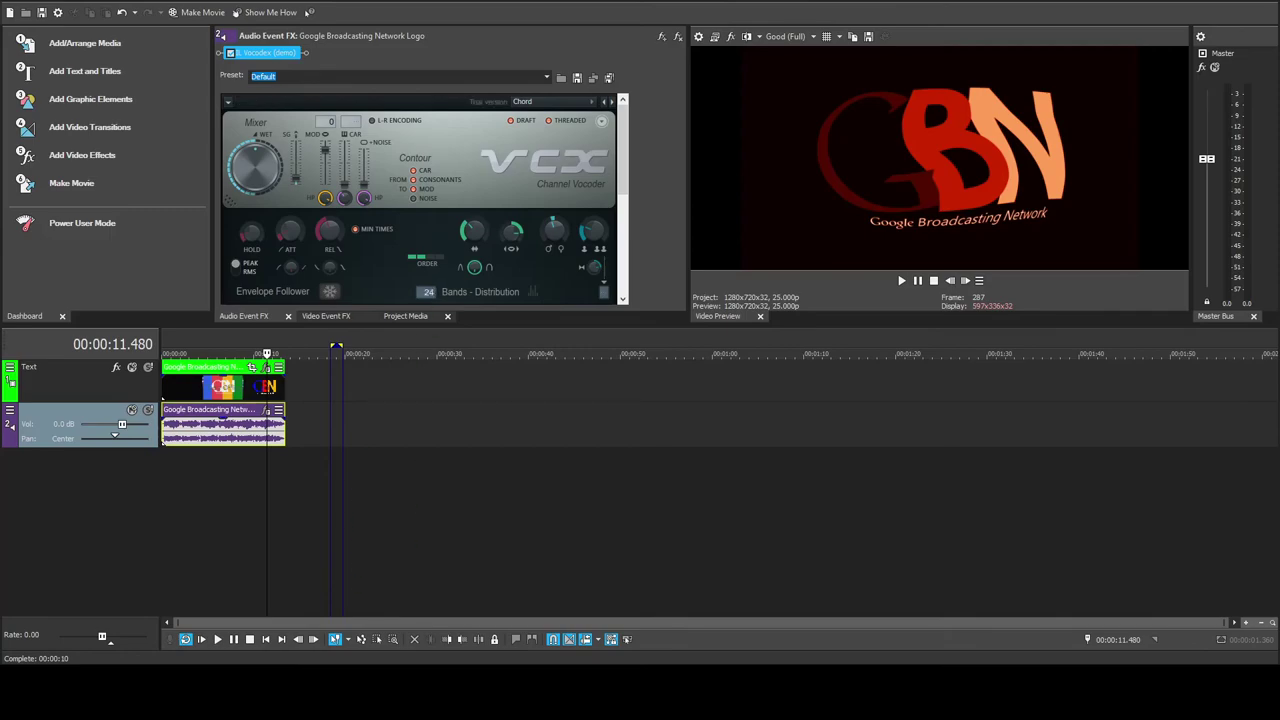
{"action": "scroll", "coordinate": [420, 200], "scroll_direction": "down", "scroll_amount": 5}
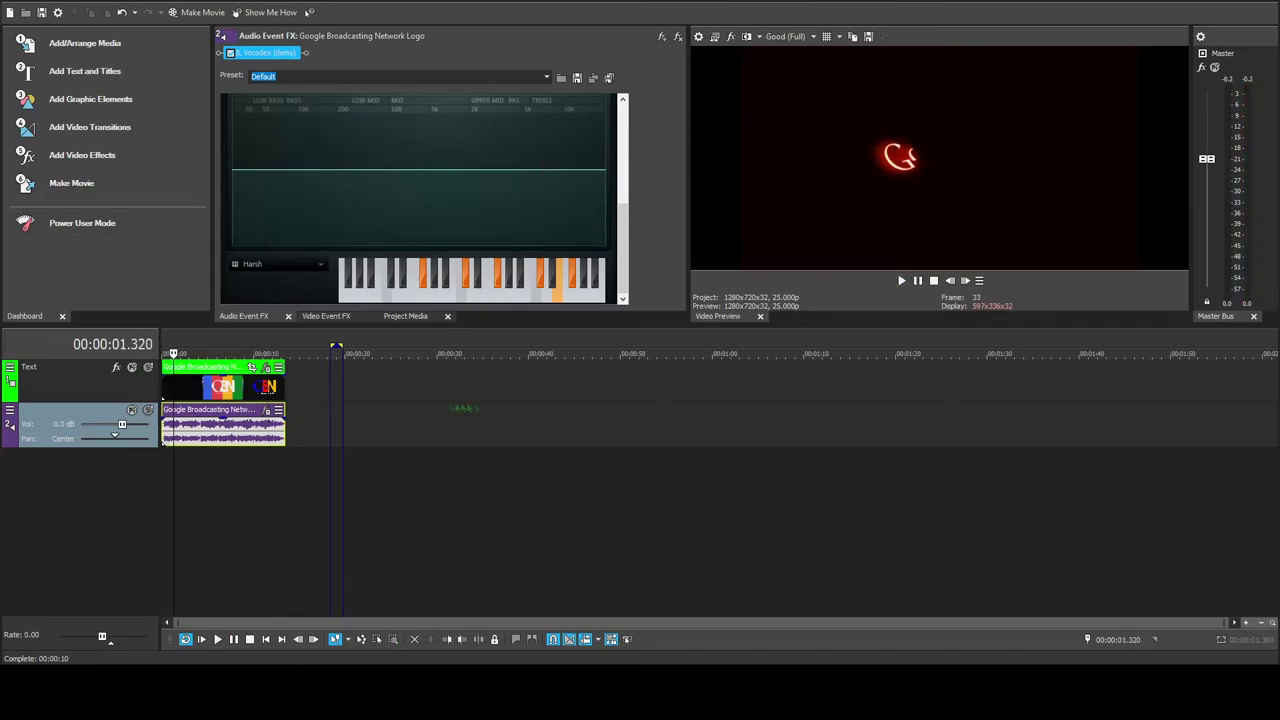
Render the clip as Google Logo in Radioup V23.2.mp4
{"action": "key", "text": "shift+b"}
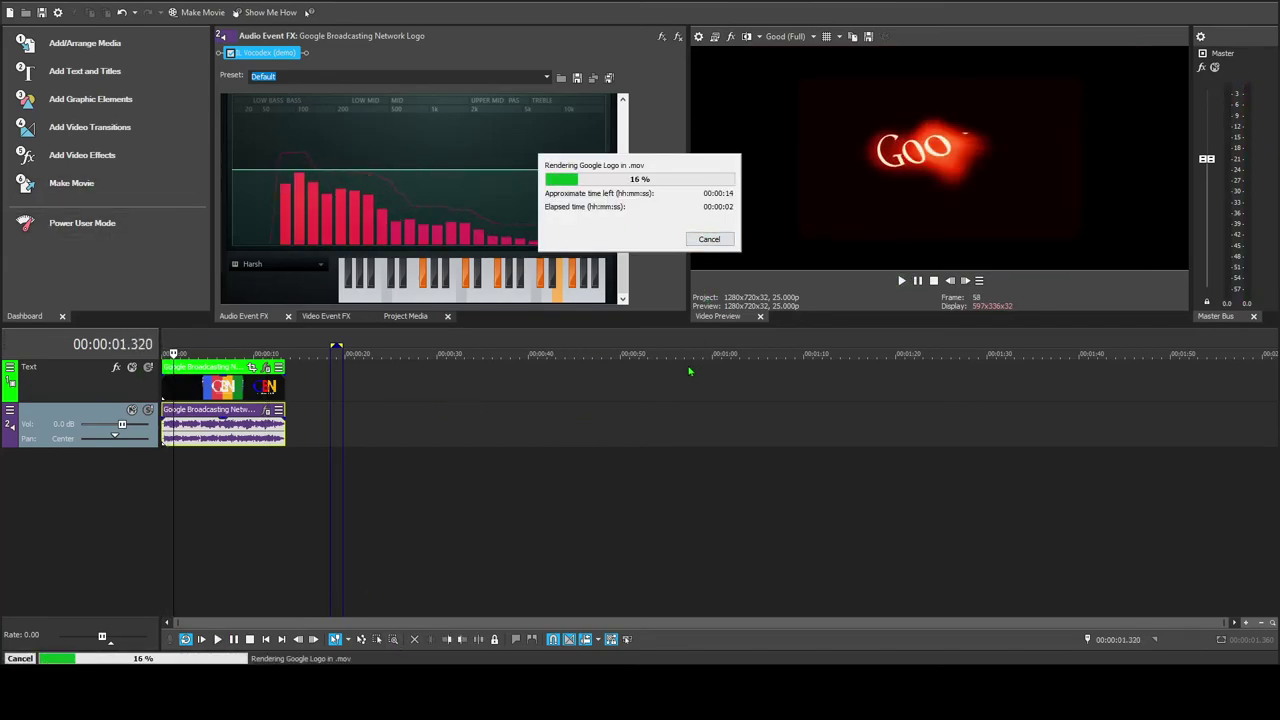
{"action": "left_click", "coordinate": [700, 237]}
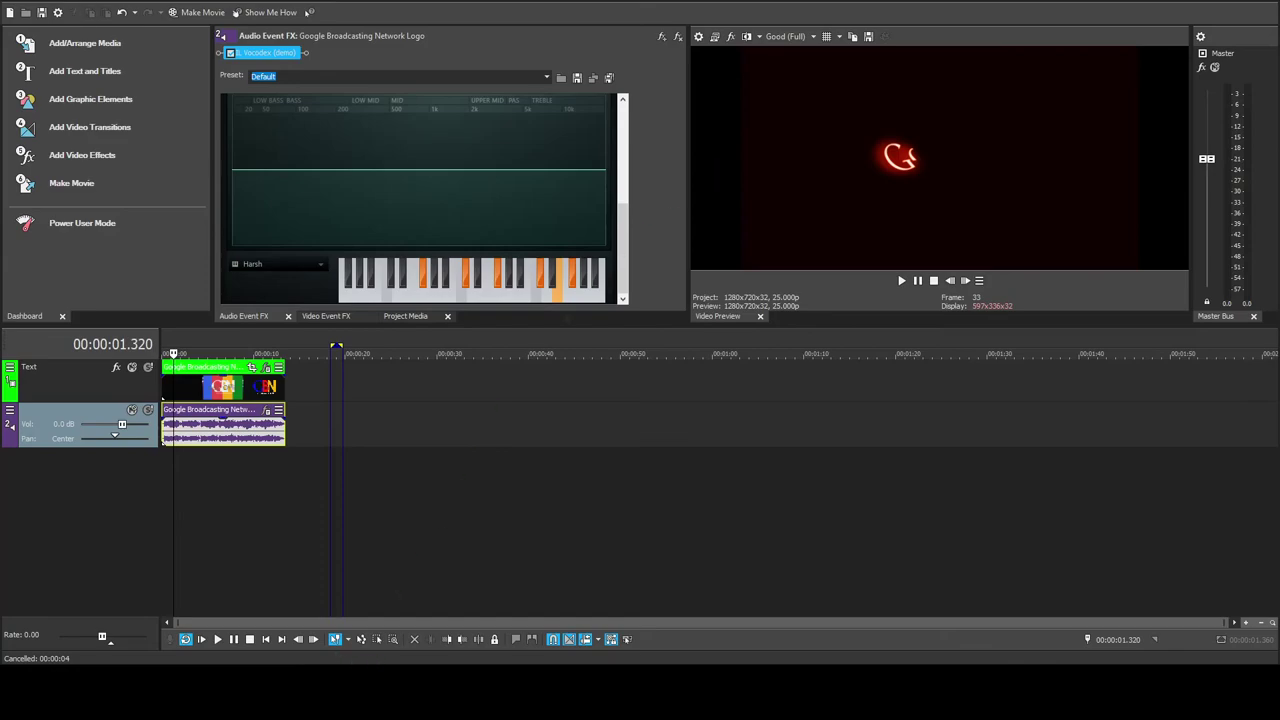
{"action": "key", "text": "shift+b"}
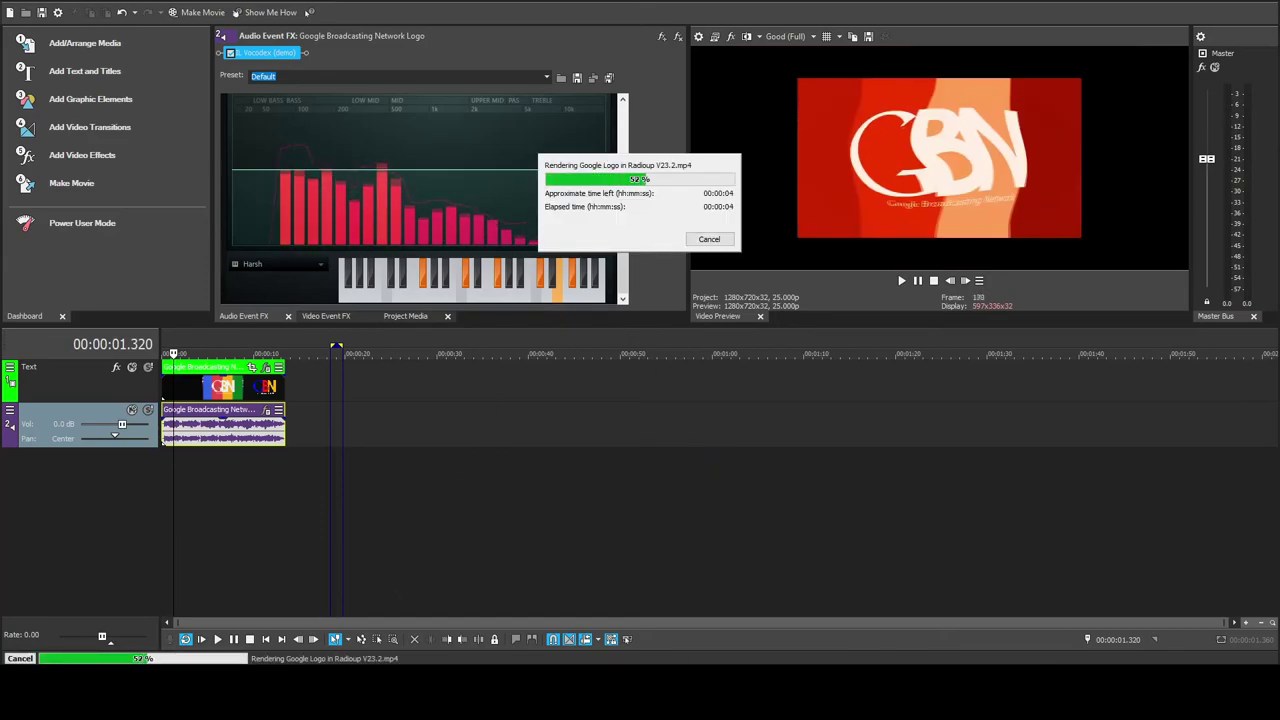